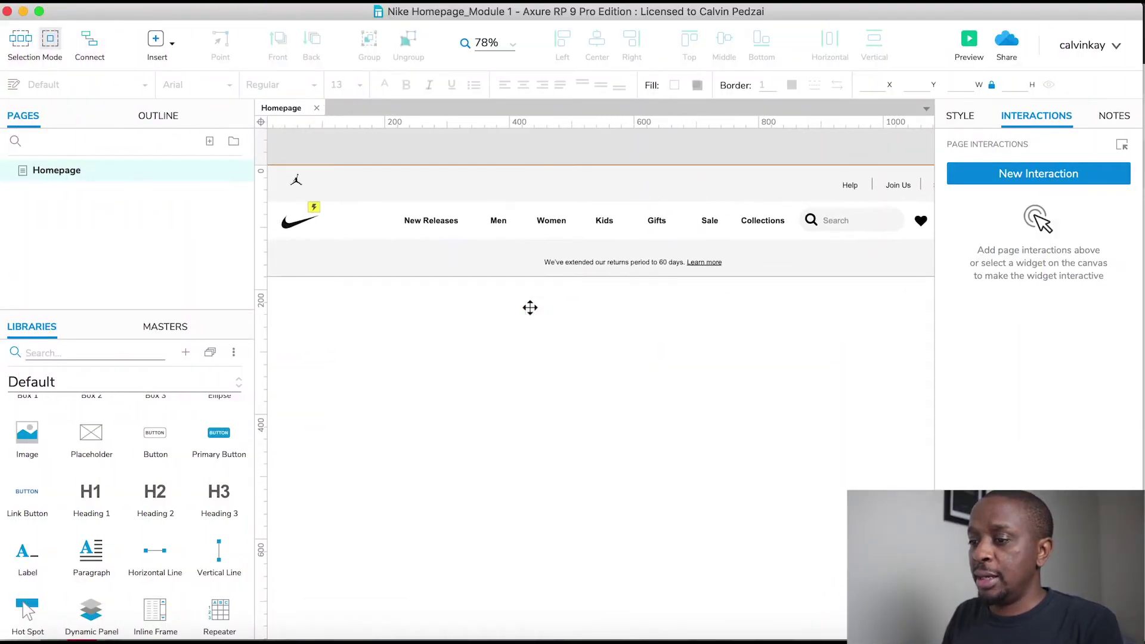
# - Zoom the canvas out to 50% and show the guide lines with Cmd+Alt+,
pyautogui.scroll(-3, 529, 307)
pyautogui.scroll(-1, 530, 307)
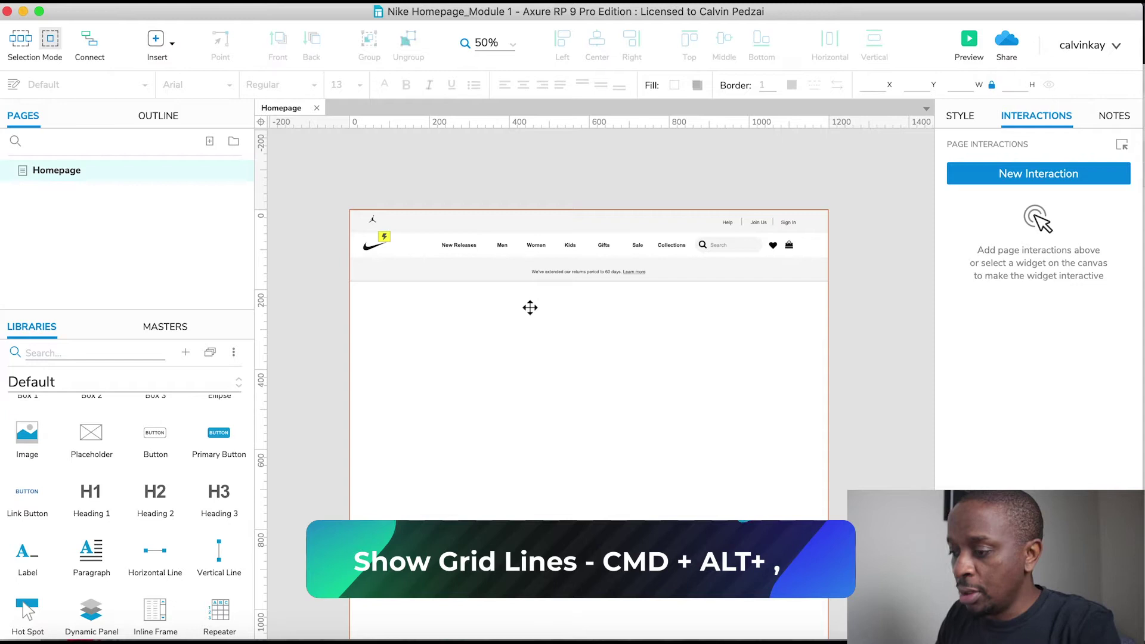
pyautogui.press('super+alt+comma')
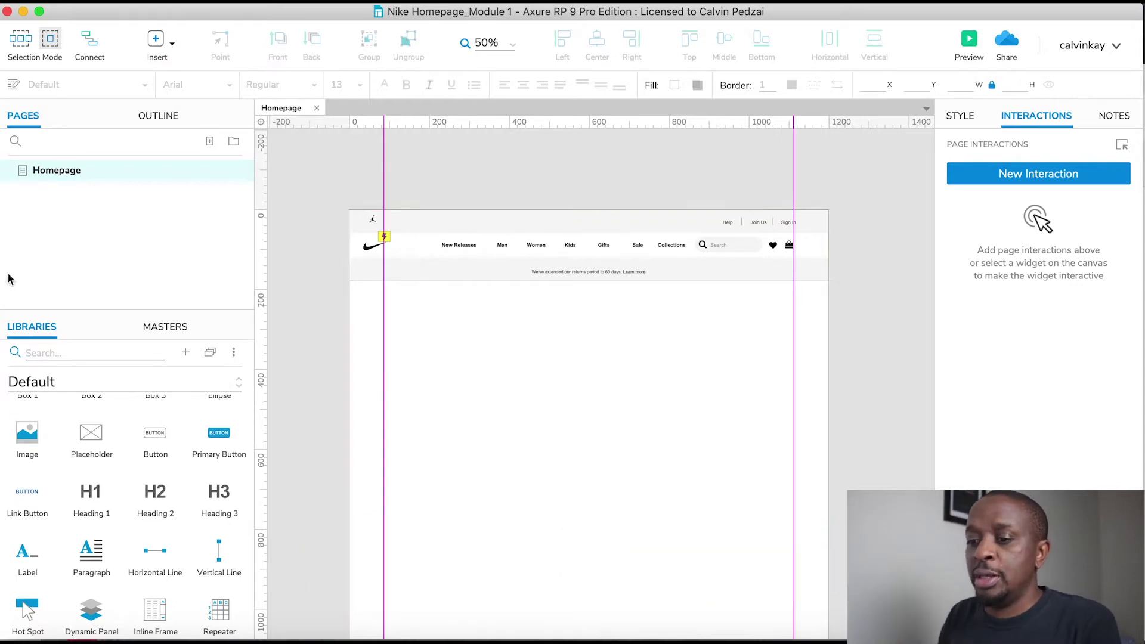
# - Switch to Chrome and scroll through the nike.com/za homepage to review its layout
pyautogui.scroll(-3, 620, 386)
pyautogui.press('super+Tab')
pyautogui.press('super+Tab')
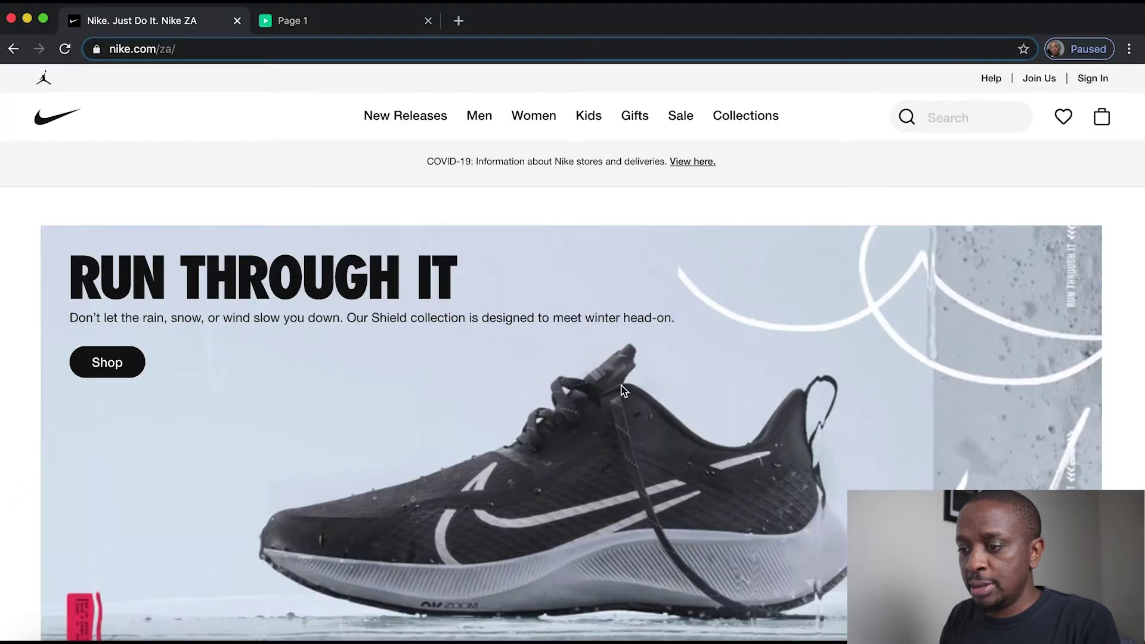
pyautogui.scroll(-3, 408, 459)
pyautogui.scroll(-10, 408, 459)
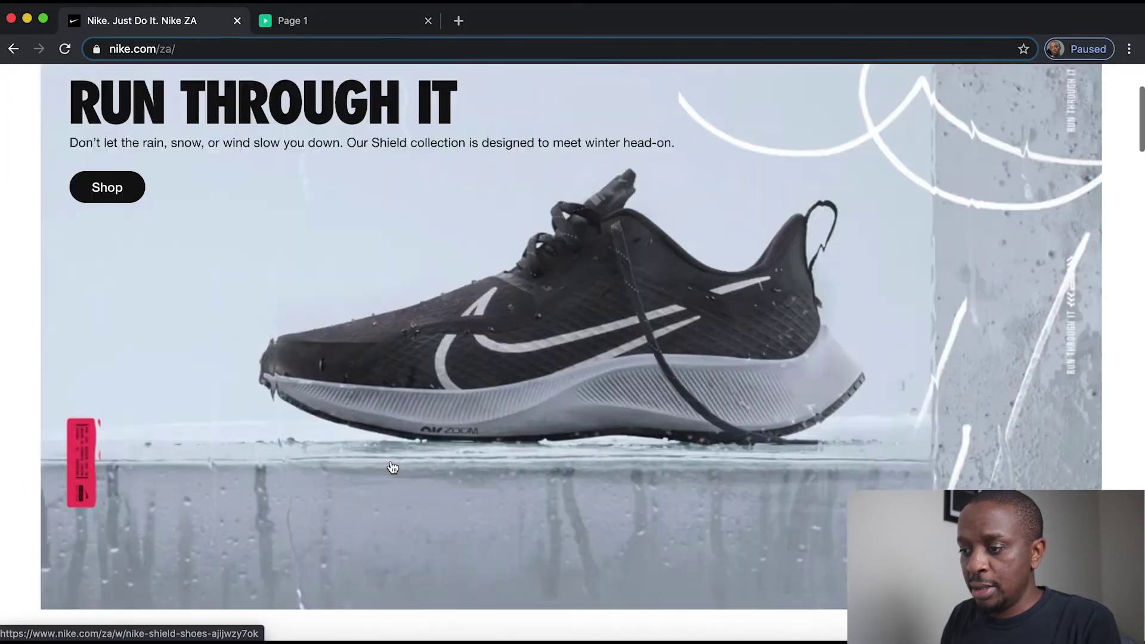
pyautogui.scroll(-15, 774, 438)
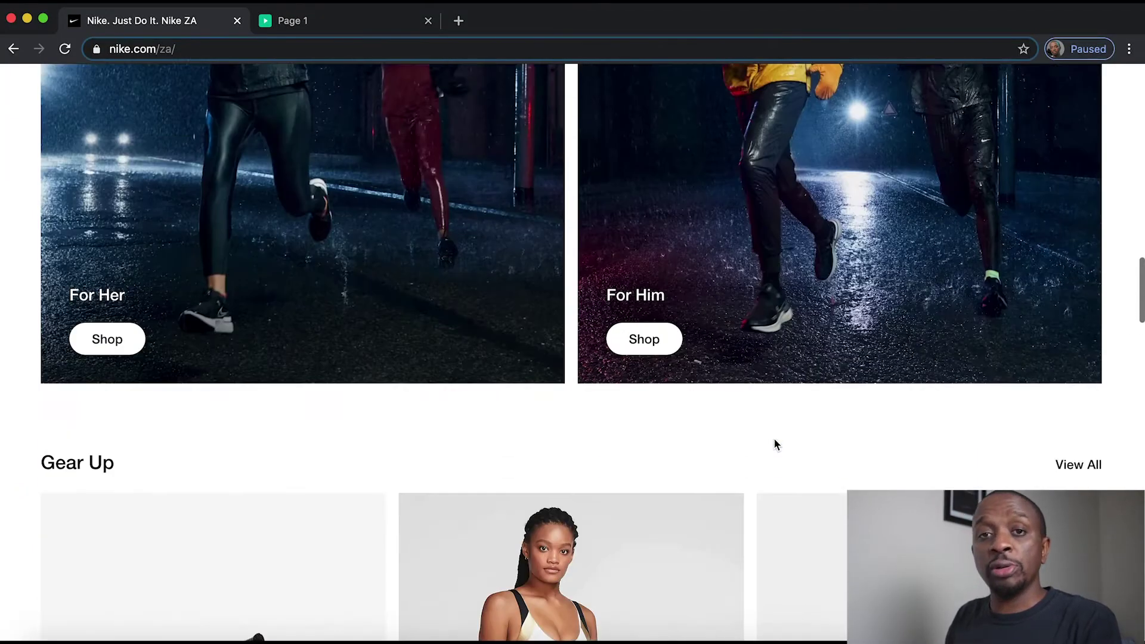
pyautogui.scroll(-12, 775, 445)
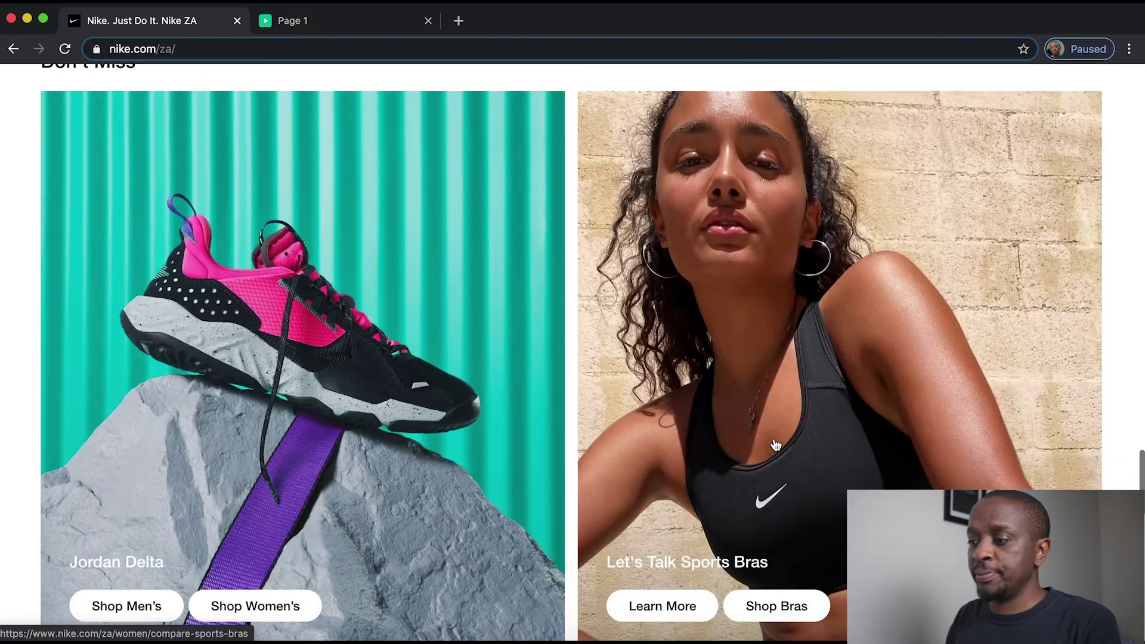
pyautogui.scroll(-2, 775, 445)
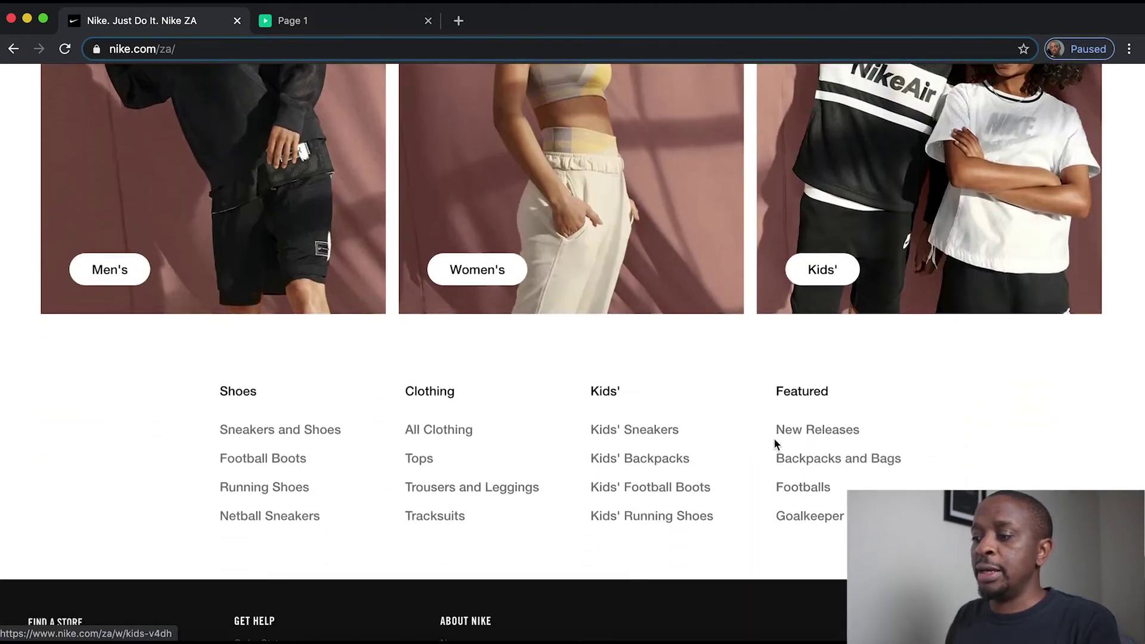
pyautogui.scroll(20, 775, 445)
pyautogui.scroll(10, 775, 445)
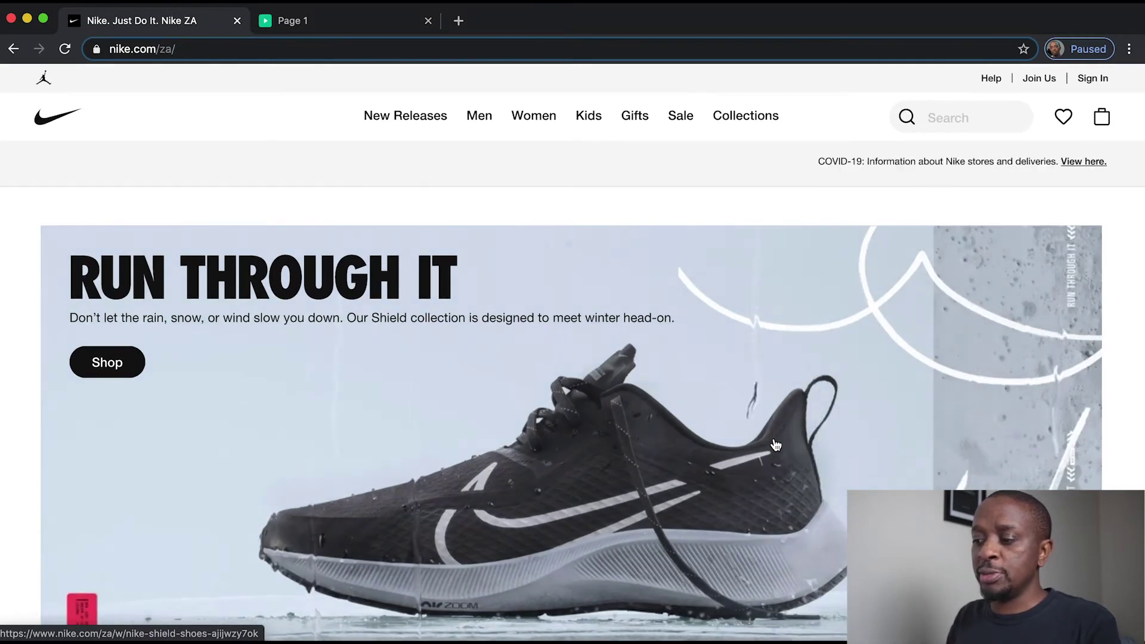
pyautogui.scroll(-3, 775, 445)
pyautogui.scroll(-3, 775, 445)
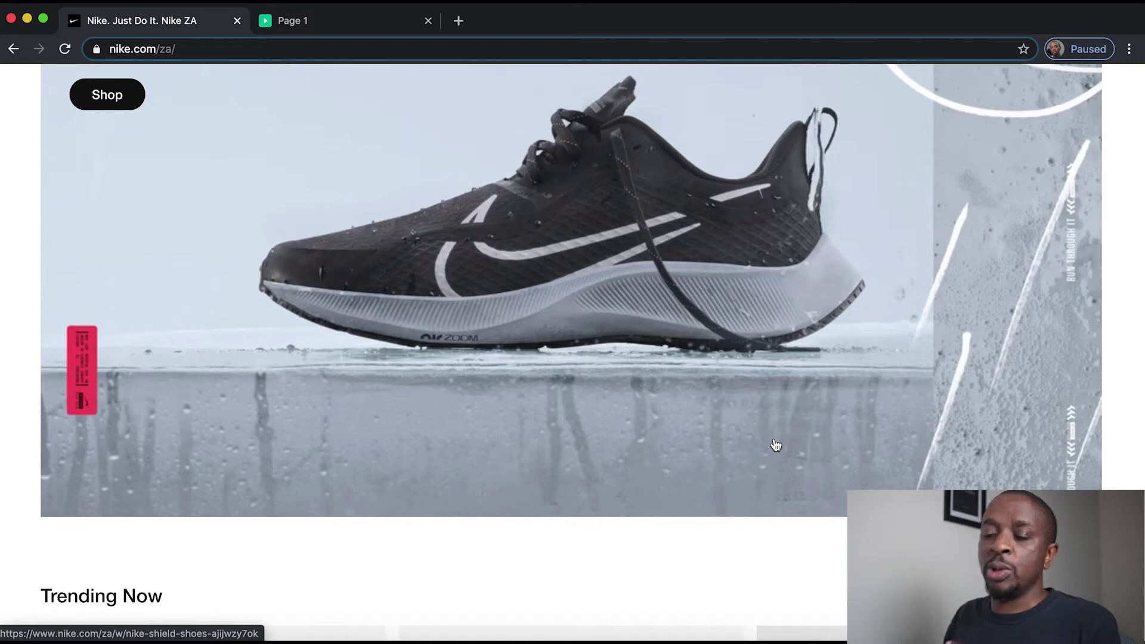
# - Back in Axure, place a Box 1 rectangle between the guides, sized 1025×470 at 86,230
pyautogui.press('super+Tab')
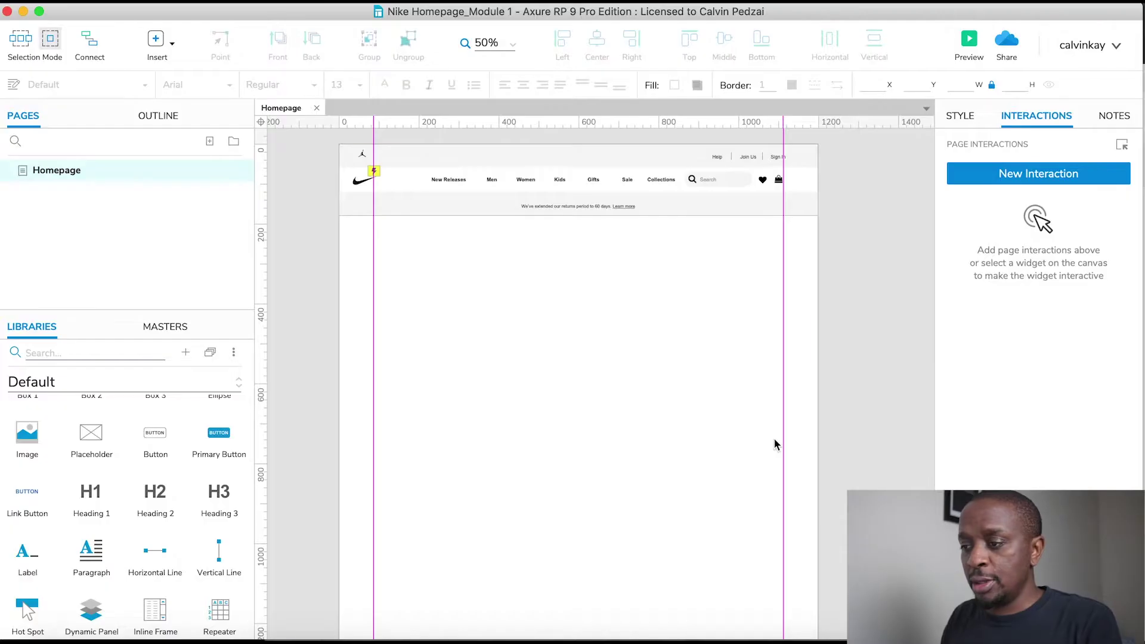
pyautogui.scroll(2, 167, 481)
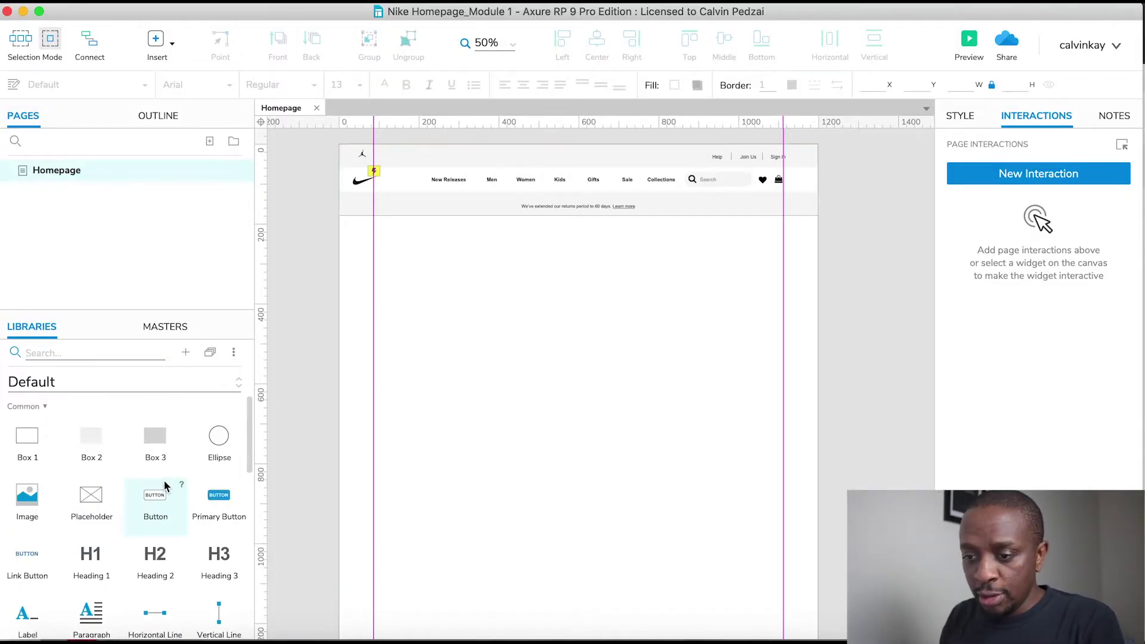
pyautogui.moveTo(43, 431); pyautogui.dragTo(784, 433)
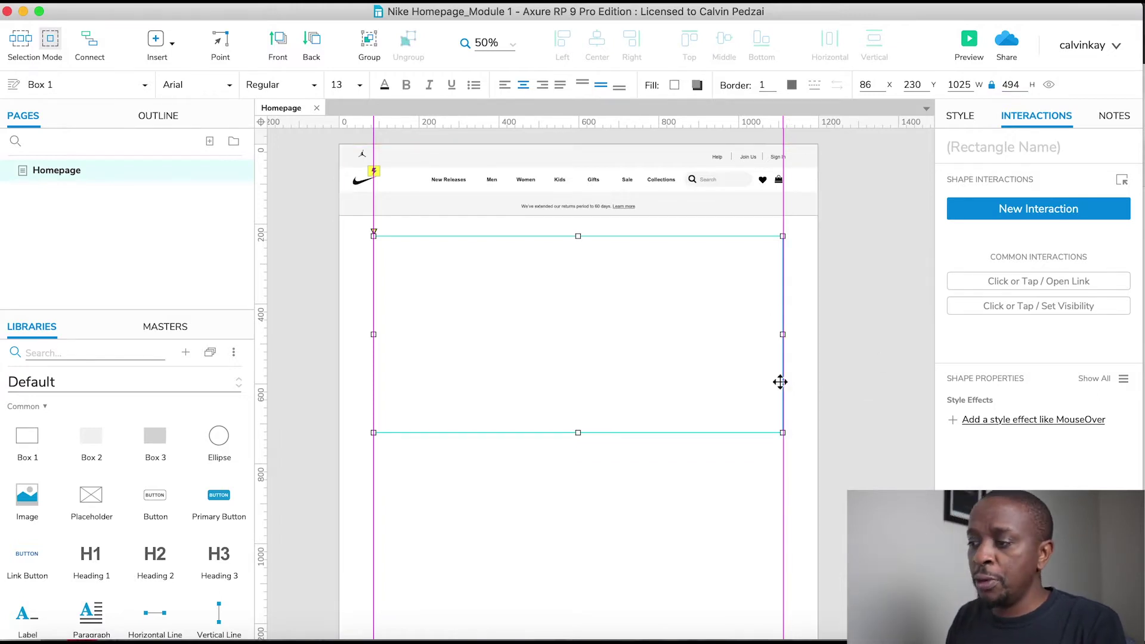
pyautogui.moveTo(577, 432); pyautogui.dragTo(575, 422)
pyautogui.hscroll(-3, 813, 312)
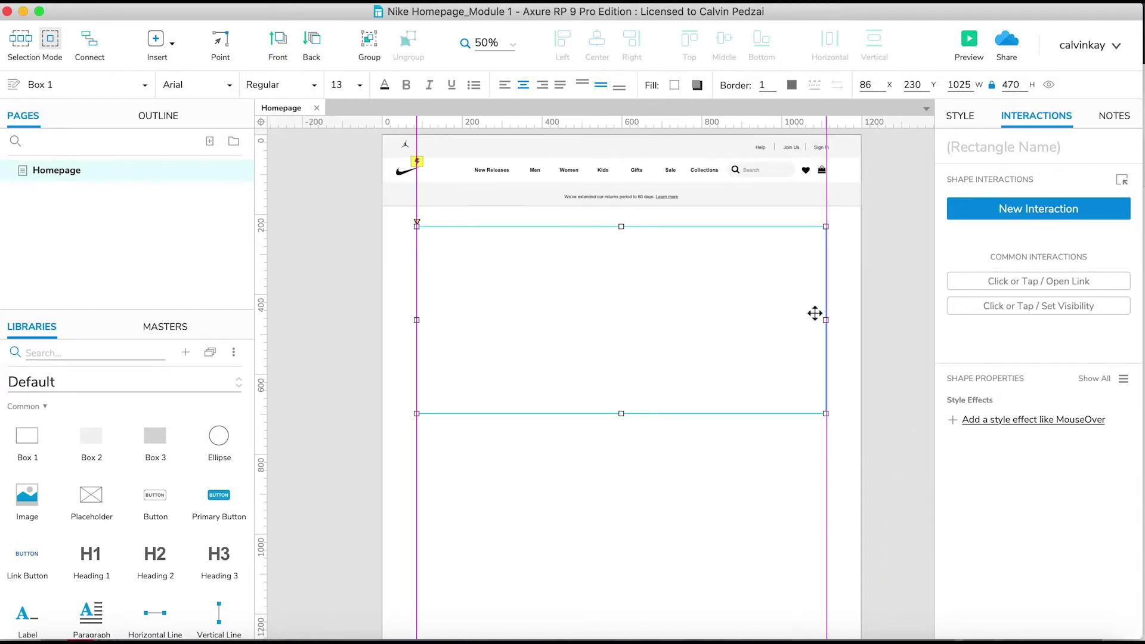
# - Give the hero rectangle a light grey #F5F5F5 fill and remove its border colour
pyautogui.click(870, 312)
pyautogui.click(690, 299)
pyautogui.click(962, 121)
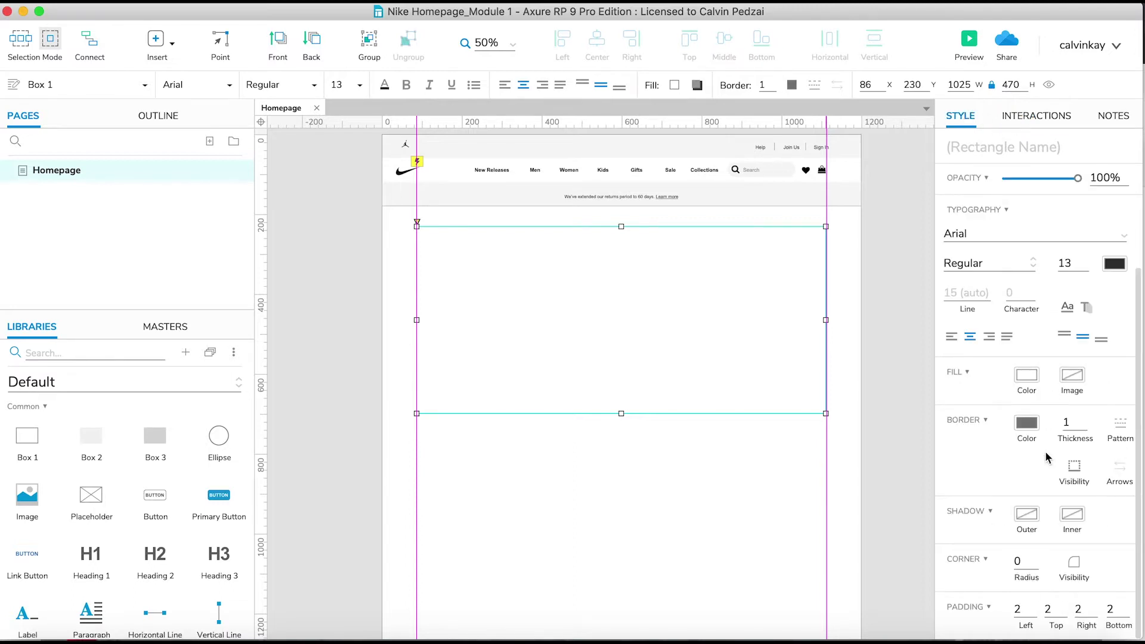
pyautogui.click(1026, 378)
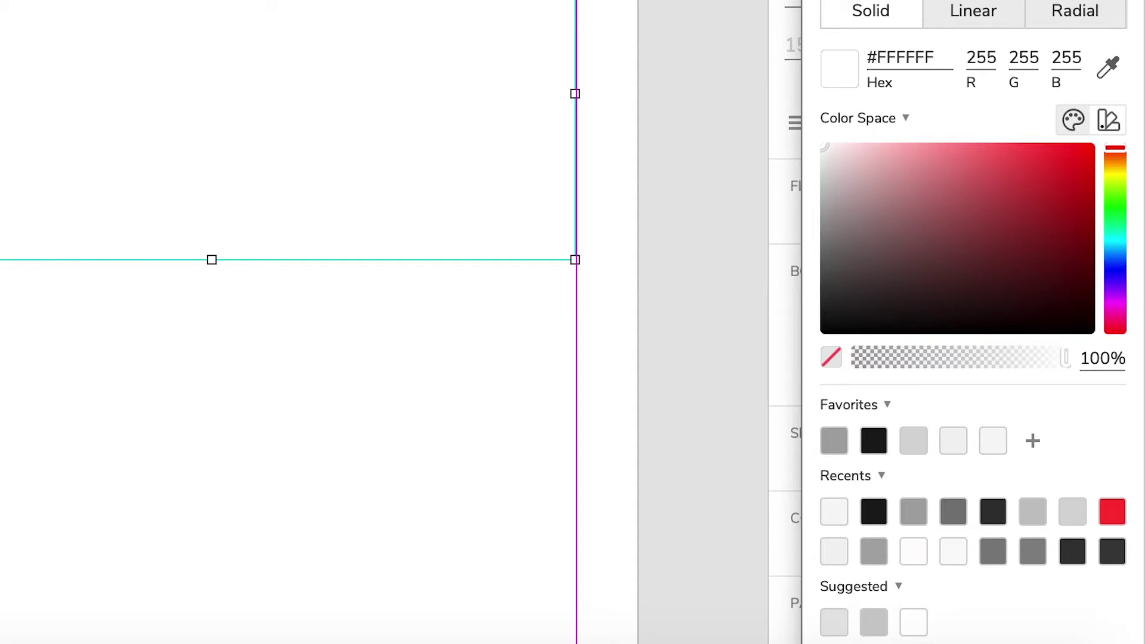
pyautogui.click(993, 440)
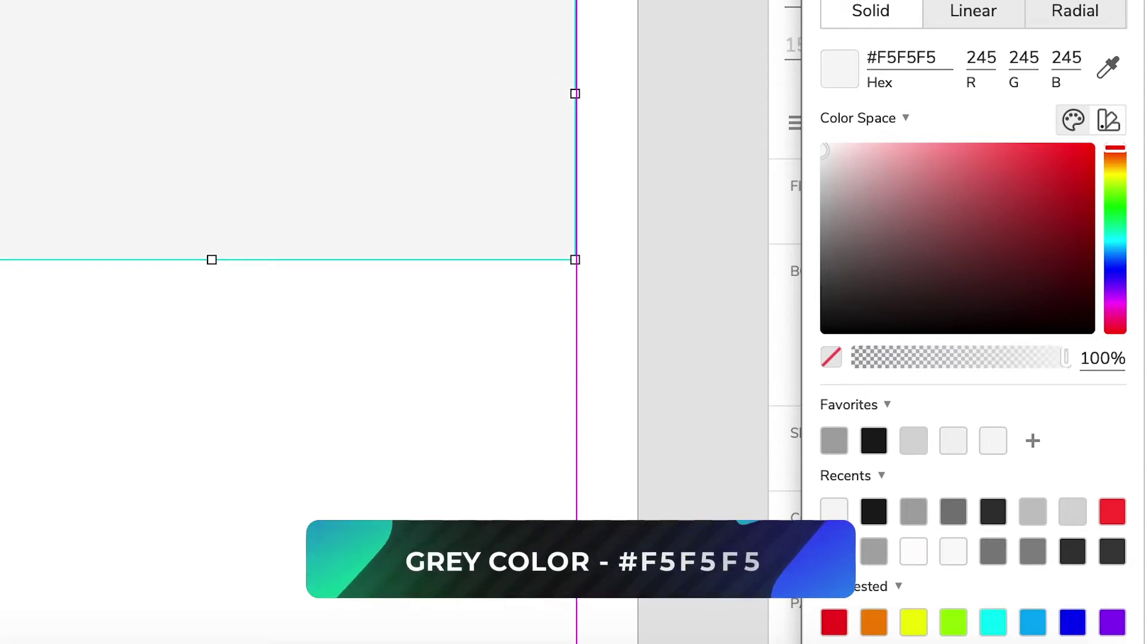
pyautogui.press('Escape')
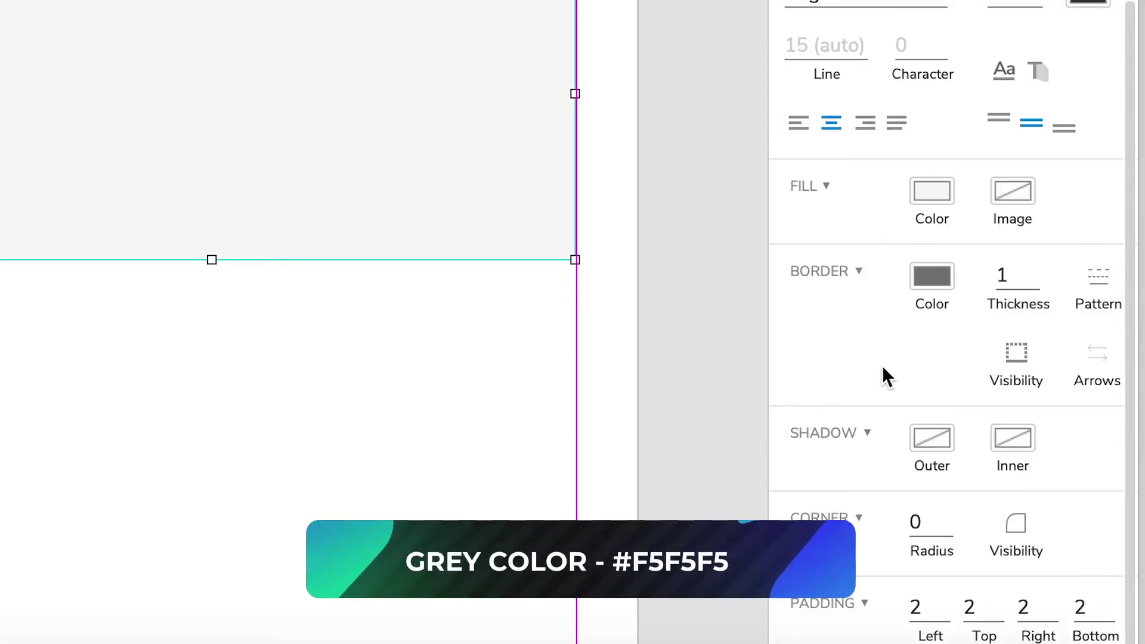
pyautogui.click(932, 278)
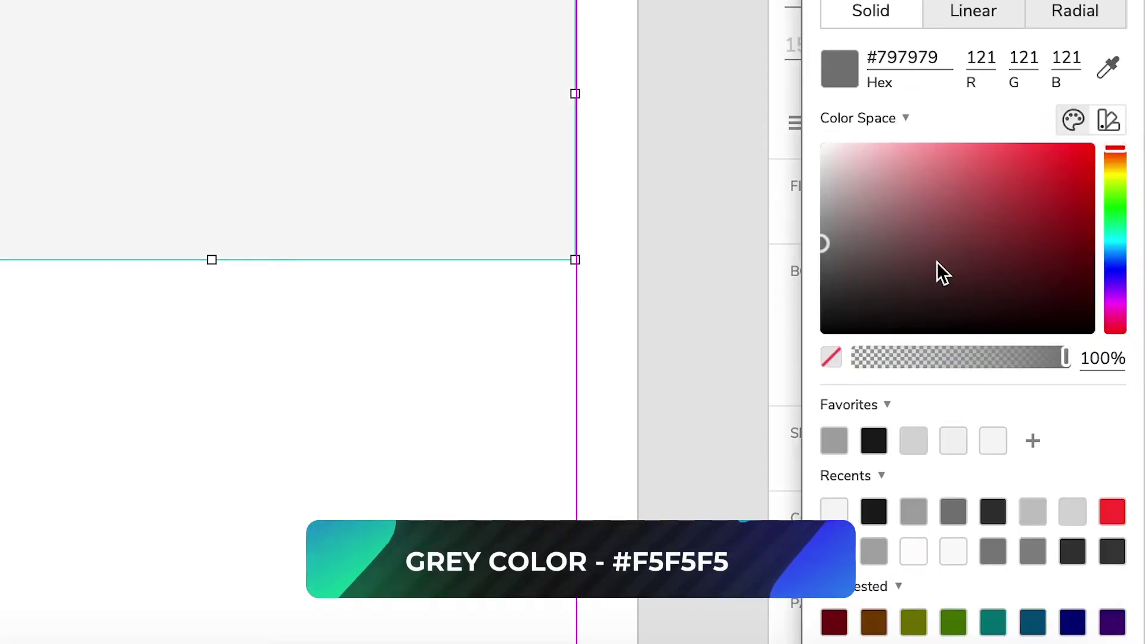
pyautogui.click(832, 358)
pyautogui.click(704, 149)
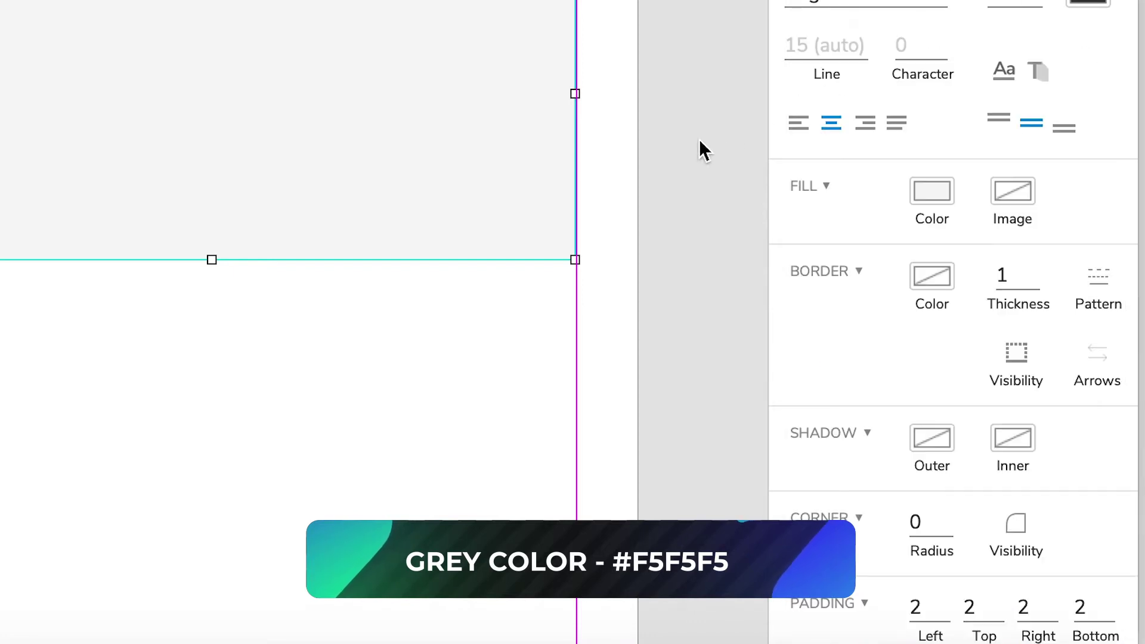
pyautogui.click(656, 160)
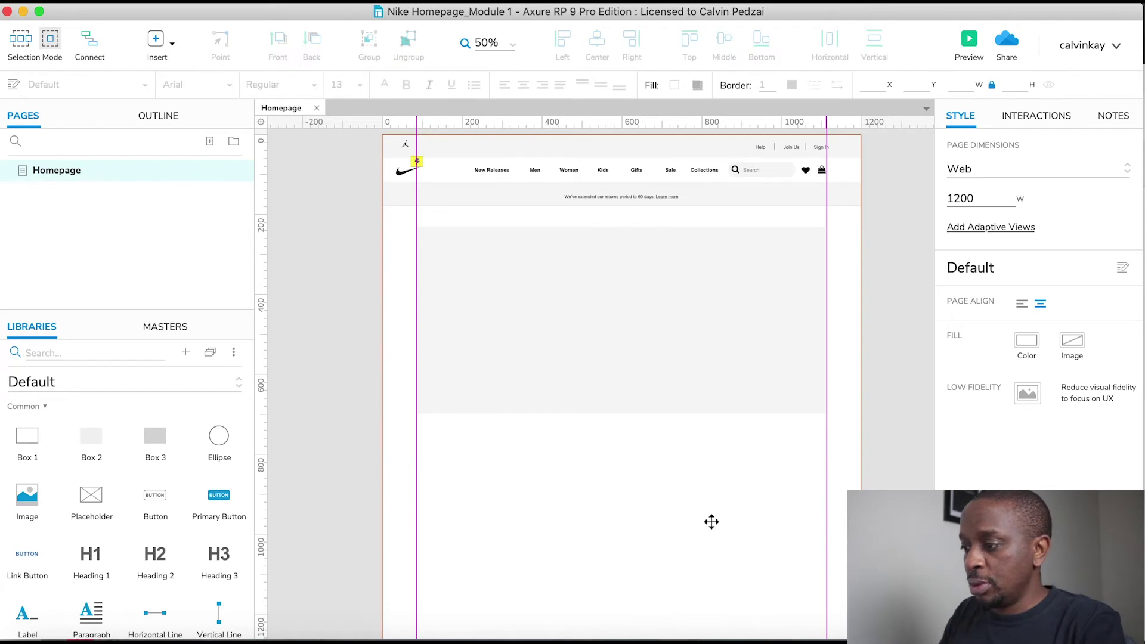
# - Hide the guide lines and switch to Chrome to check the Nike homepage hero
pyautogui.press('super+comma')
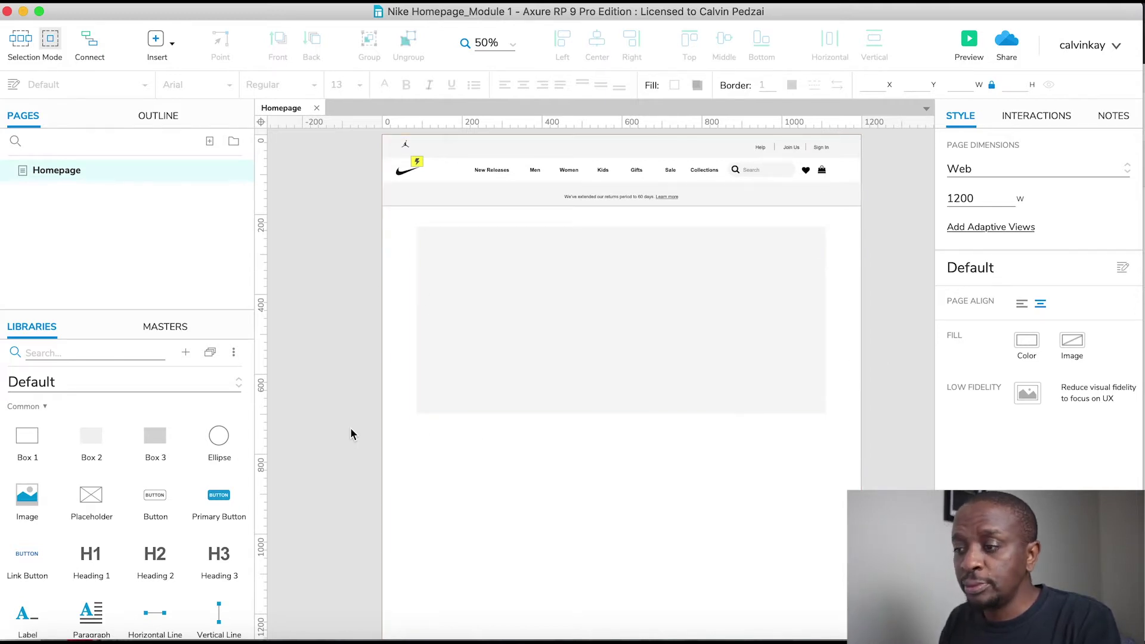
pyautogui.scroll(-2, 351, 434)
pyautogui.hscroll(1, 351, 434)
pyautogui.scroll(1, 351, 434)
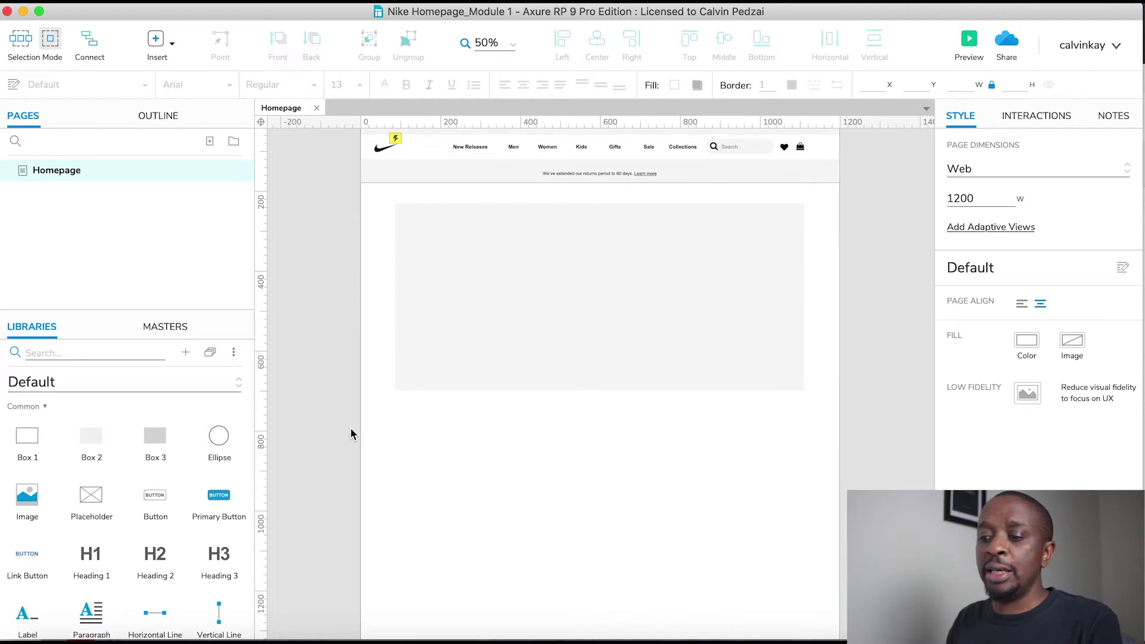
pyautogui.press('super+Tab')
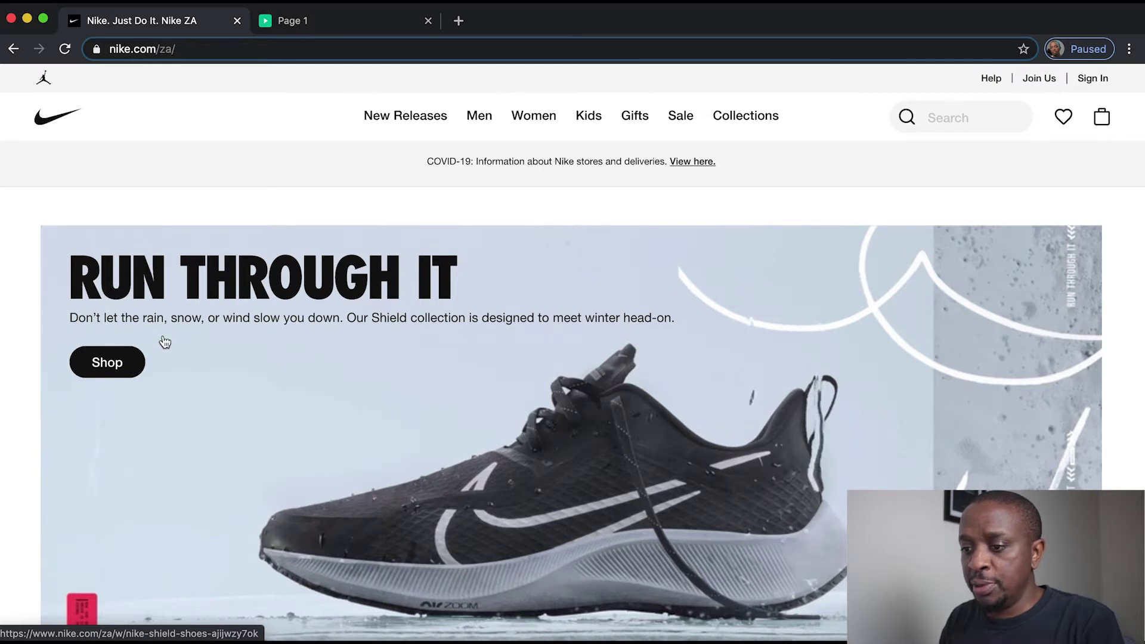
# - Stack Heading 1, Heading 2, Heading 3 and a Label widget below the grey hero box
pyautogui.press('super+Tab')
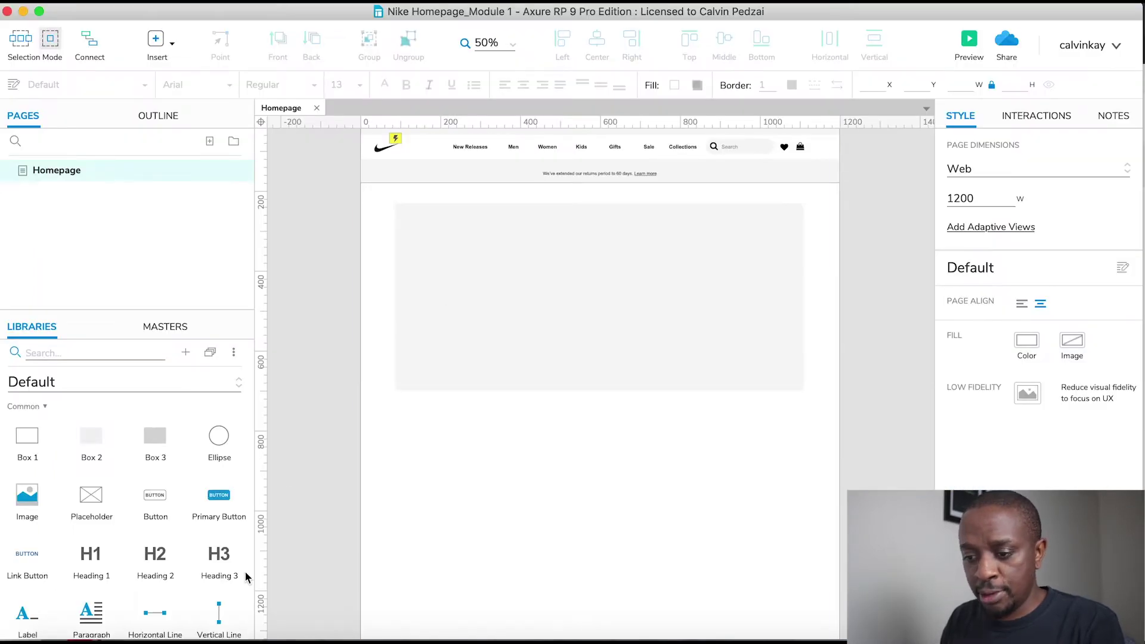
pyautogui.scroll(-1, 132, 529)
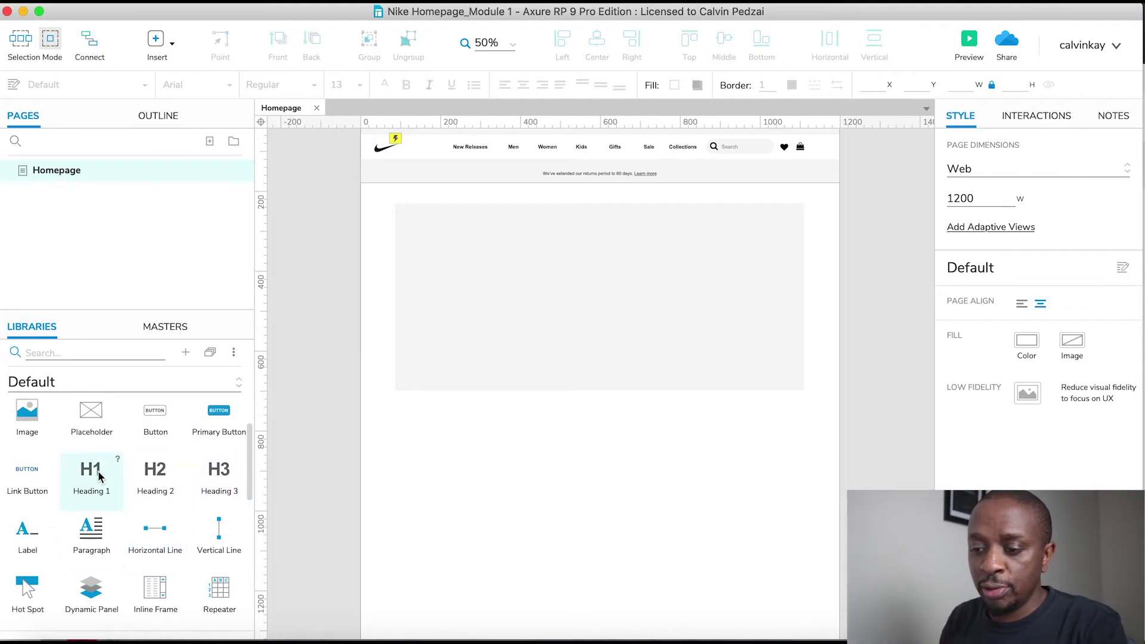
pyautogui.moveTo(303, 417); pyautogui.dragTo(411, 431)
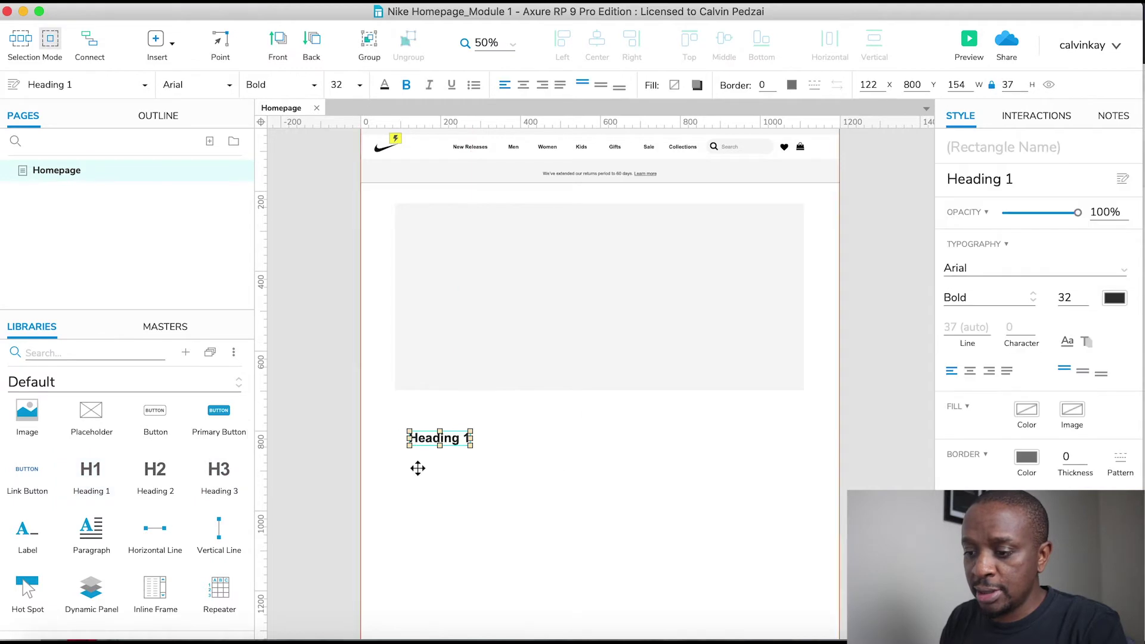
pyautogui.moveTo(151, 470); pyautogui.dragTo(414, 463)
pyautogui.moveTo(218, 472); pyautogui.dragTo(386, 500)
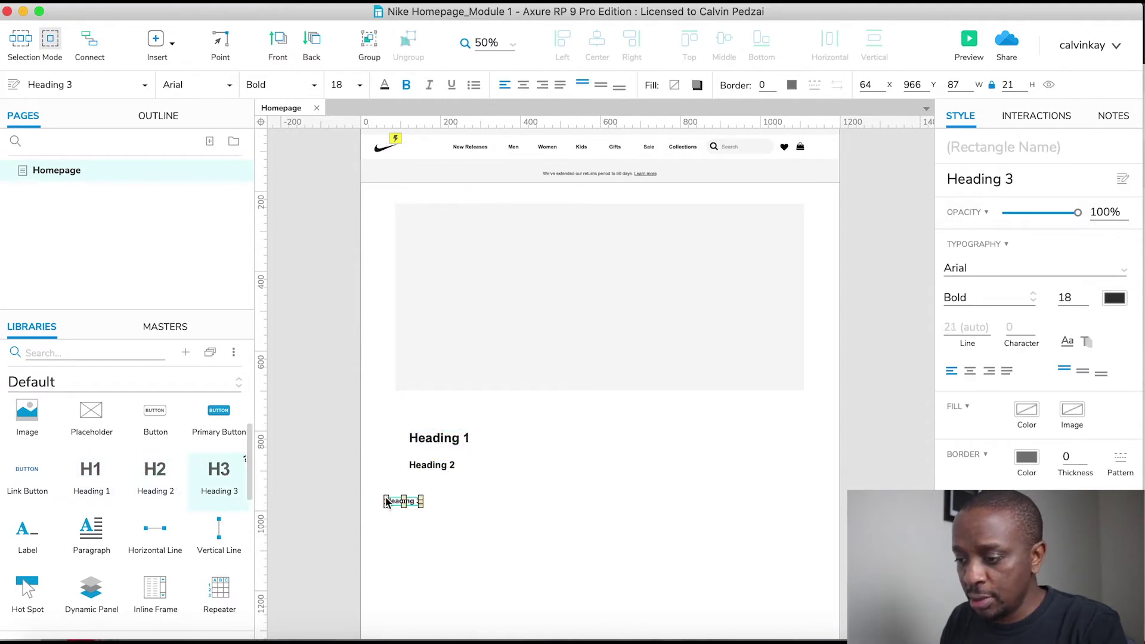
pyautogui.scroll(6, 381, 471)
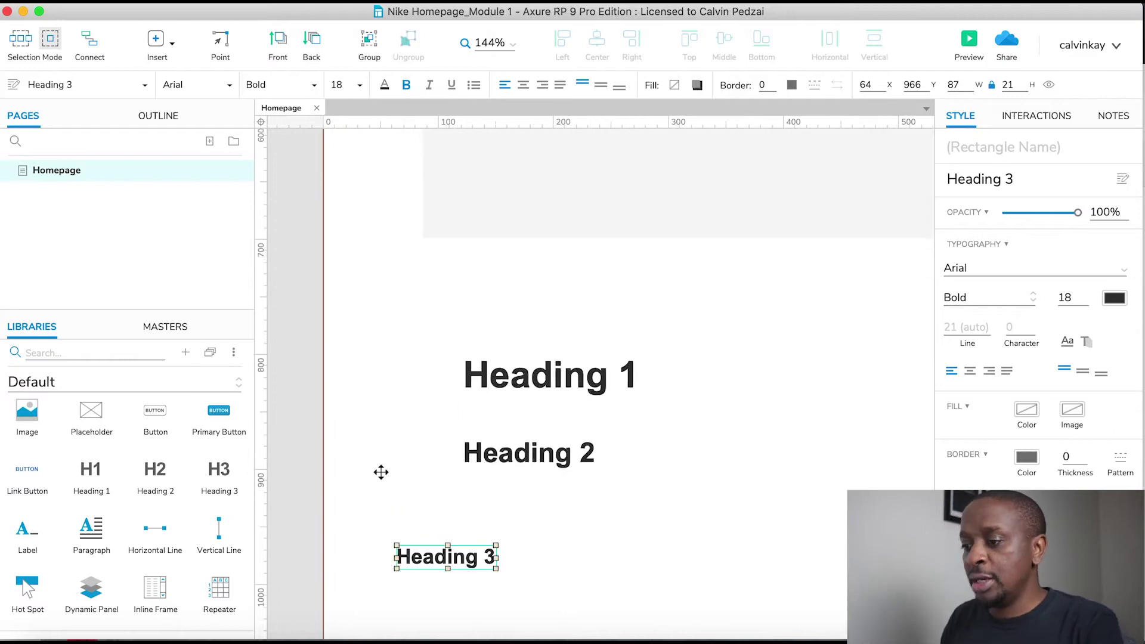
pyautogui.moveTo(385, 475); pyautogui.dragTo(452, 428)
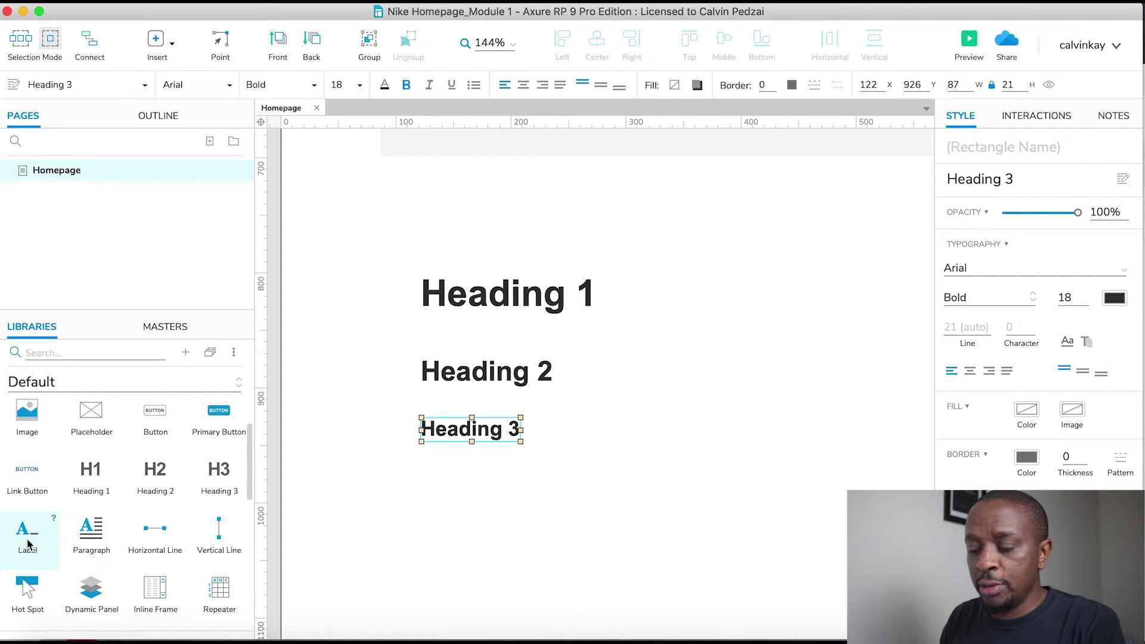
pyautogui.moveTo(27, 544); pyautogui.dragTo(422, 477)
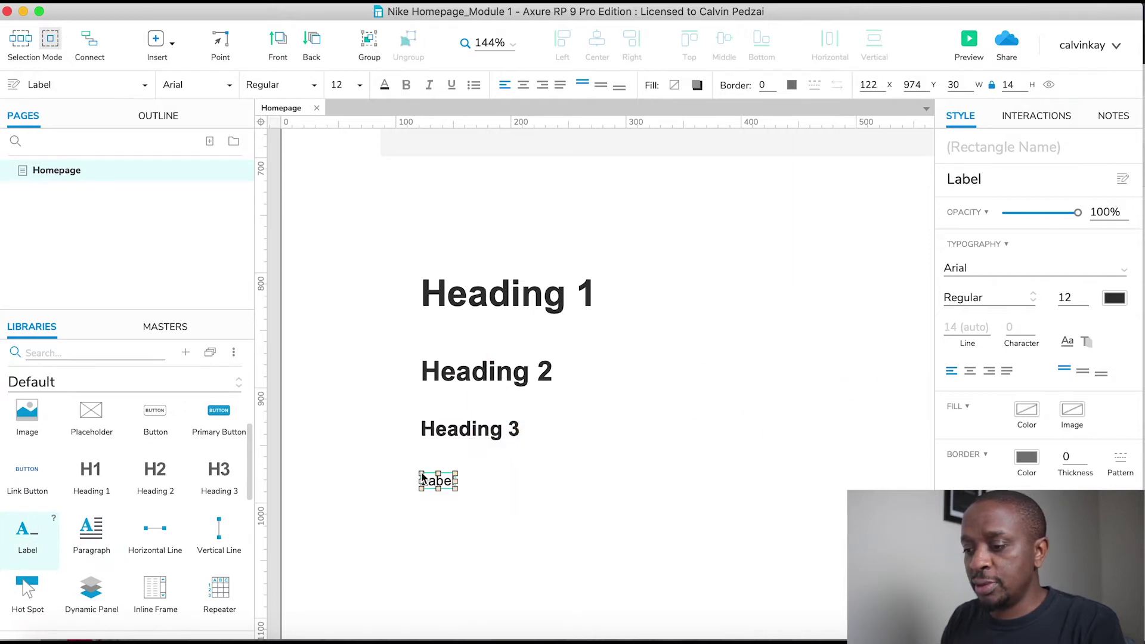
pyautogui.click(621, 503)
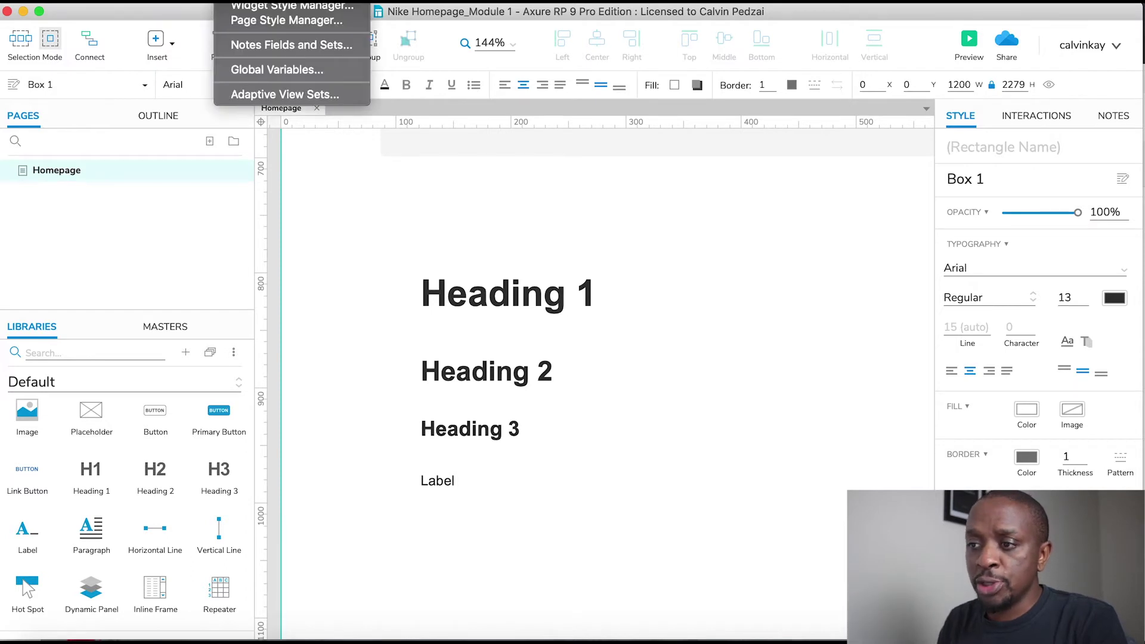
pyautogui.click(244, 9)
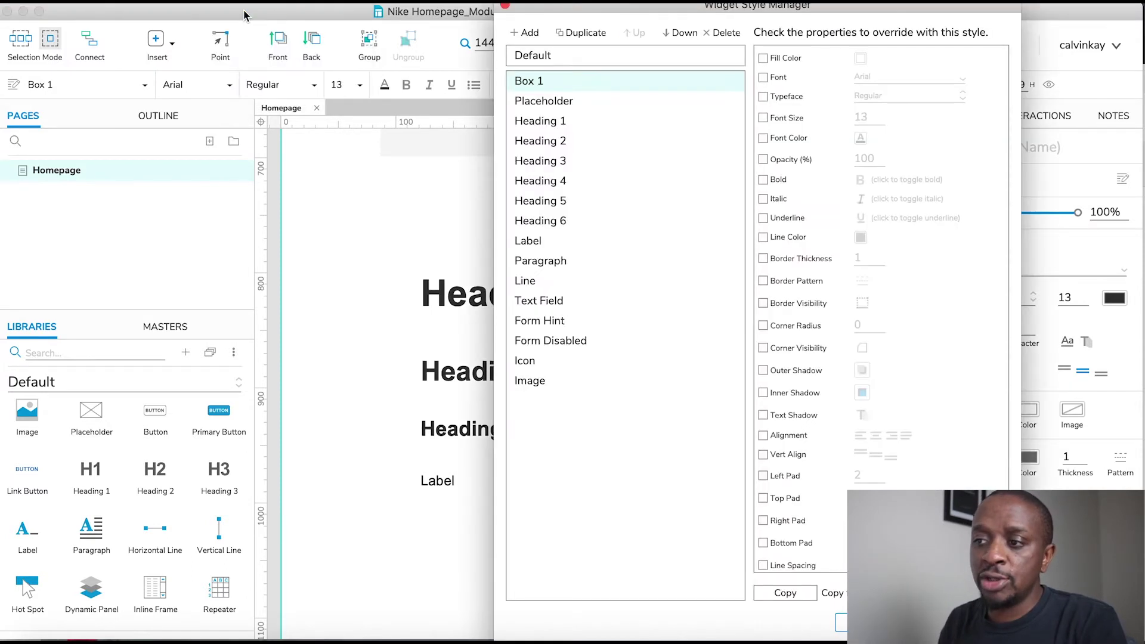
pyautogui.click(522, 244)
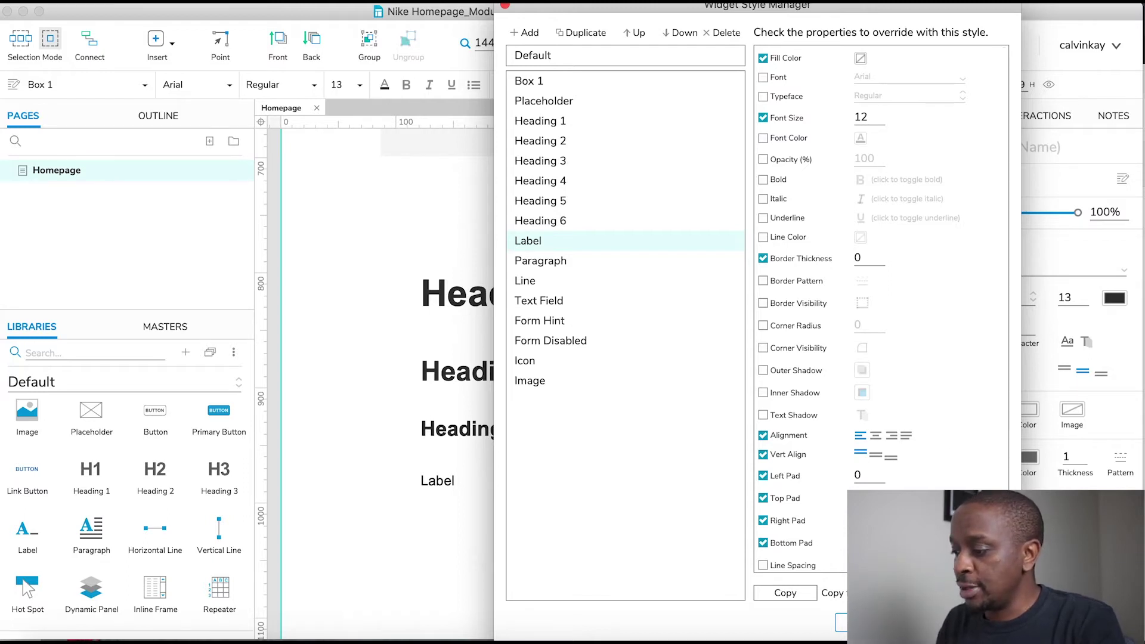
pyautogui.press('Return')
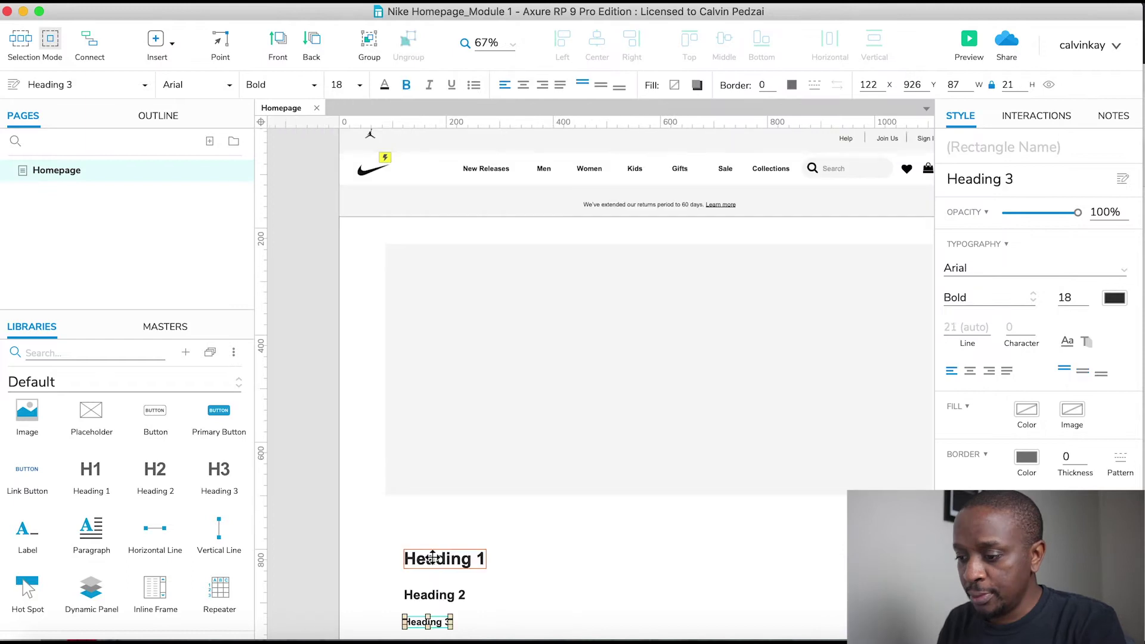
# - Move Heading 1 into the hero box and change its text to 'RUN THROUGH IT'
pyautogui.moveTo(428, 555); pyautogui.dragTo(441, 409)
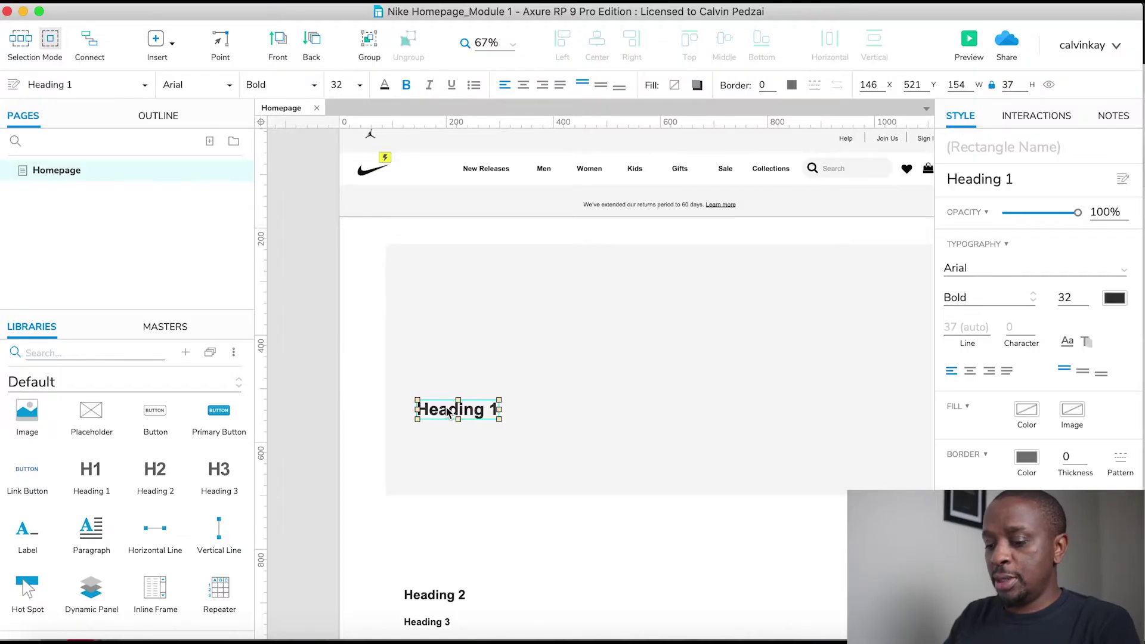
pyautogui.doubleClick(447, 409)
pyautogui.write('RUN')
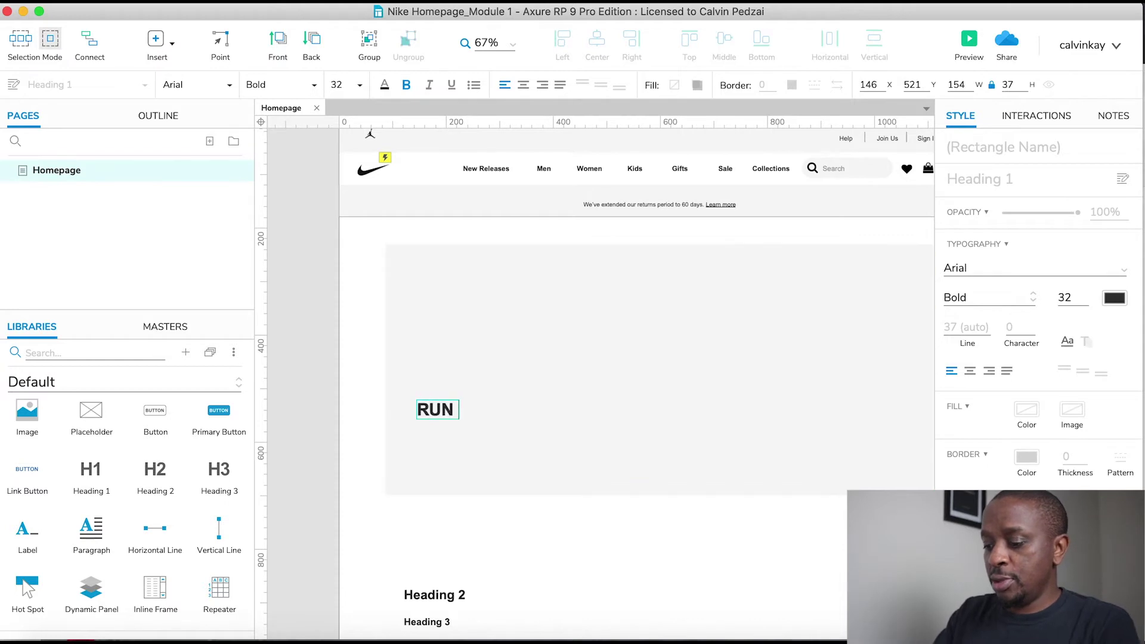
pyautogui.write(' THROUGH IT')
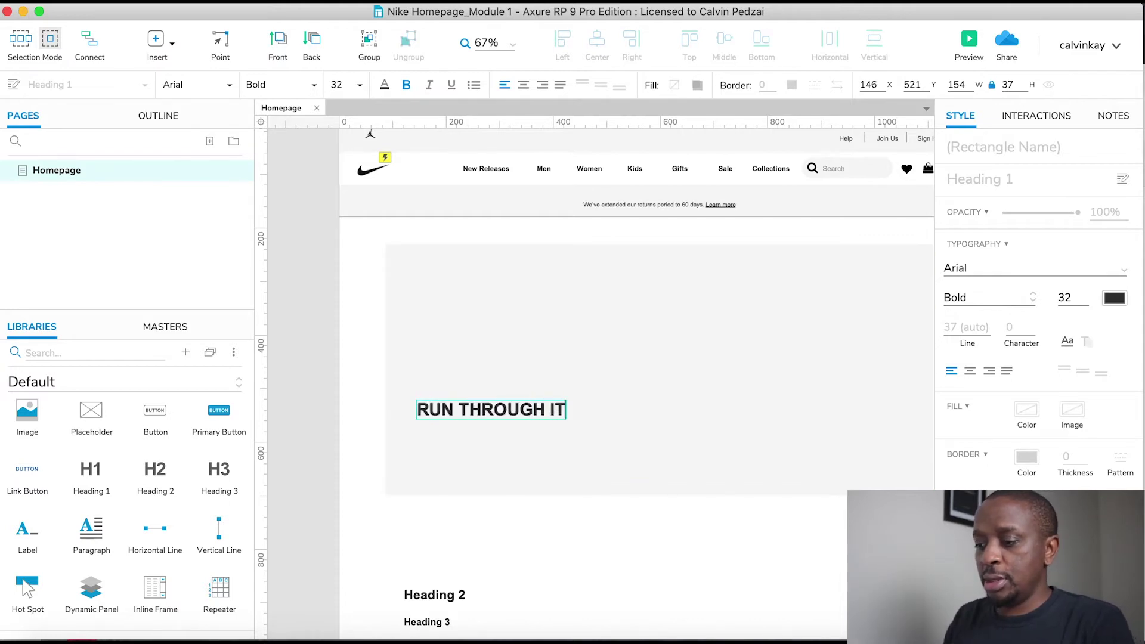
pyautogui.click(540, 517)
# - Undo an accidental move of the background box and select the box again
pyautogui.scroll(-3, 539, 519)
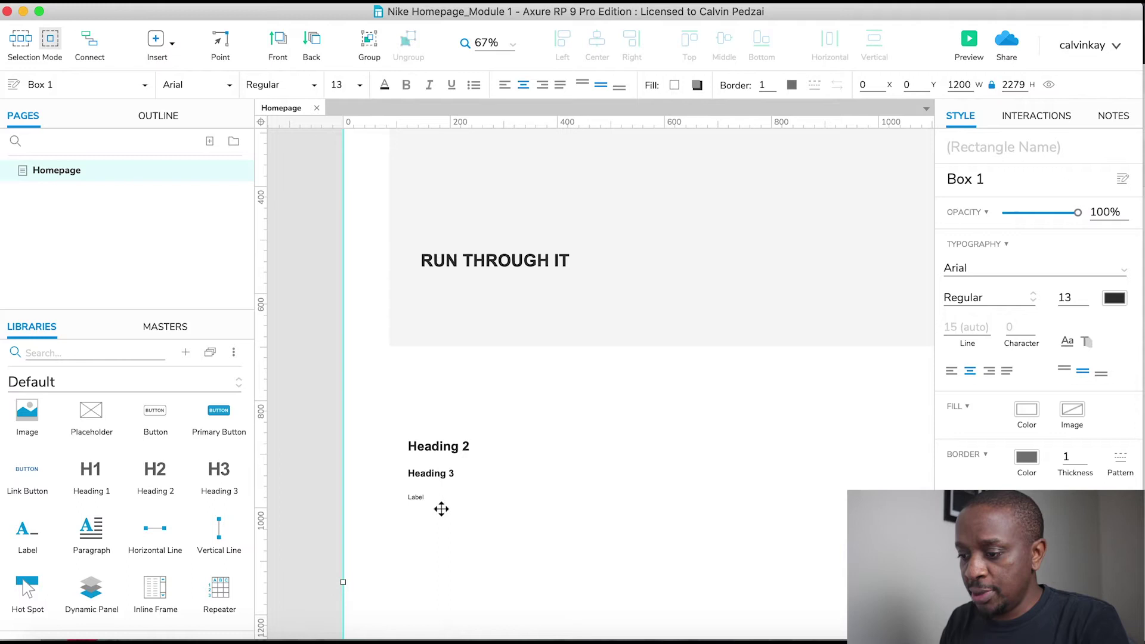
pyautogui.moveTo(491, 473); pyautogui.dragTo(449, 299)
pyautogui.press('super+z')
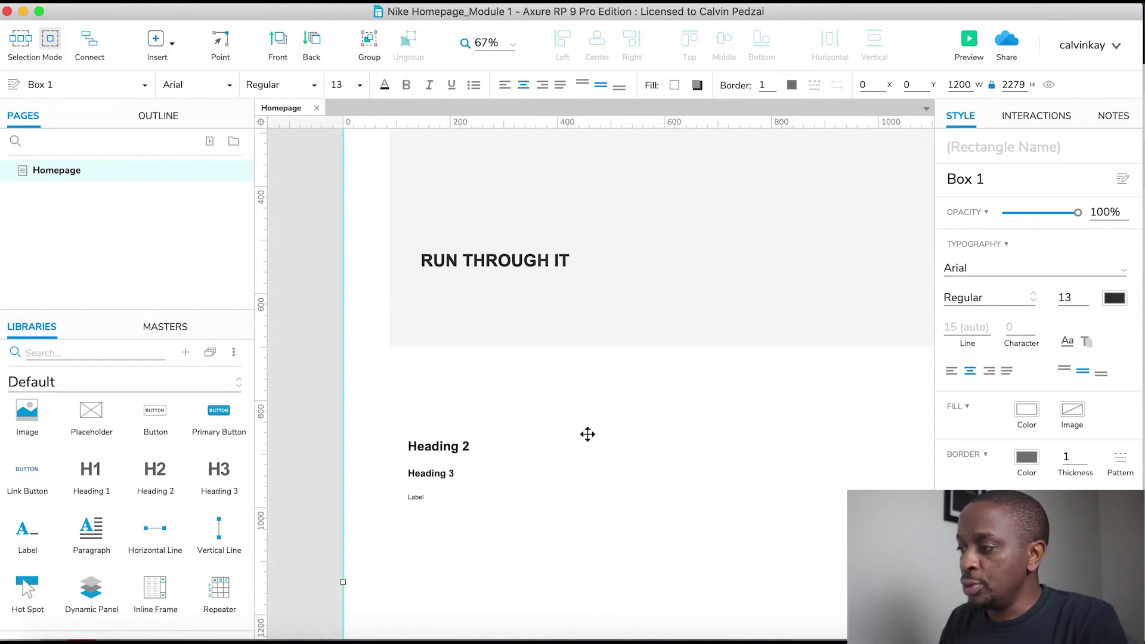
pyautogui.click(300, 332)
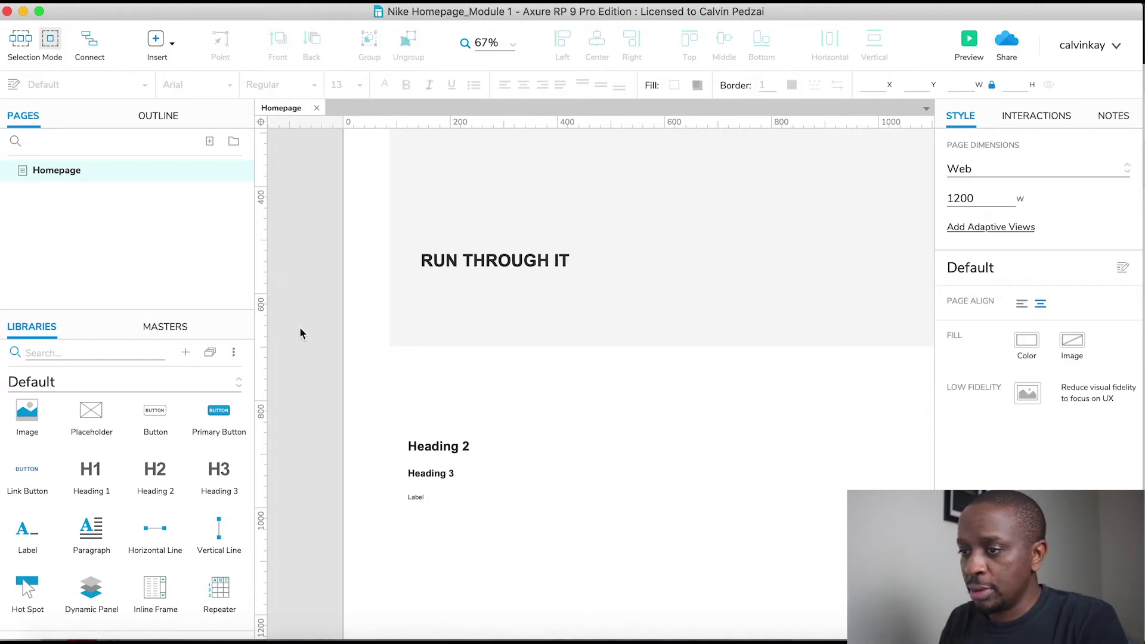
pyautogui.click(525, 488)
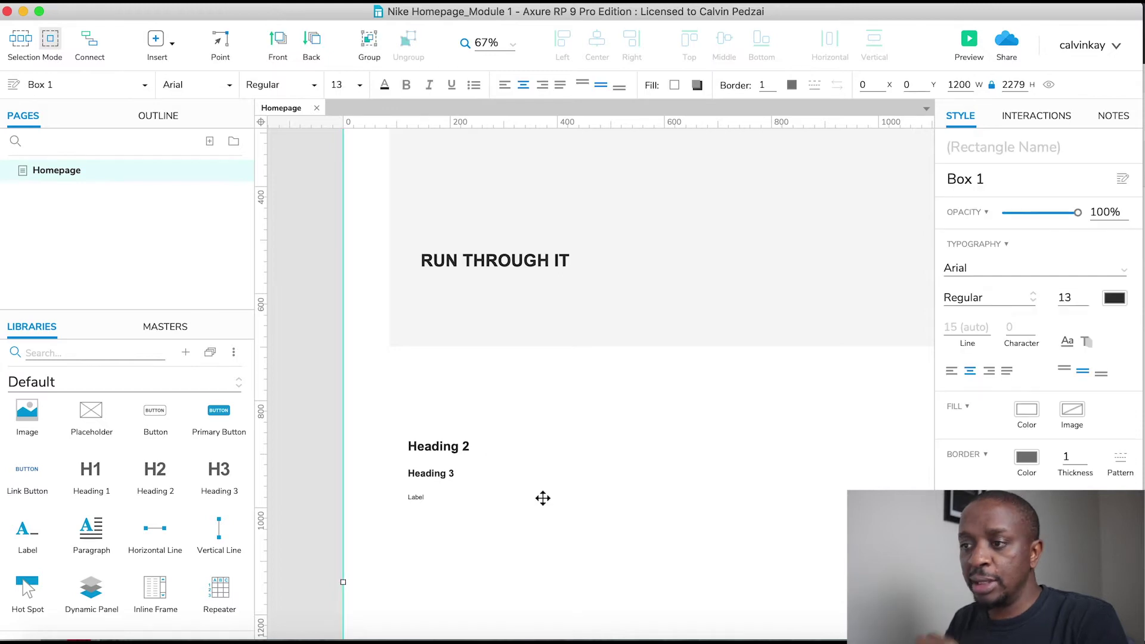
pyautogui.scroll(-5, 542, 498)
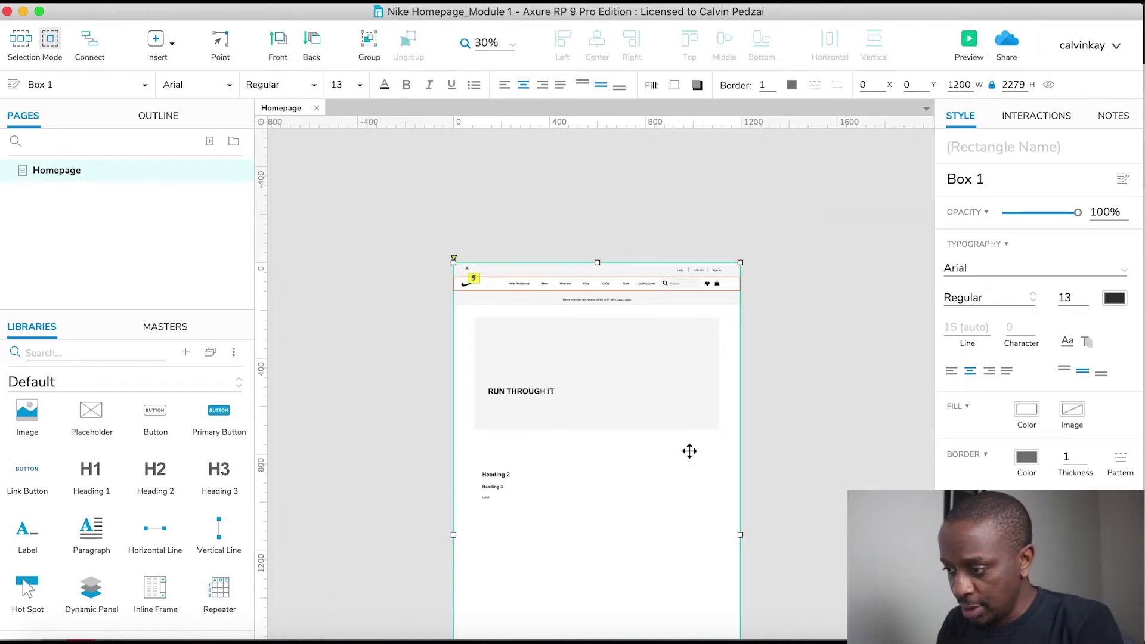
# - Lock the background box's location and size from its Locking menu
pyautogui.scroll(4, 594, 501)
pyautogui.rightClick(599, 238)
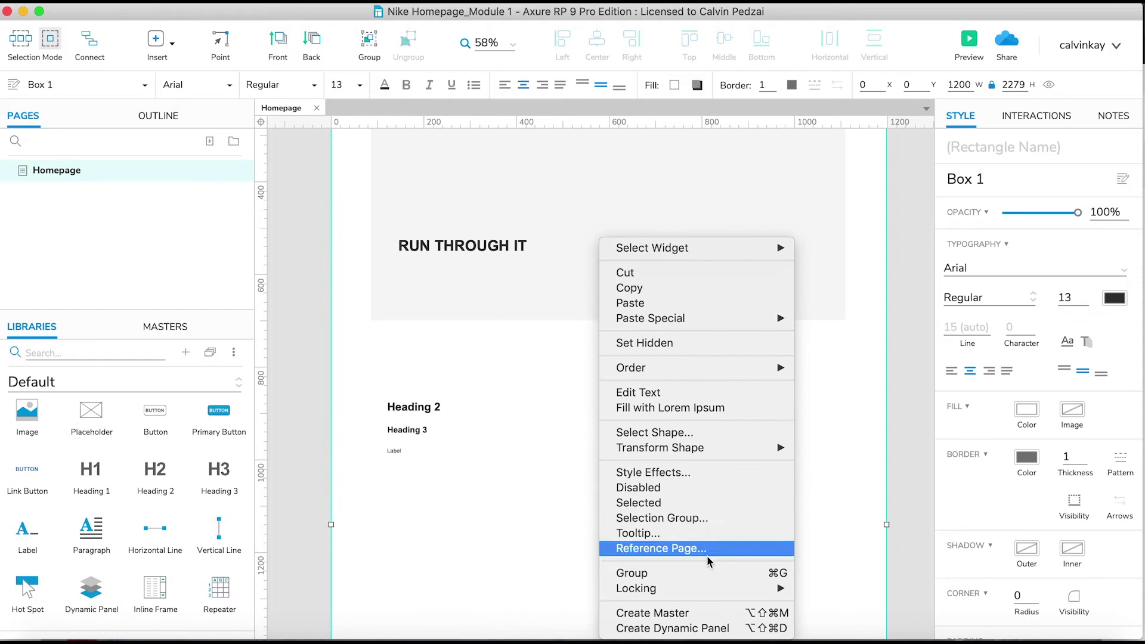
pyautogui.moveTo(707, 591)
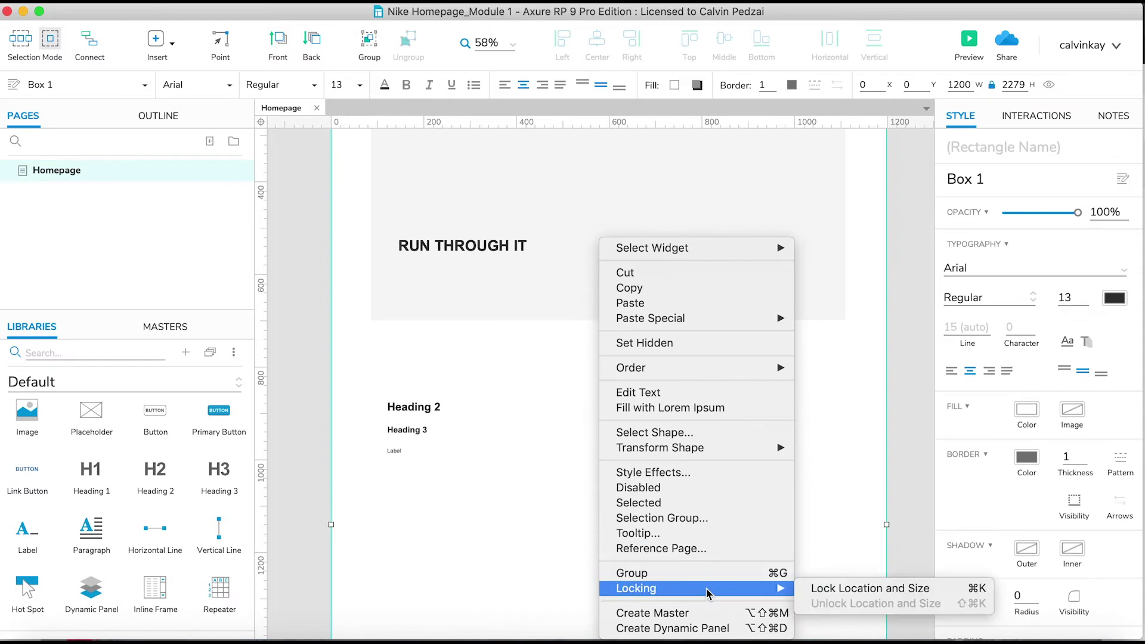
pyautogui.click(845, 589)
pyautogui.click(909, 504)
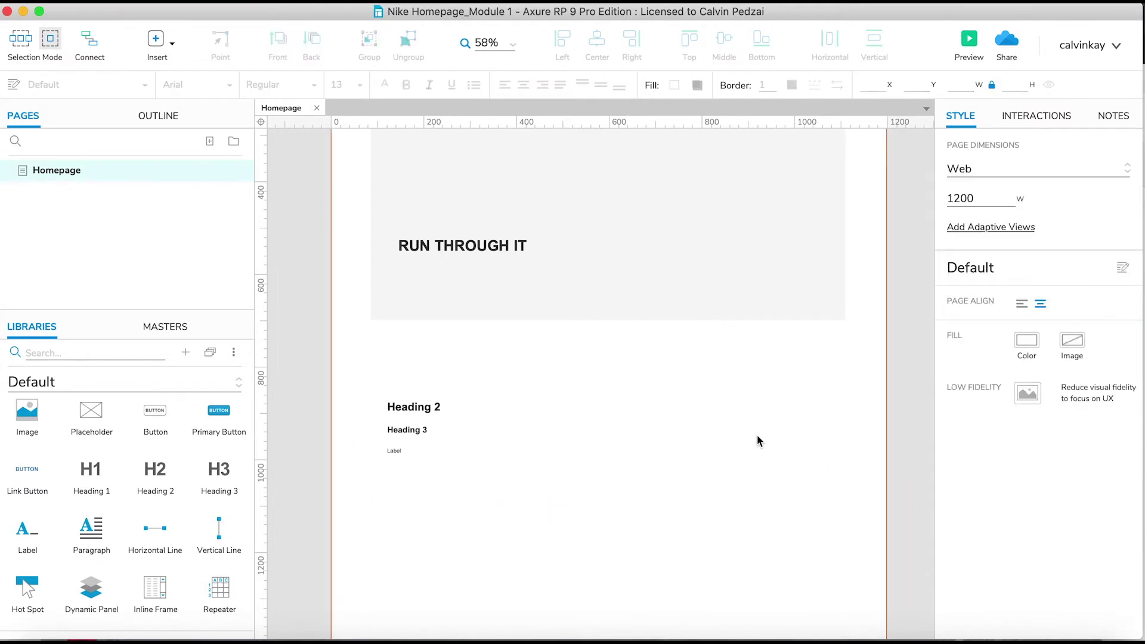
pyautogui.hscroll(-2, 523, 526)
pyautogui.scroll(5, 523, 526)
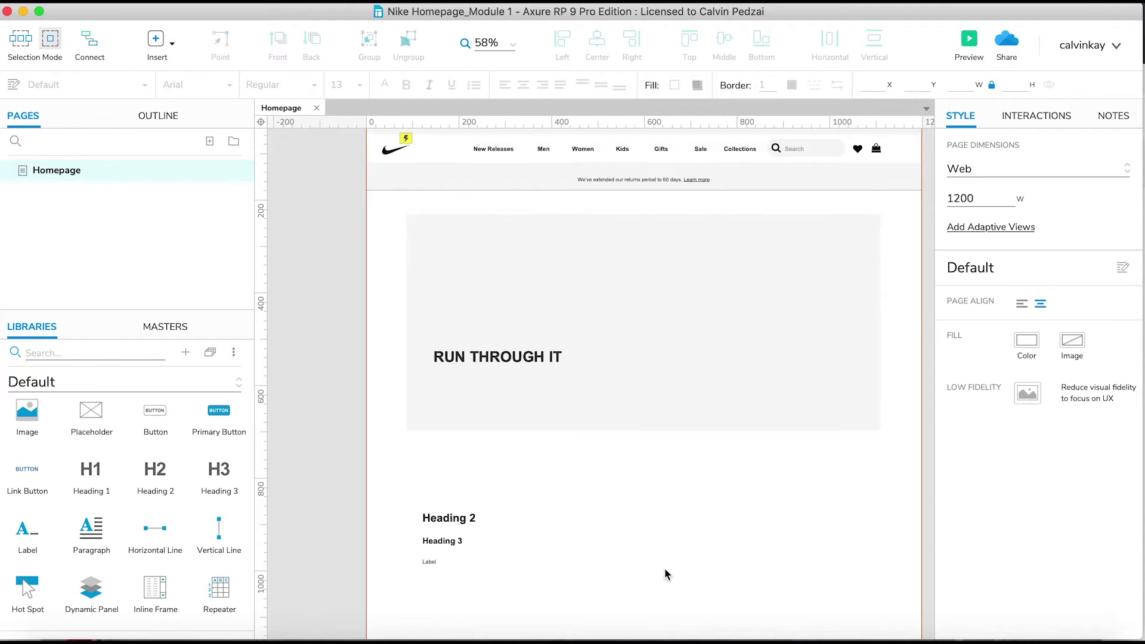
# - Duplicate the Label under RUN THROUGH IT and copy the banner text from Nike's homepage
pyautogui.moveTo(427, 561); pyautogui.dragTo(440, 380)
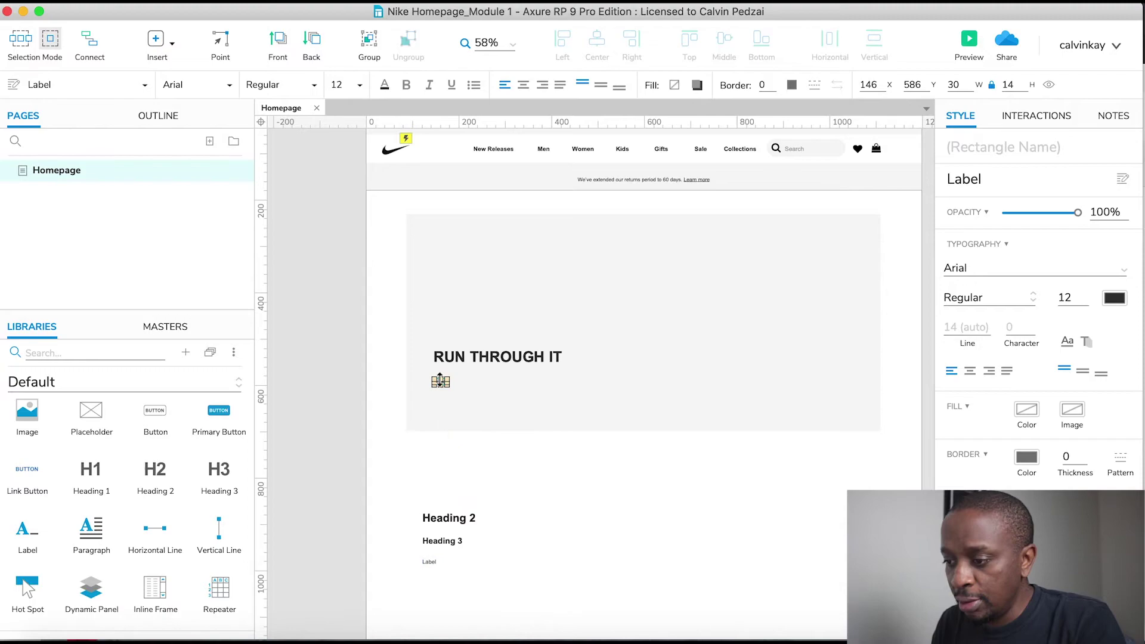
pyautogui.press('super+Tab')
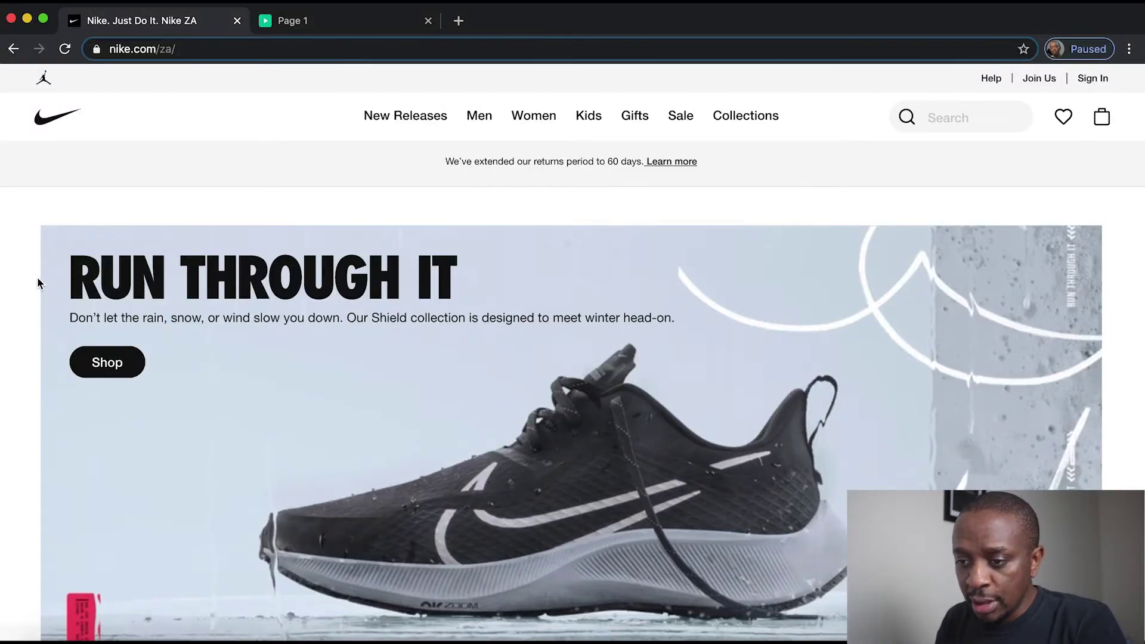
pyautogui.moveTo(37, 279); pyautogui.dragTo(143, 381)
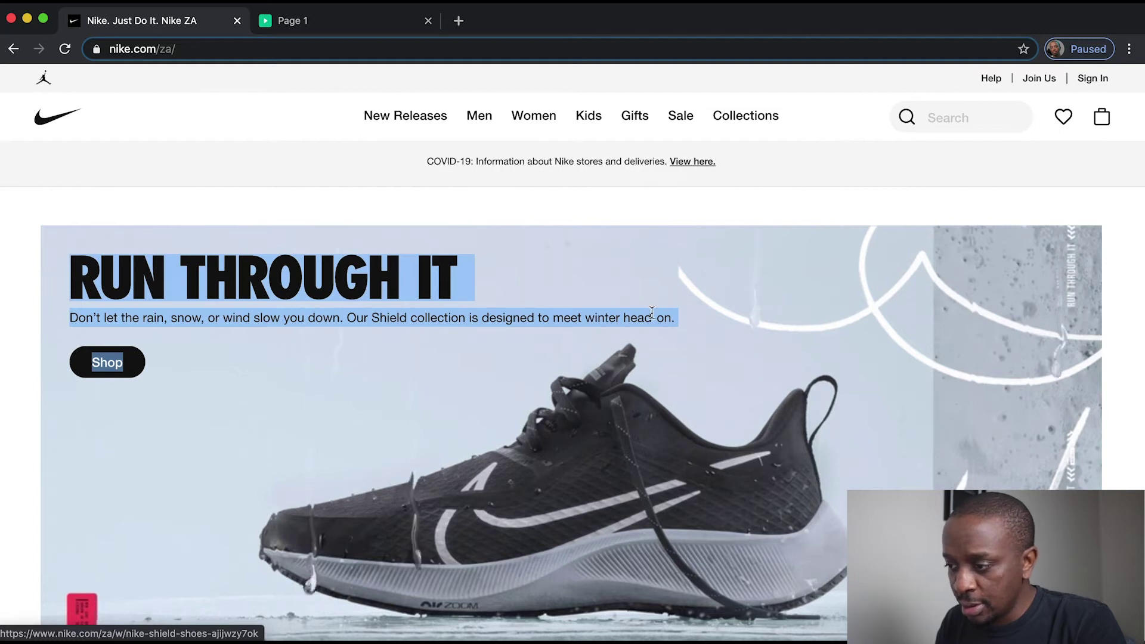
pyautogui.press('super+Tab')
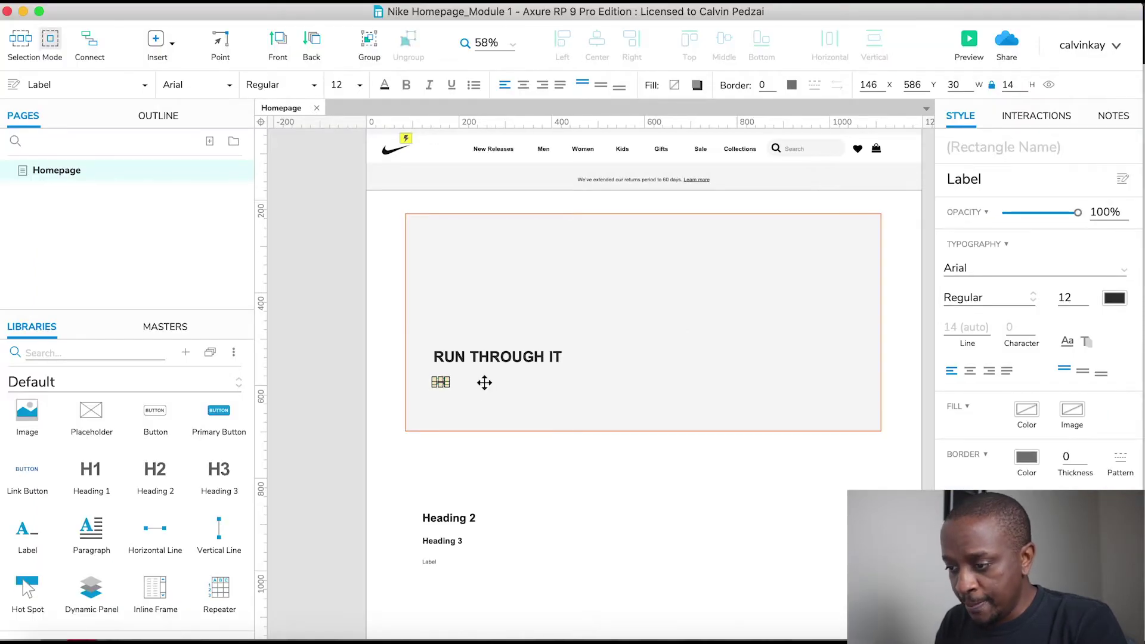
# - Paste the banner text into the label, keeping only the Shield collection subline
pyautogui.scroll(5, 431, 396)
pyautogui.press('Return')
pyautogui.press('super+a')
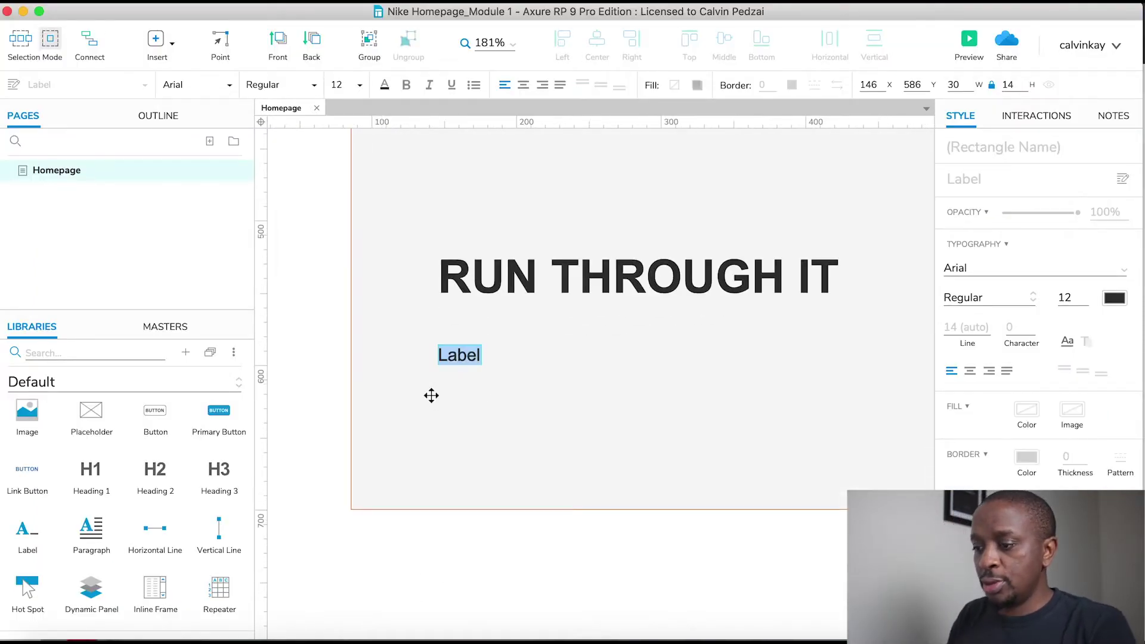
pyautogui.press('super+v')
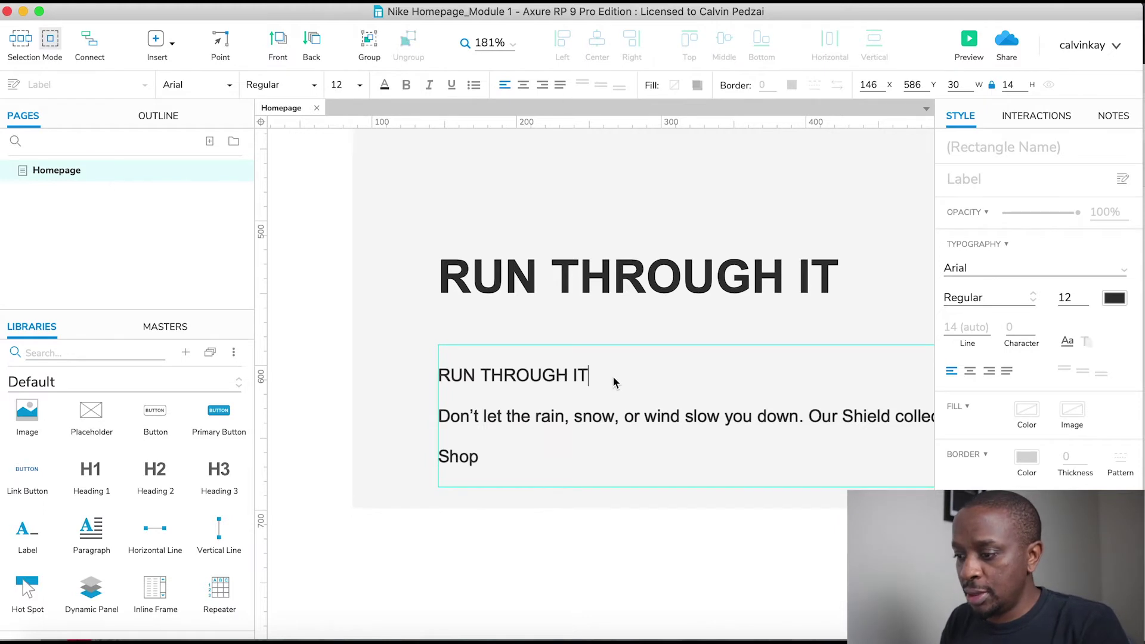
pyautogui.moveTo(613, 378); pyautogui.dragTo(353, 350)
pyautogui.press('BackSpace')
pyautogui.press('BackSpace')
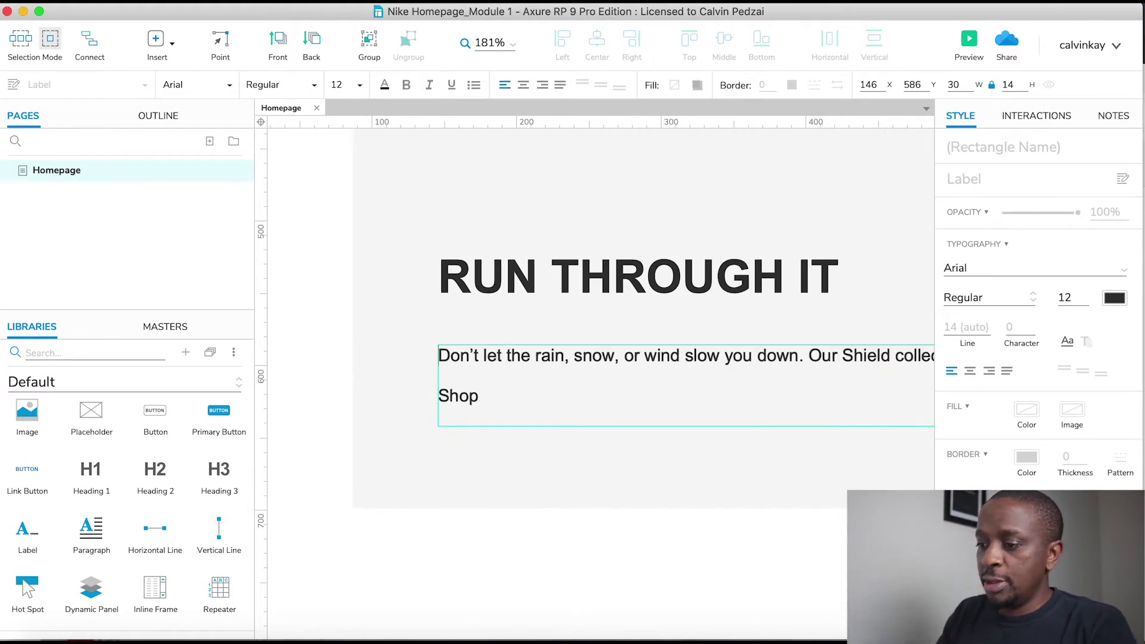
pyautogui.moveTo(500, 406); pyautogui.dragTo(424, 378)
pyautogui.press('BackSpace')
pyautogui.press('BackSpace')
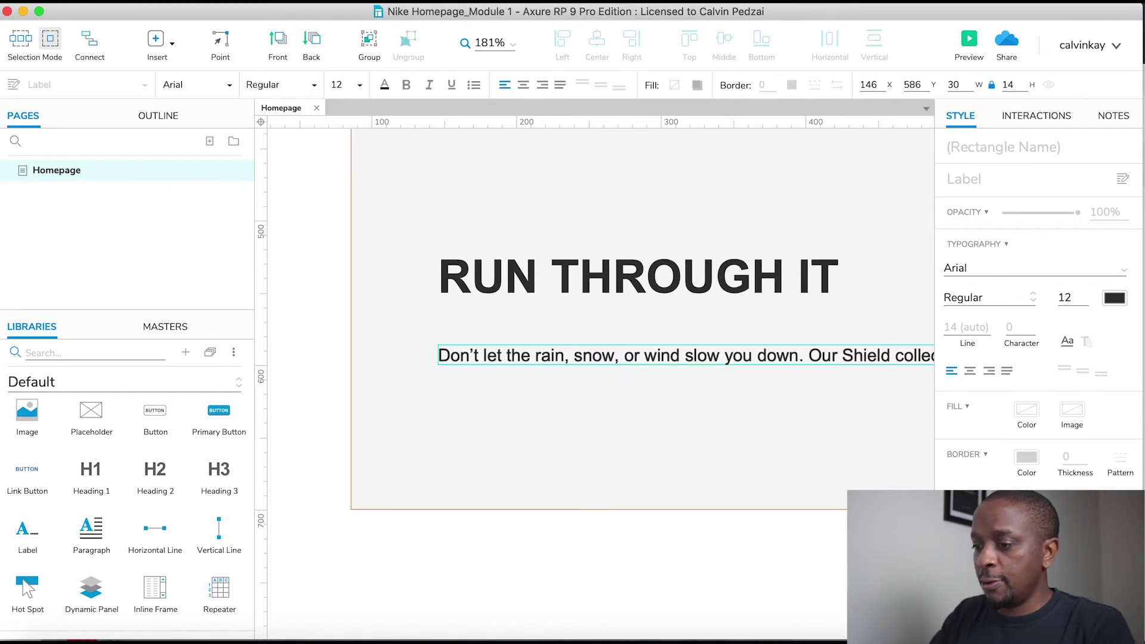
pyautogui.scroll(-5, 739, 593)
pyautogui.click(740, 592)
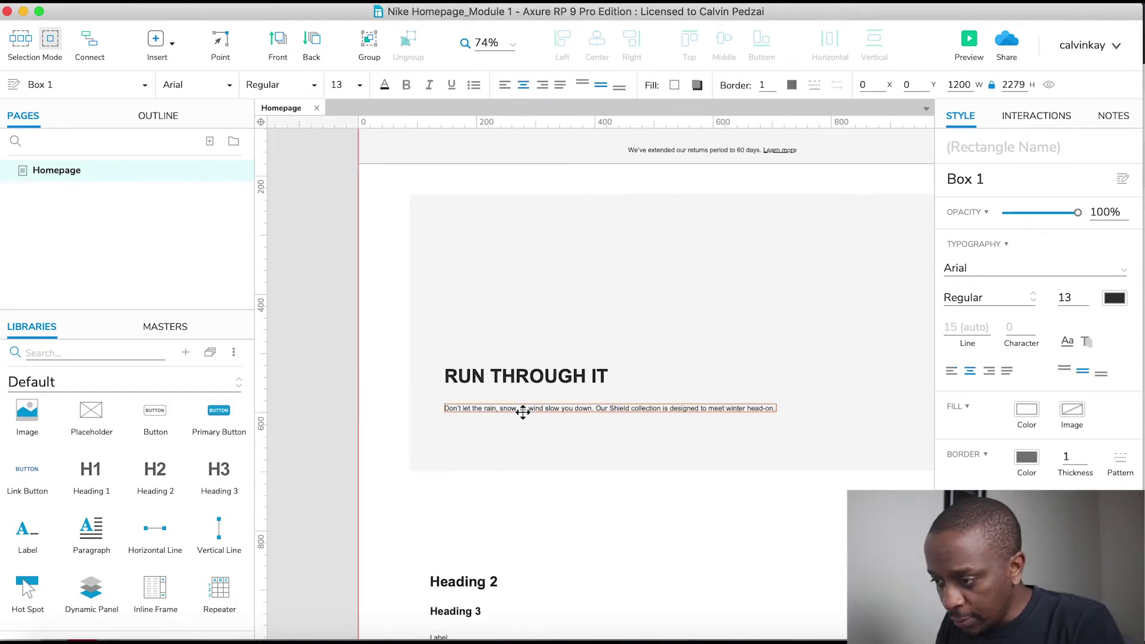
# - Position the subline label 14 px below the RUN THROUGH IT headline
pyautogui.moveTo(523, 409); pyautogui.dragTo(524, 399)
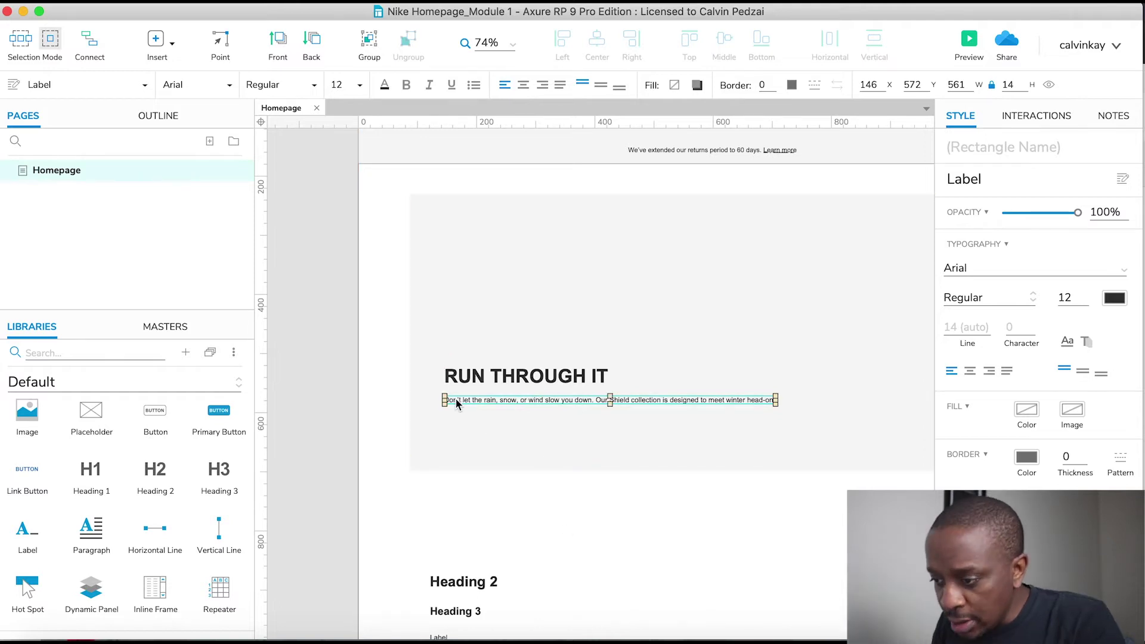
pyautogui.scroll(5, 455, 399)
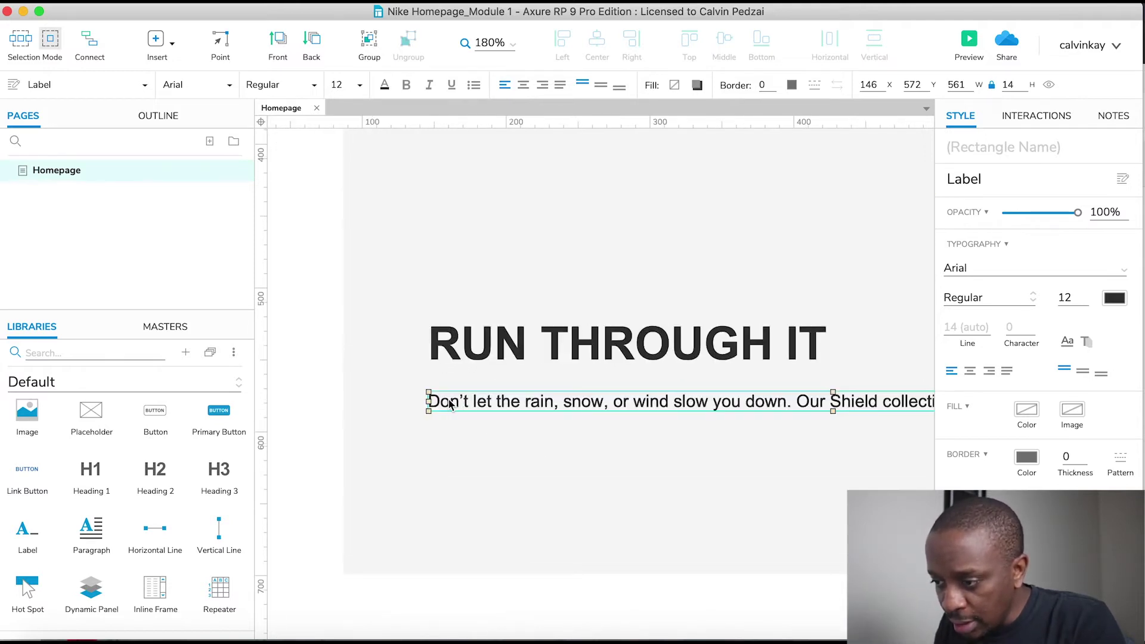
pyautogui.moveTo(450, 404); pyautogui.dragTo(447, 410)
pyautogui.moveTo(447, 411); pyautogui.dragTo(446, 410)
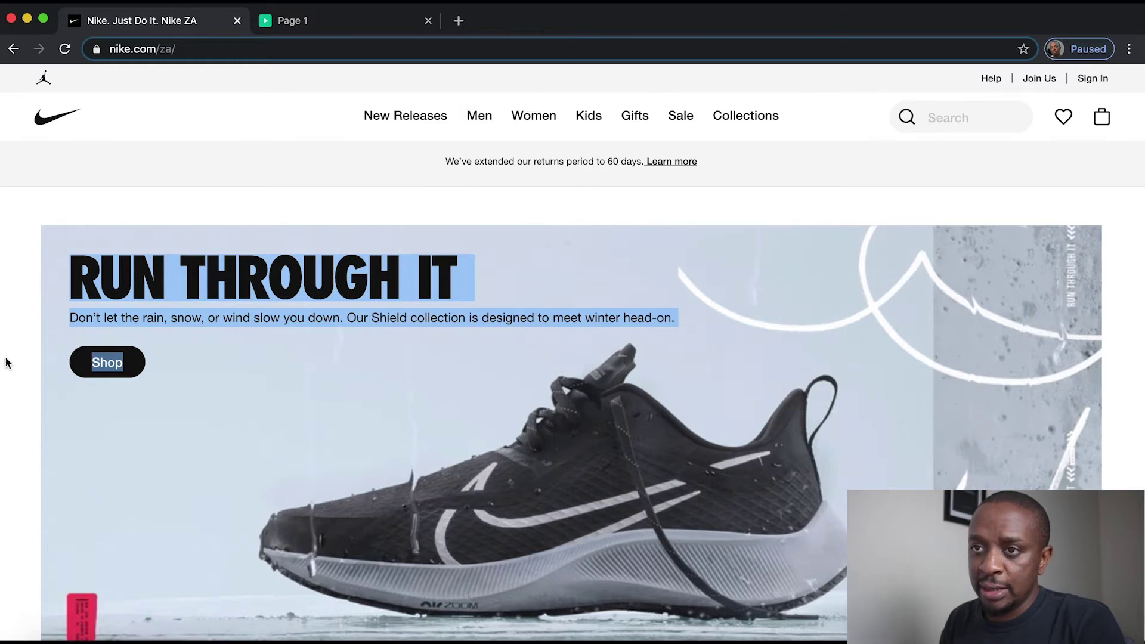
# - Add a button widget under the subline in the hero
pyautogui.click(7, 363)
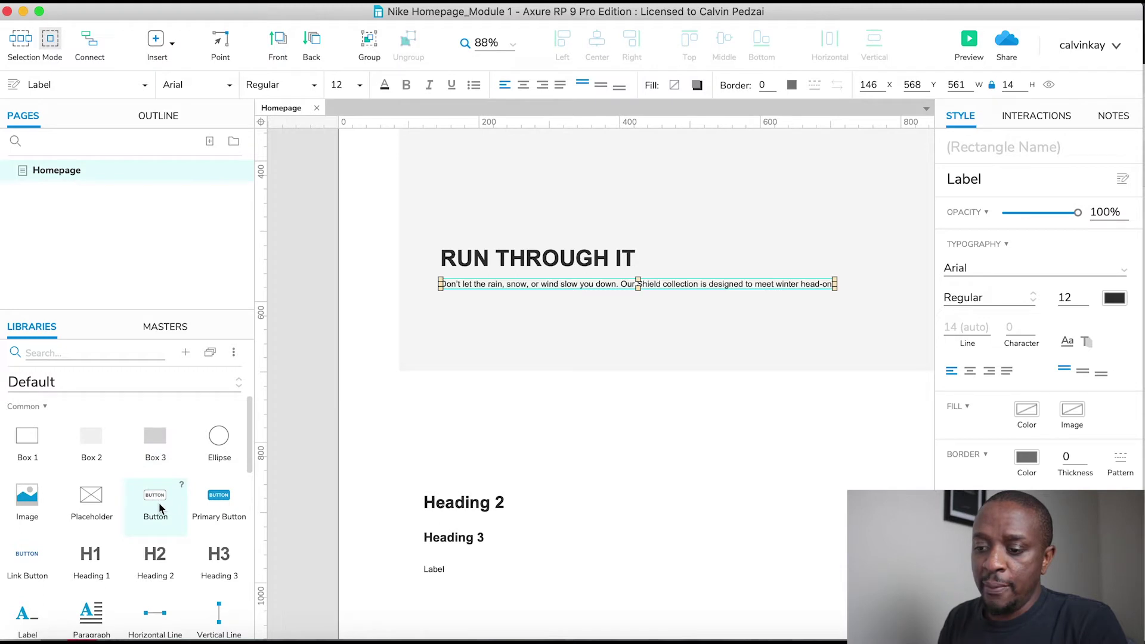
pyautogui.moveTo(156, 500); pyautogui.dragTo(441, 309)
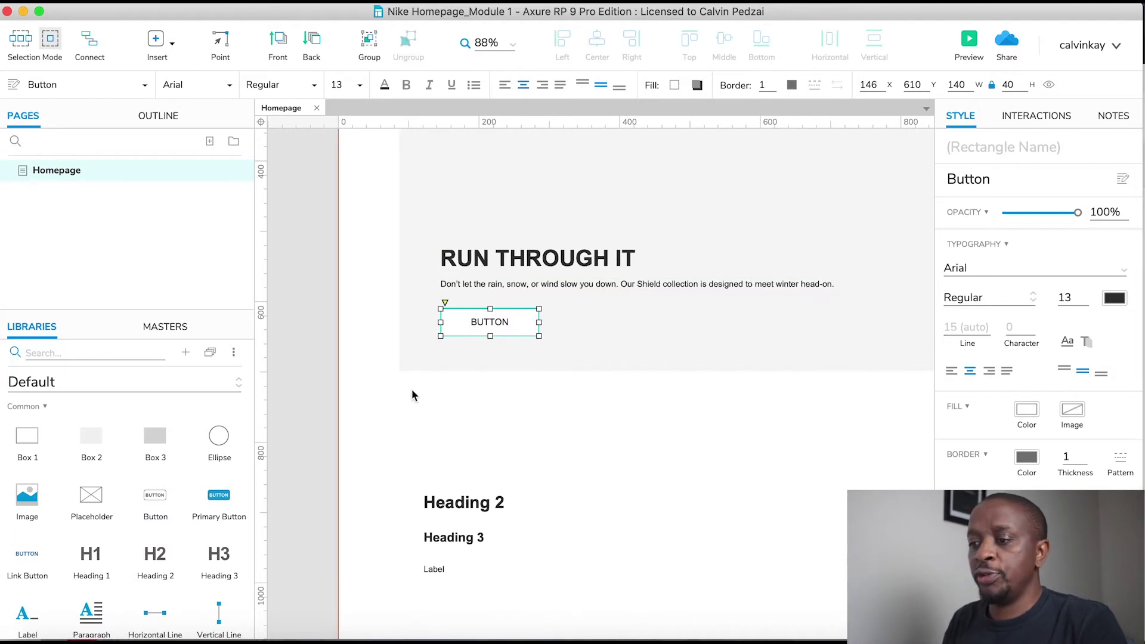
pyautogui.press('super+Tab')
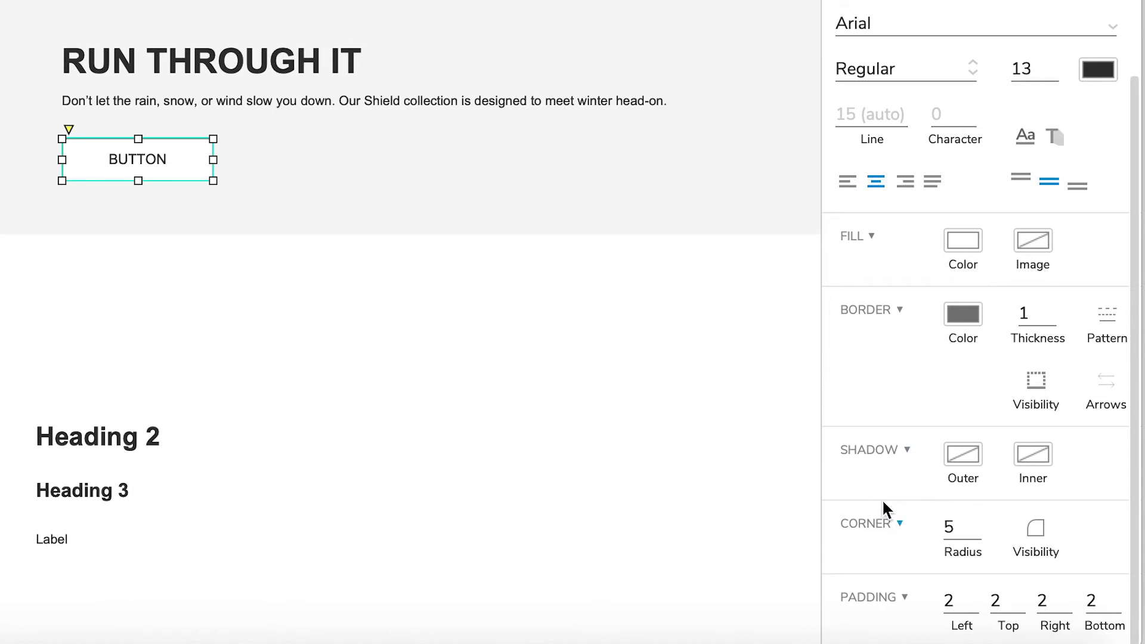
# - Style the button with corner radius 30, black fill, no border and white text
pyautogui.click(958, 536)
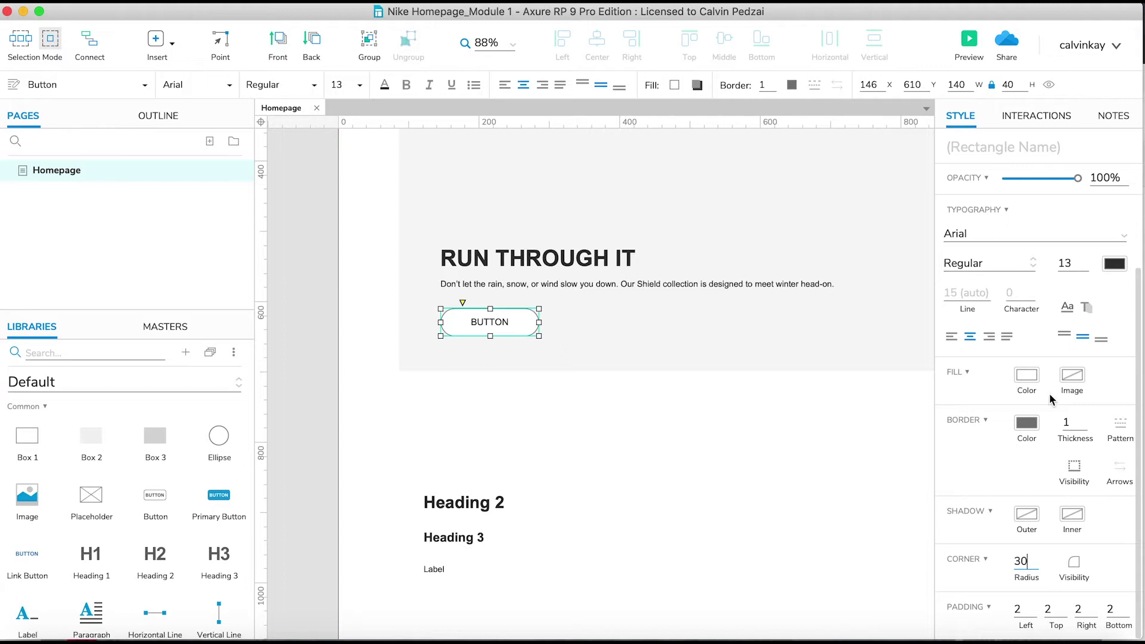
pyautogui.click(1028, 375)
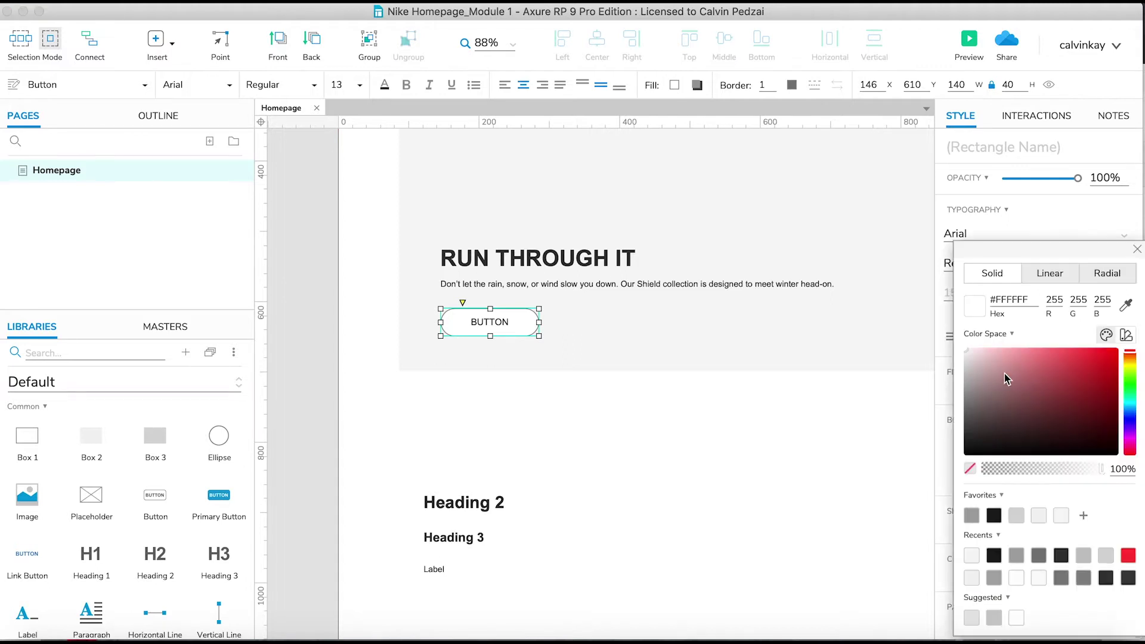
pyautogui.moveTo(996, 373); pyautogui.dragTo(943, 491)
pyautogui.click(1136, 250)
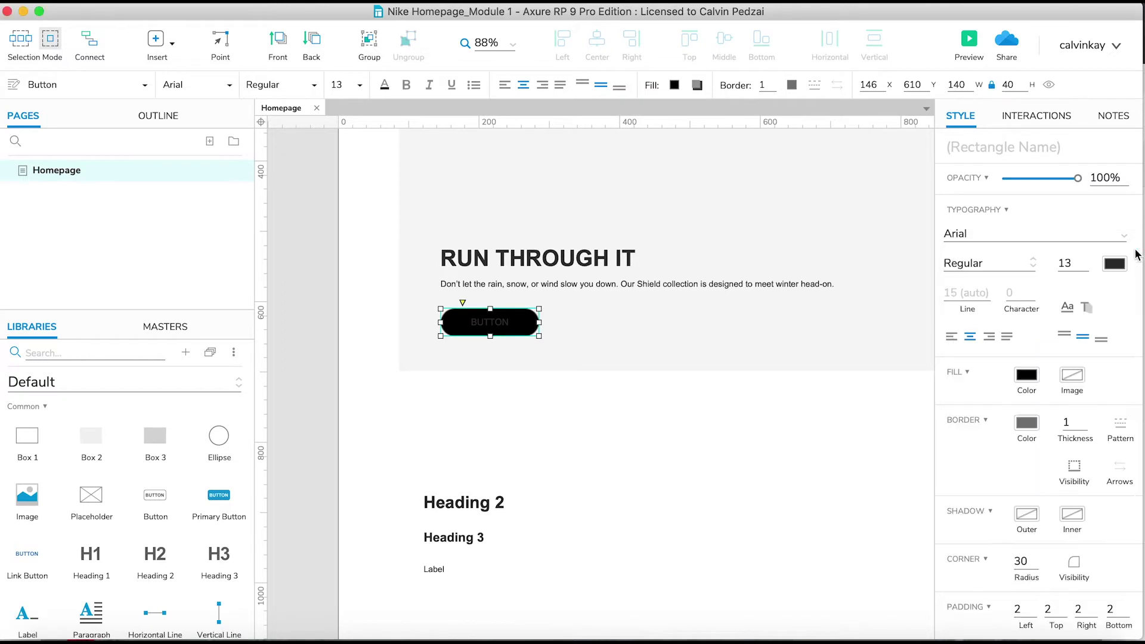
pyautogui.click(1028, 423)
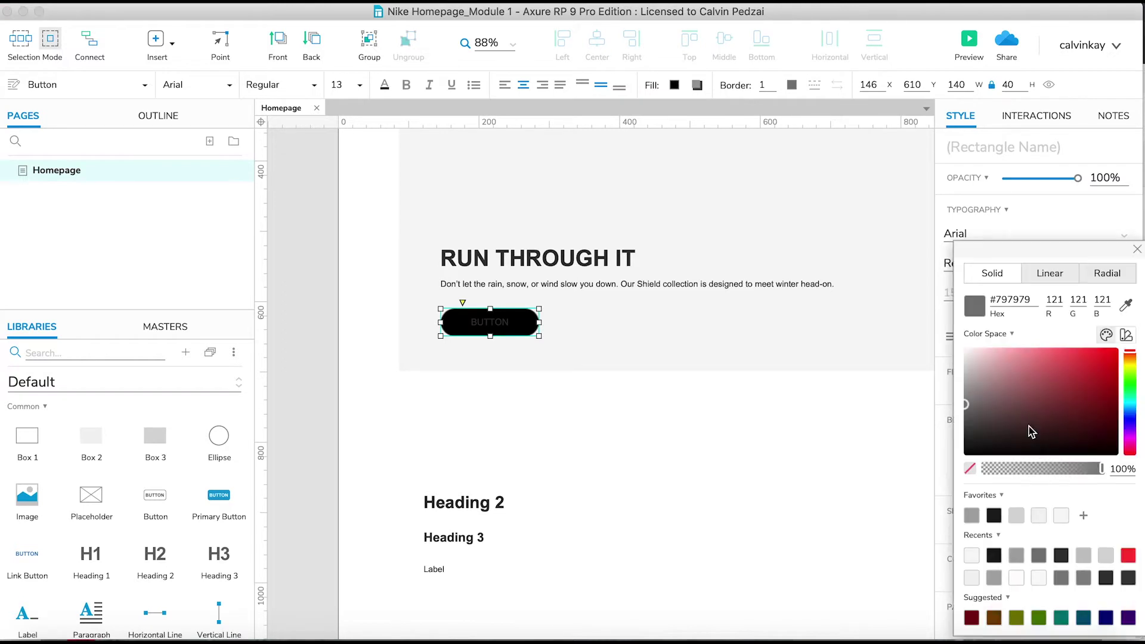
pyautogui.click(971, 470)
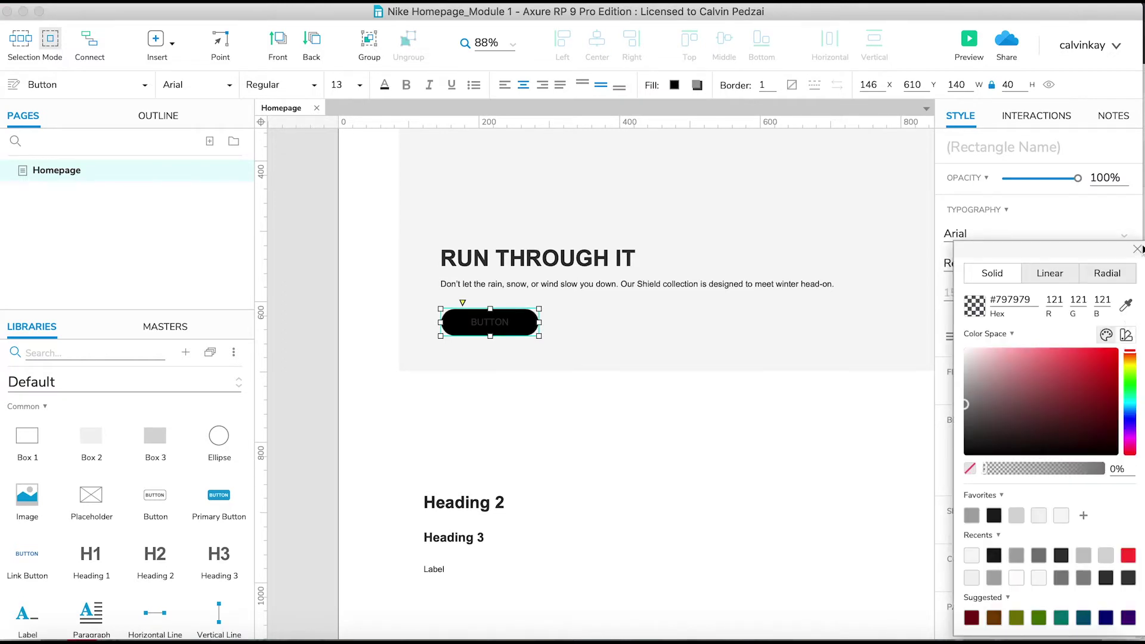
pyautogui.click(1136, 251)
pyautogui.click(1113, 263)
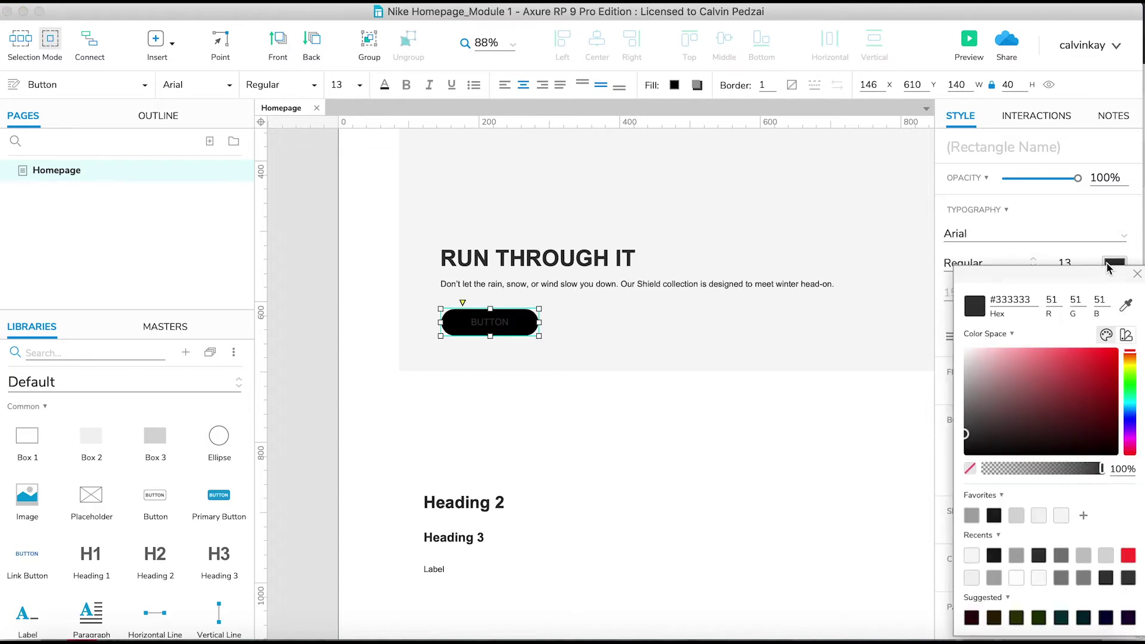
pyautogui.click(969, 351)
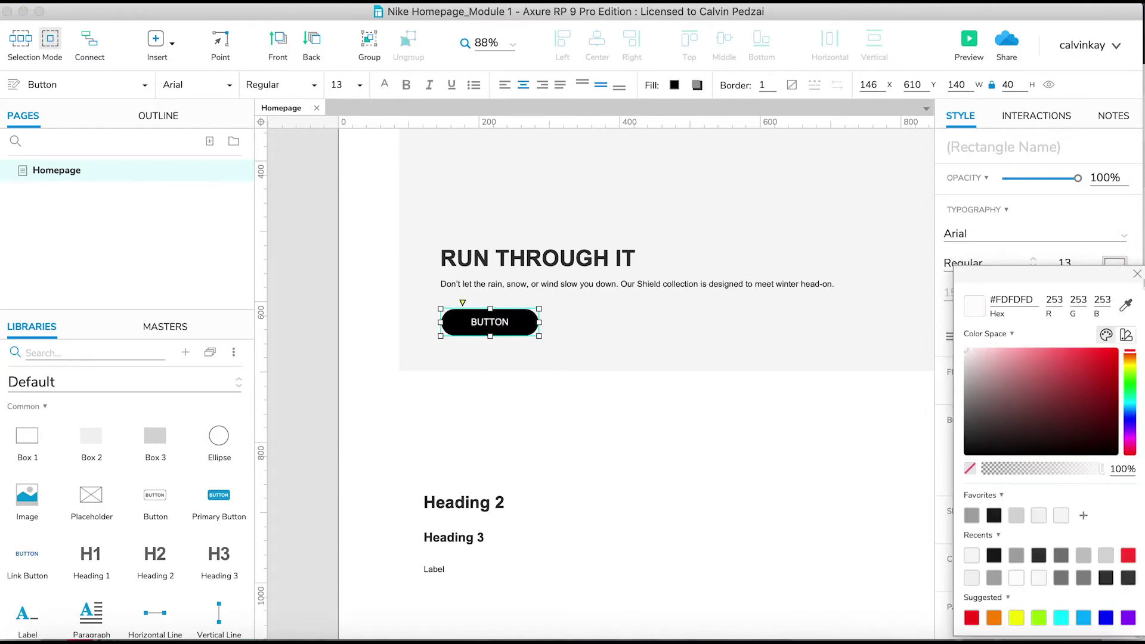
pyautogui.click(1137, 275)
# - Change the hero button's label to SHOP
pyautogui.scroll(3, 486, 422)
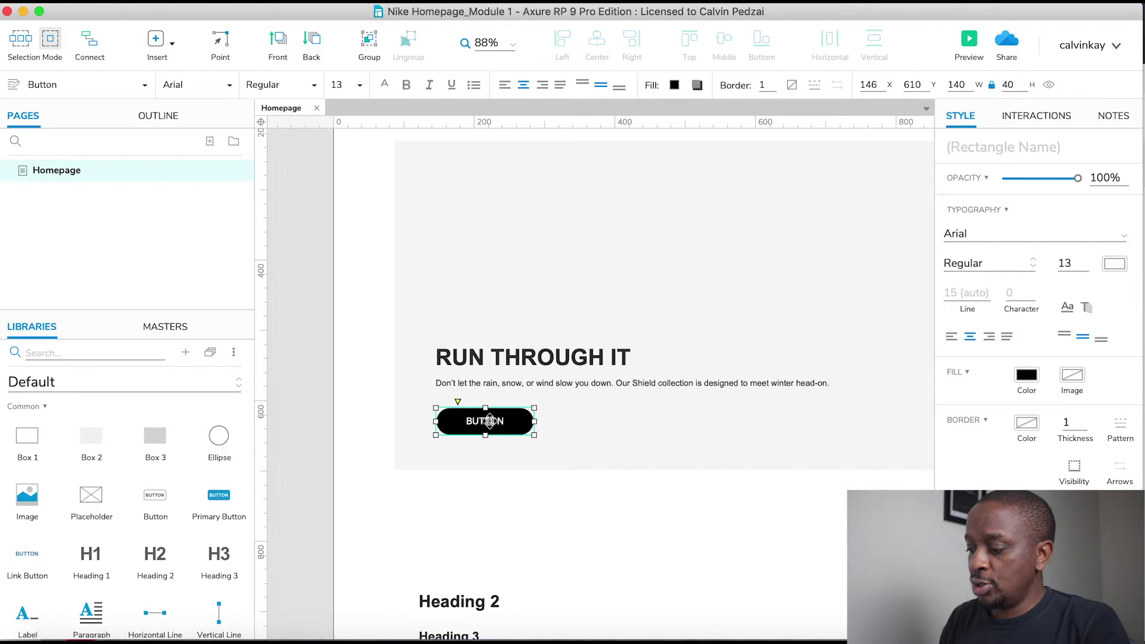
pyautogui.doubleClick(489, 422)
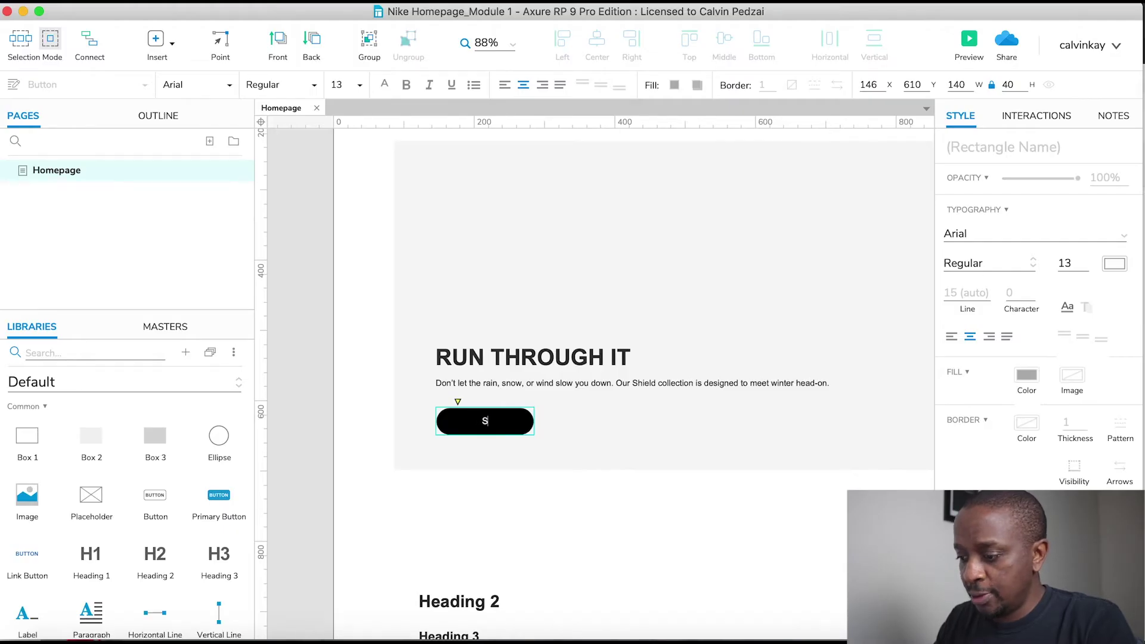
pyautogui.write('SHOP')
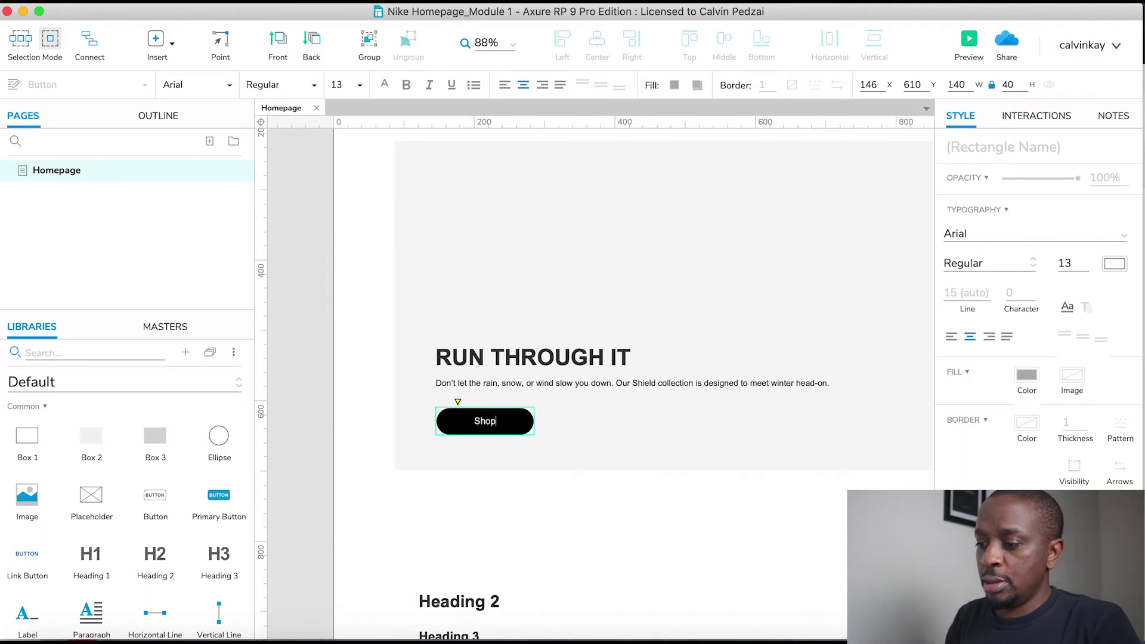
# - Delete the leftover Heading 2, Heading 3 and Label widgets and add guides at the hero's sides
pyautogui.scroll(-5, 396, 480)
pyautogui.moveTo(324, 514); pyautogui.dragTo(499, 613)
pyautogui.press('Delete')
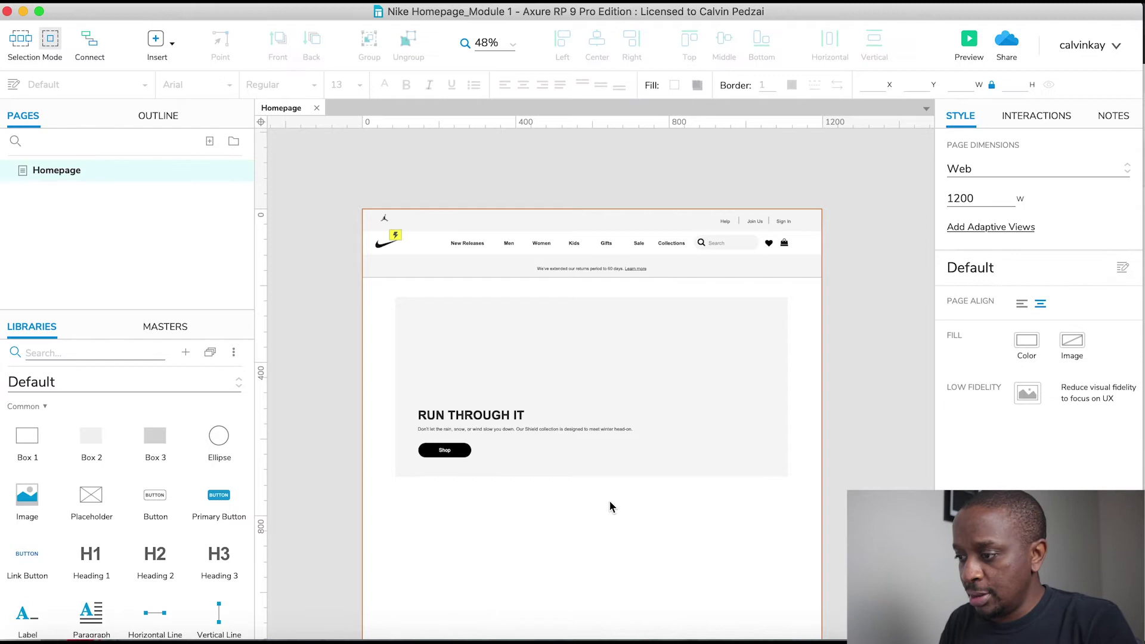
pyautogui.scroll(-3, 609, 500)
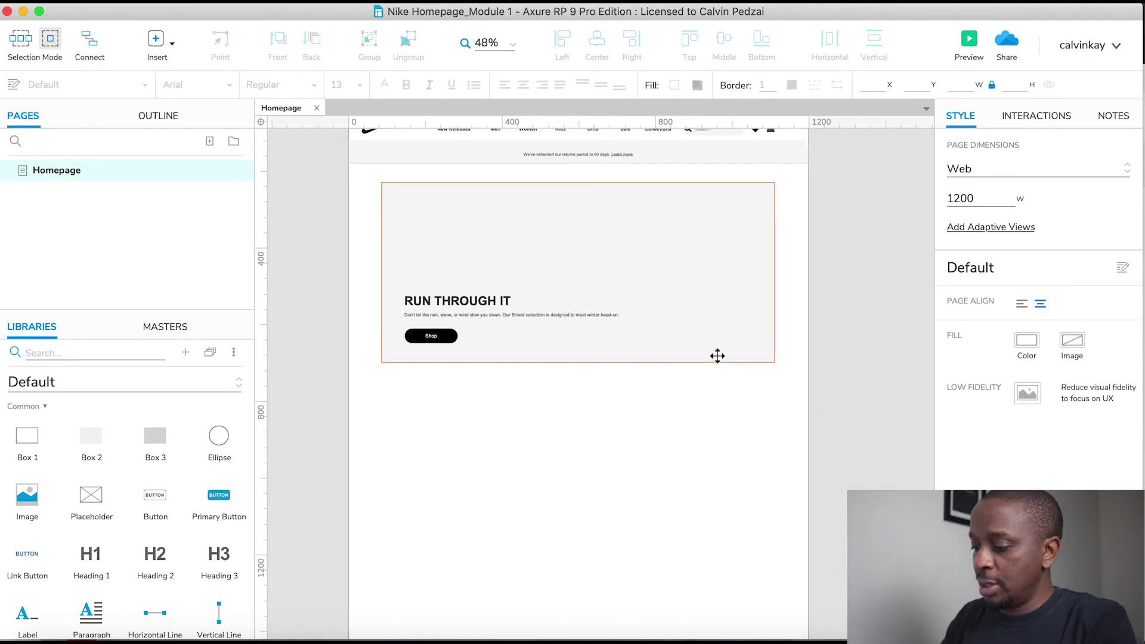
pyautogui.moveTo(717, 356); pyautogui.dragTo(717, 356)
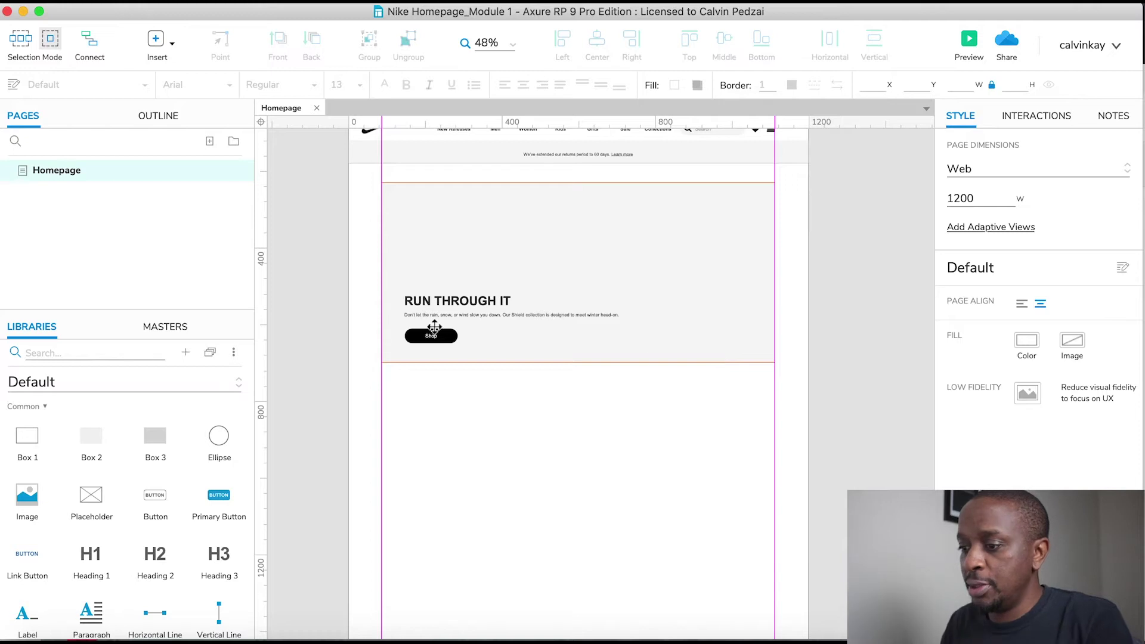
pyautogui.press('super+Tab')
pyautogui.scroll(-10, 294, 341)
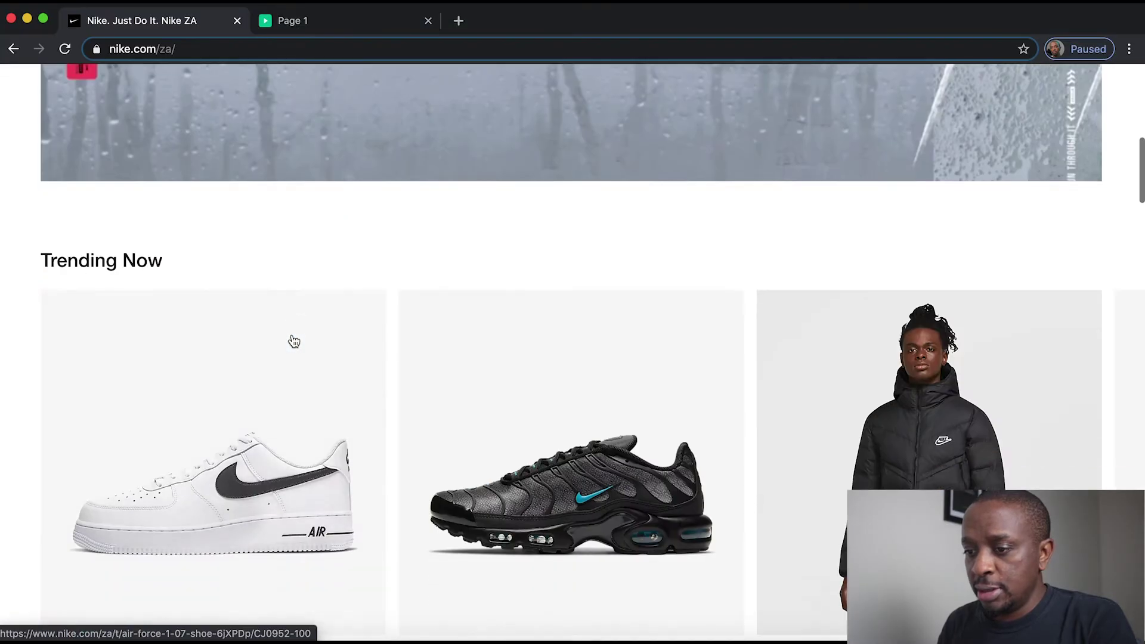
pyautogui.scroll(-4, 294, 341)
pyautogui.scroll(2, 294, 341)
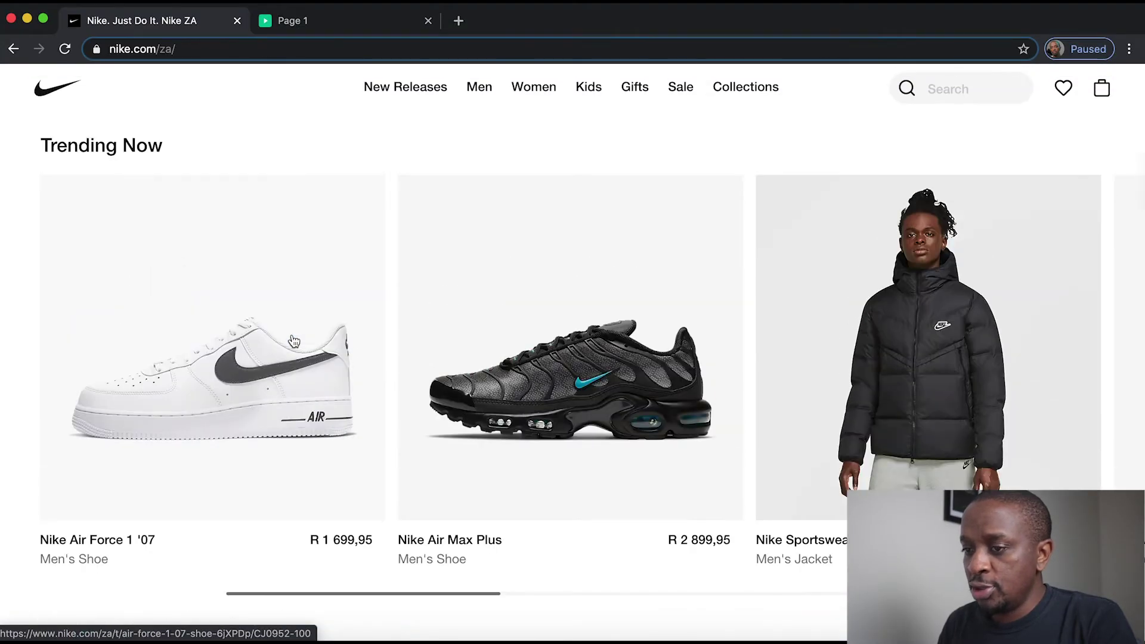
pyautogui.scroll(1, 293, 341)
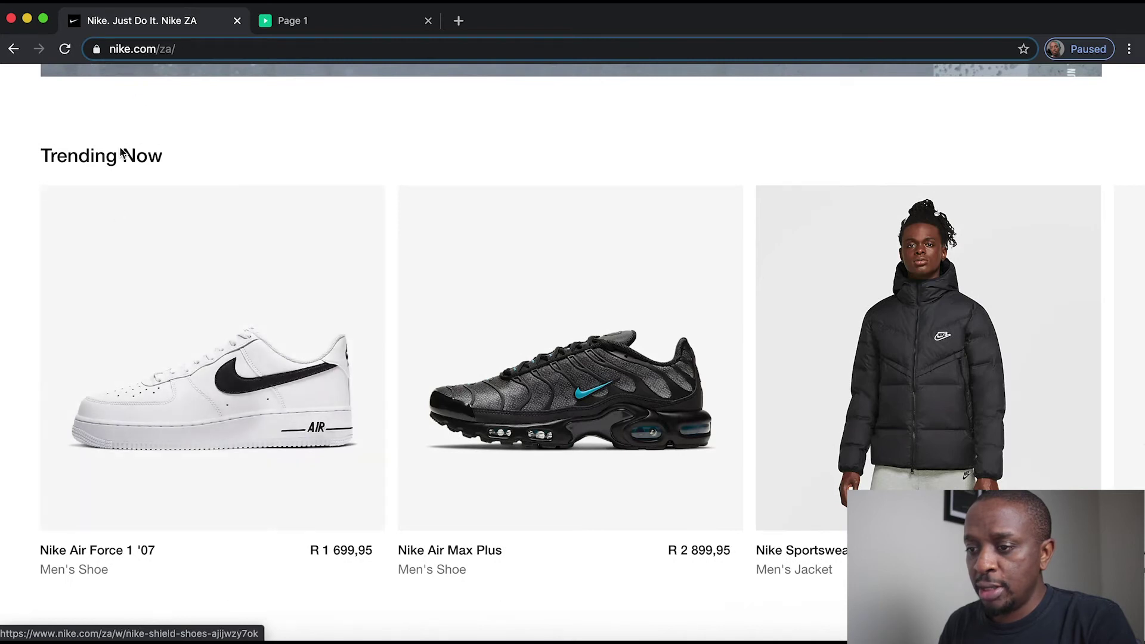
pyautogui.press('super+Tab')
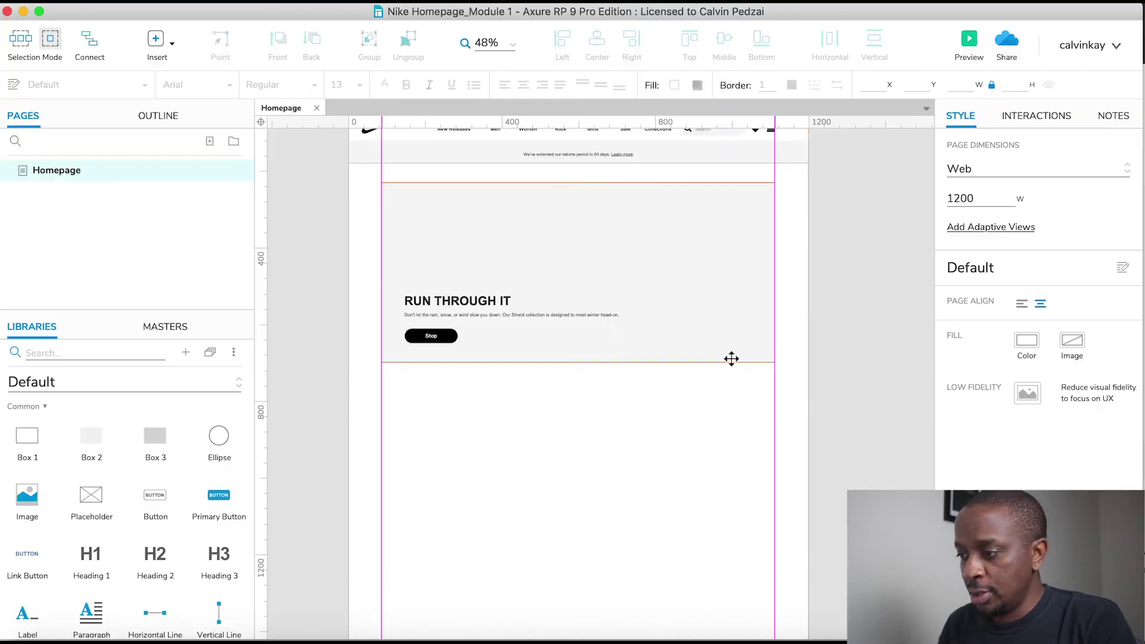
# - Duplicate the hero box below it and shrink the copy to a card-sized box
pyautogui.click(708, 287)
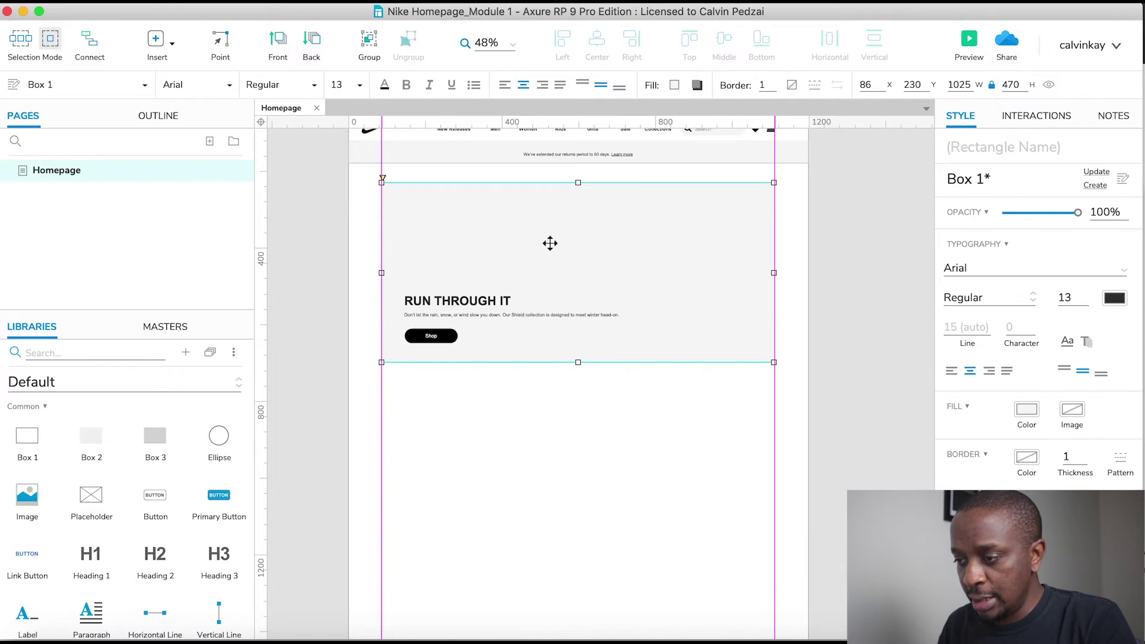
pyautogui.moveTo(549, 244); pyautogui.dragTo(549, 459)
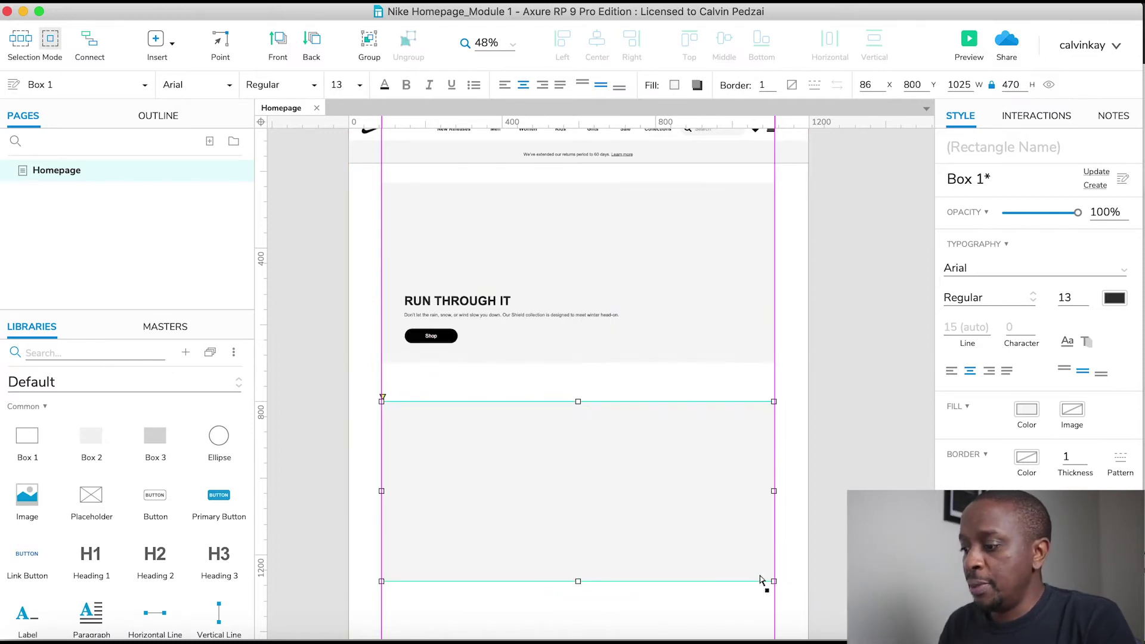
pyautogui.moveTo(773, 581); pyautogui.dragTo(524, 524)
pyautogui.press('super+Tab')
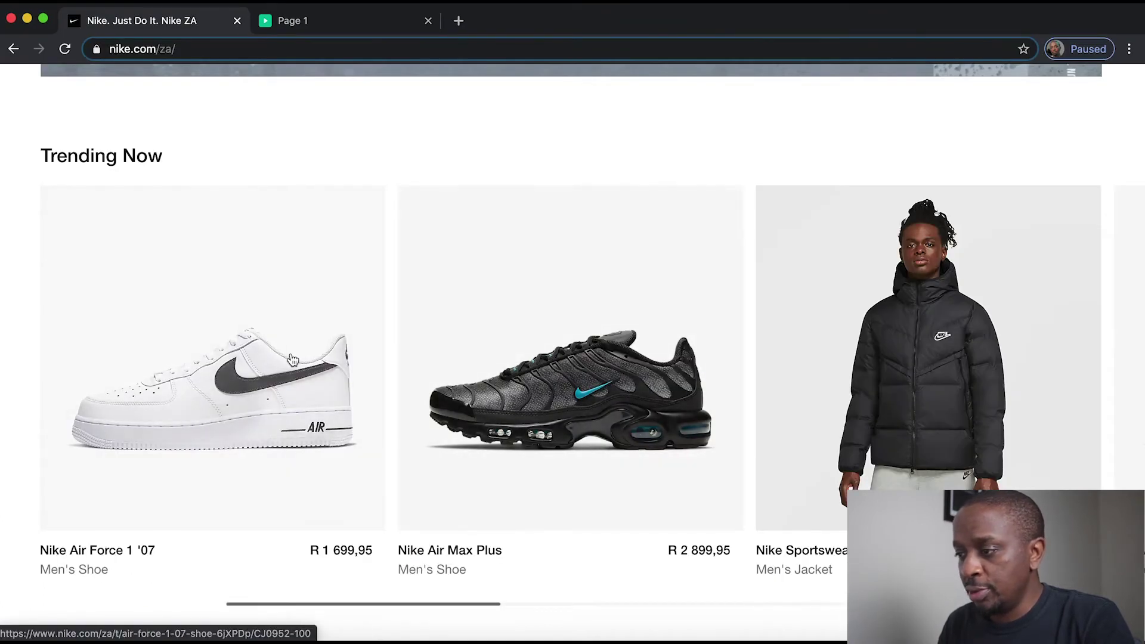
pyautogui.press('super+Tab')
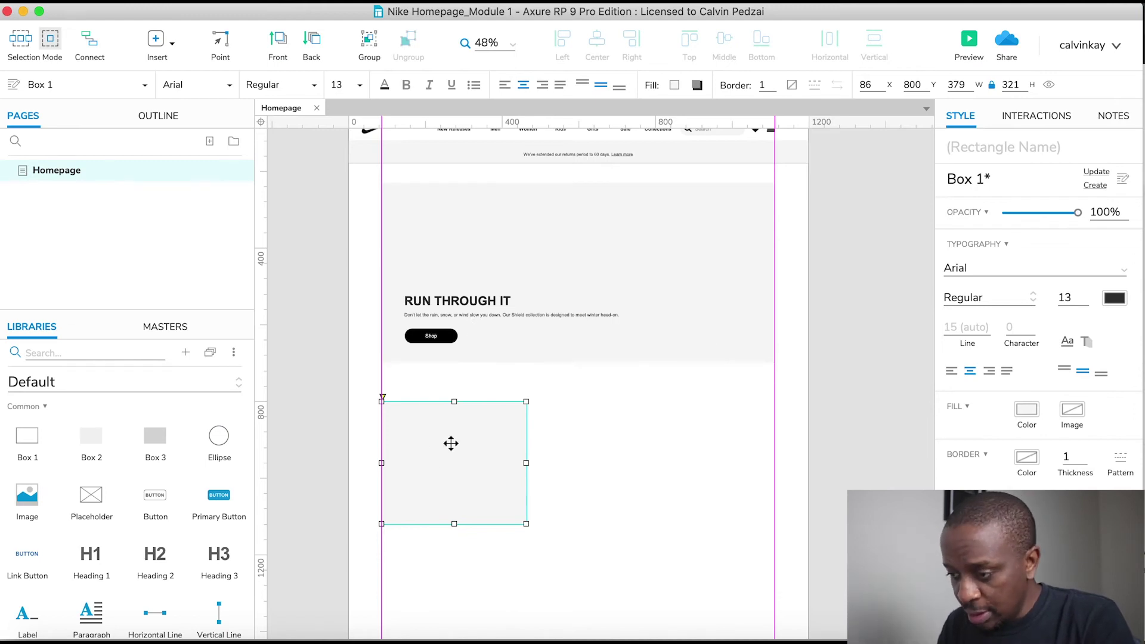
# - Make a row of three cards, fit them between the guides and distribute them horizontally
pyautogui.moveTo(450, 443); pyautogui.dragTo(751, 441)
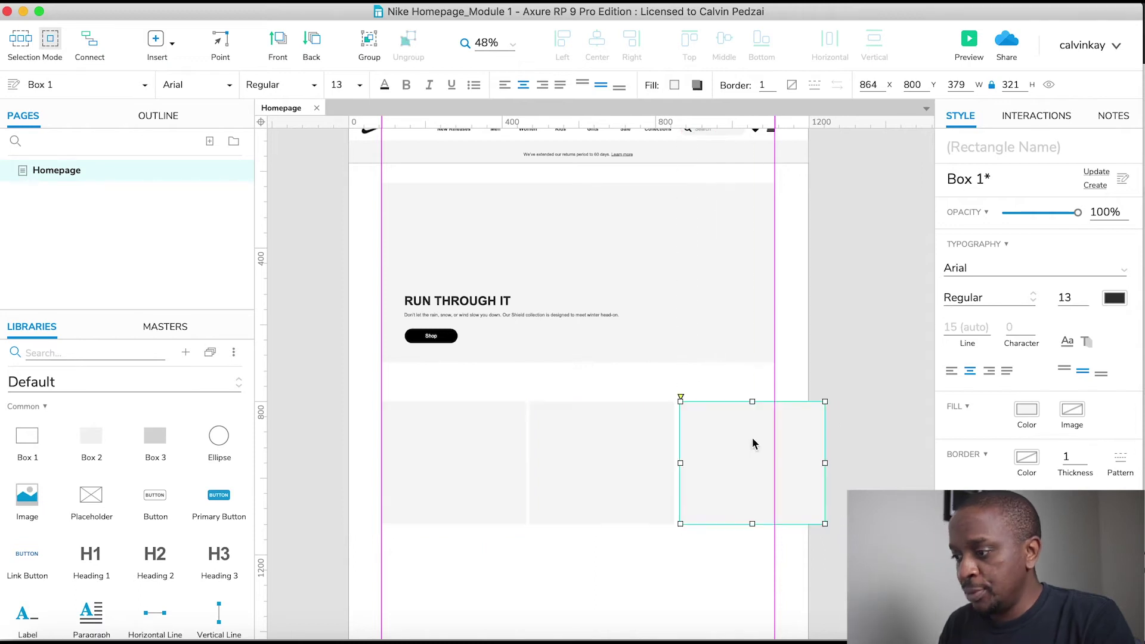
pyautogui.keyDown('shift'); pyautogui.click(612, 465); pyautogui.keyUp('shift')
pyautogui.keyDown('shift'); pyautogui.click(457, 455); pyautogui.keyUp('shift')
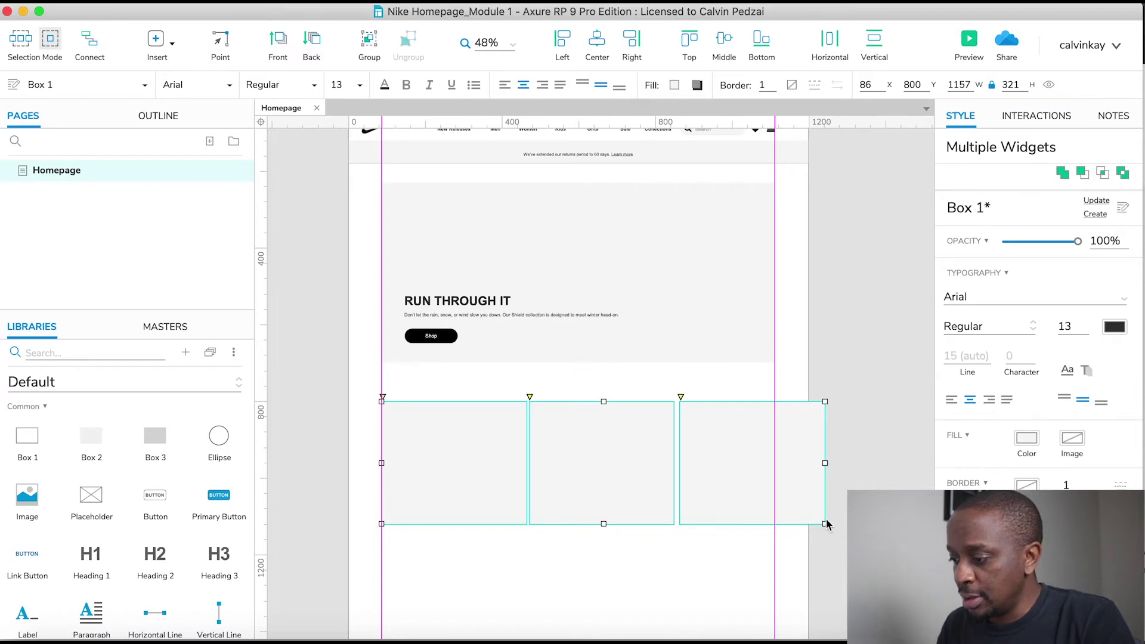
pyautogui.moveTo(824, 523); pyautogui.dragTo(772, 526)
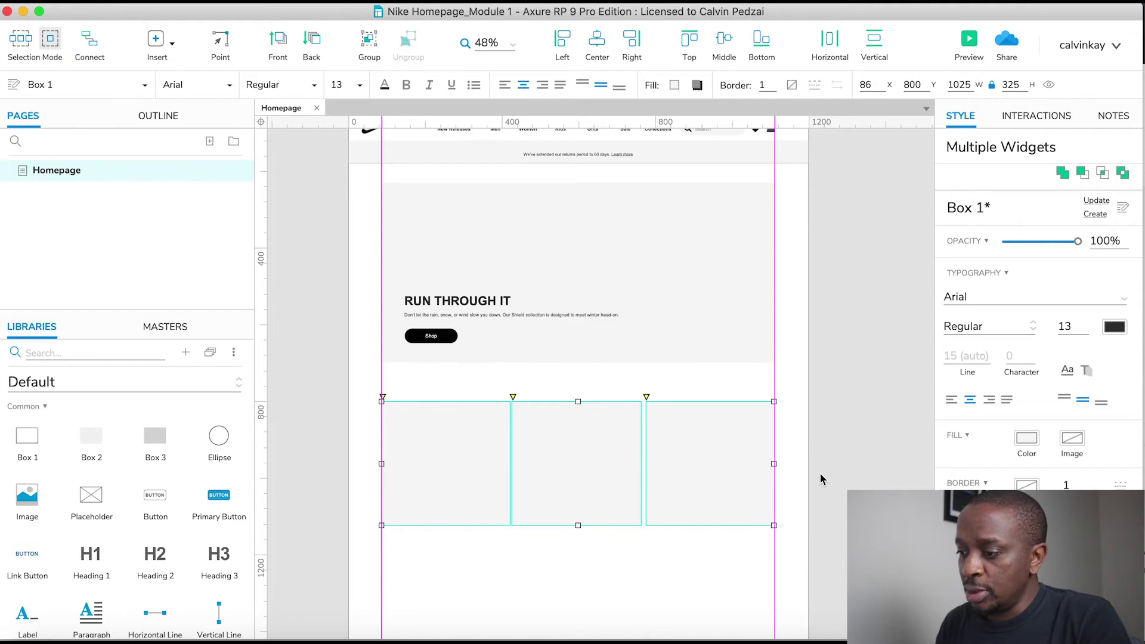
pyautogui.click(830, 47)
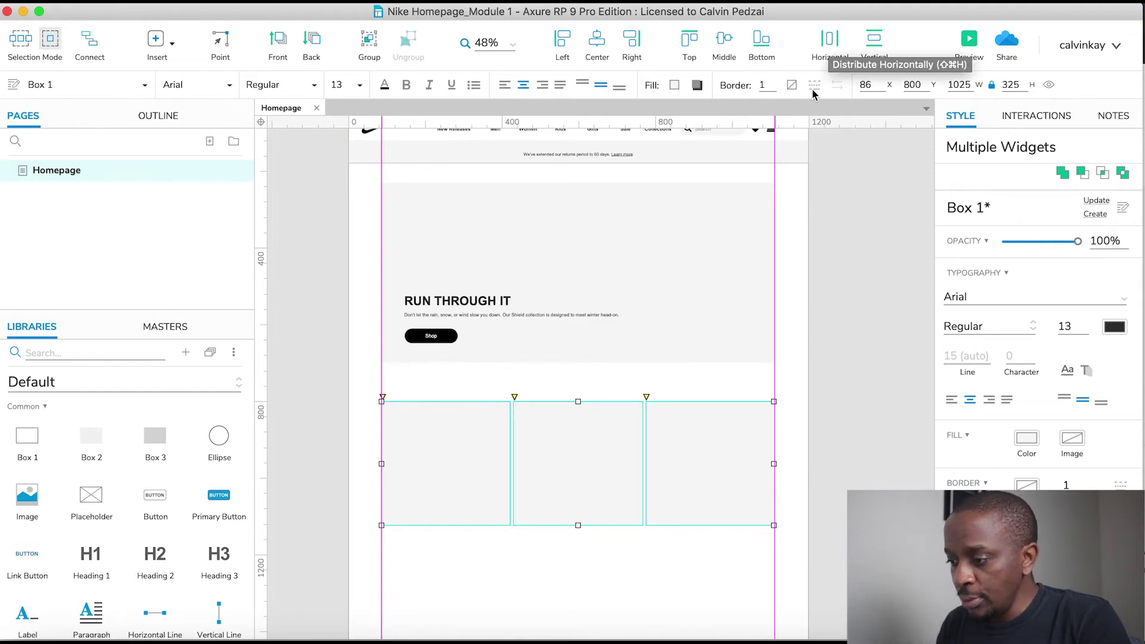
# - Duplicate the third card to add a fourth box extending past the right guide
pyautogui.click(823, 468)
pyautogui.click(696, 466)
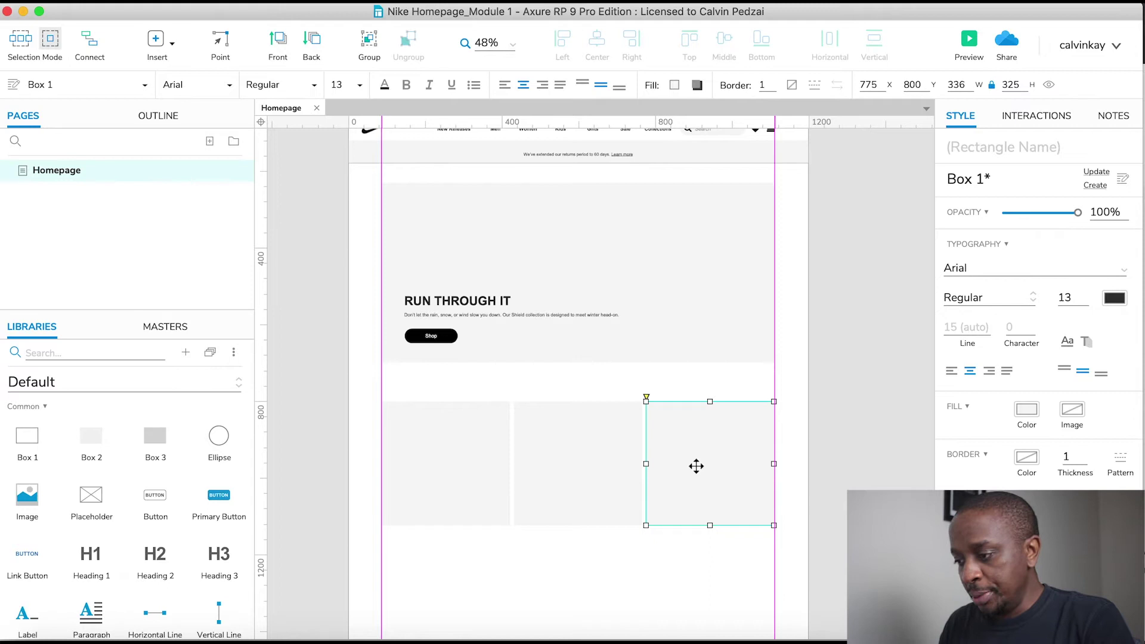
pyautogui.moveTo(696, 466); pyautogui.dragTo(828, 462)
pyautogui.click(859, 284)
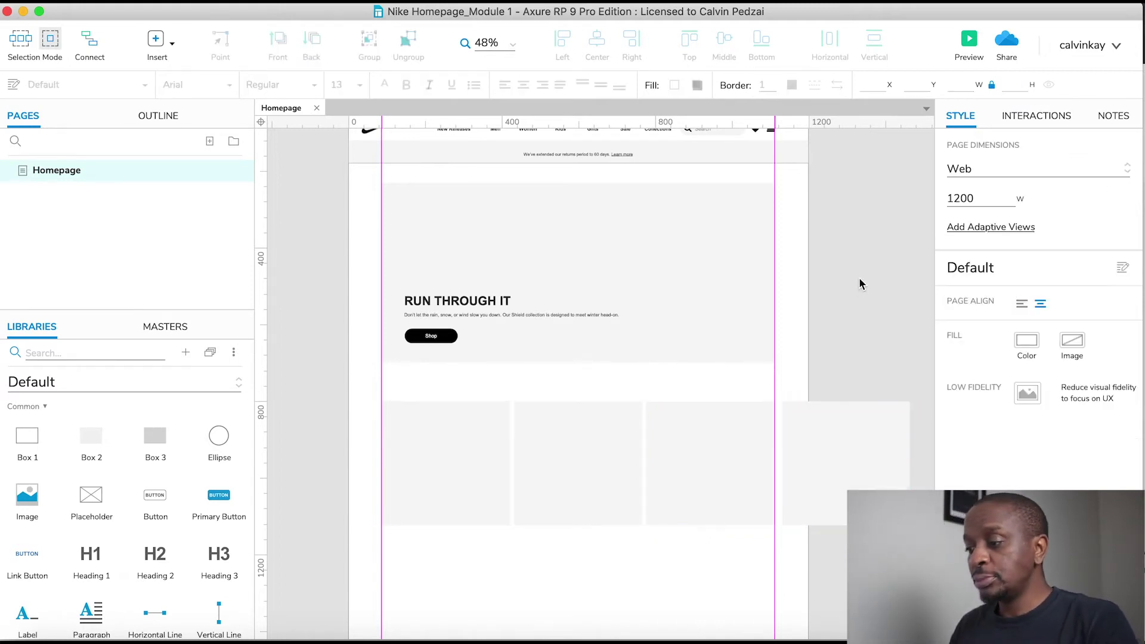
pyautogui.scroll(-3, 871, 277)
pyautogui.scroll(3, 503, 395)
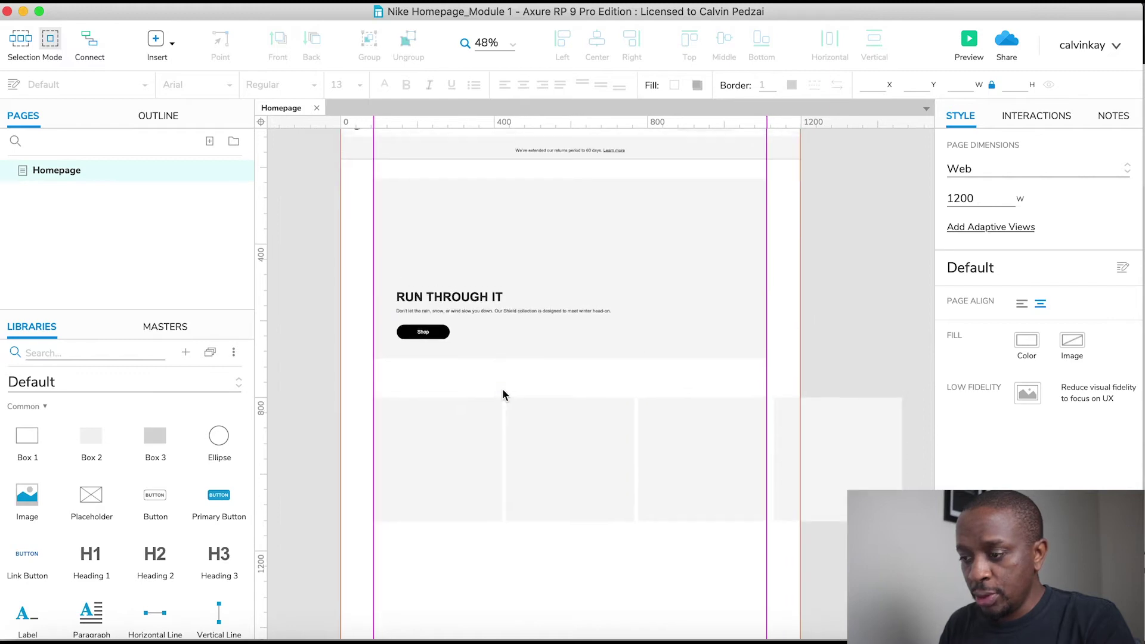
# - Place a Heading 3 above the card row and set its text to 'Trending Now'
pyautogui.press('super+Tab')
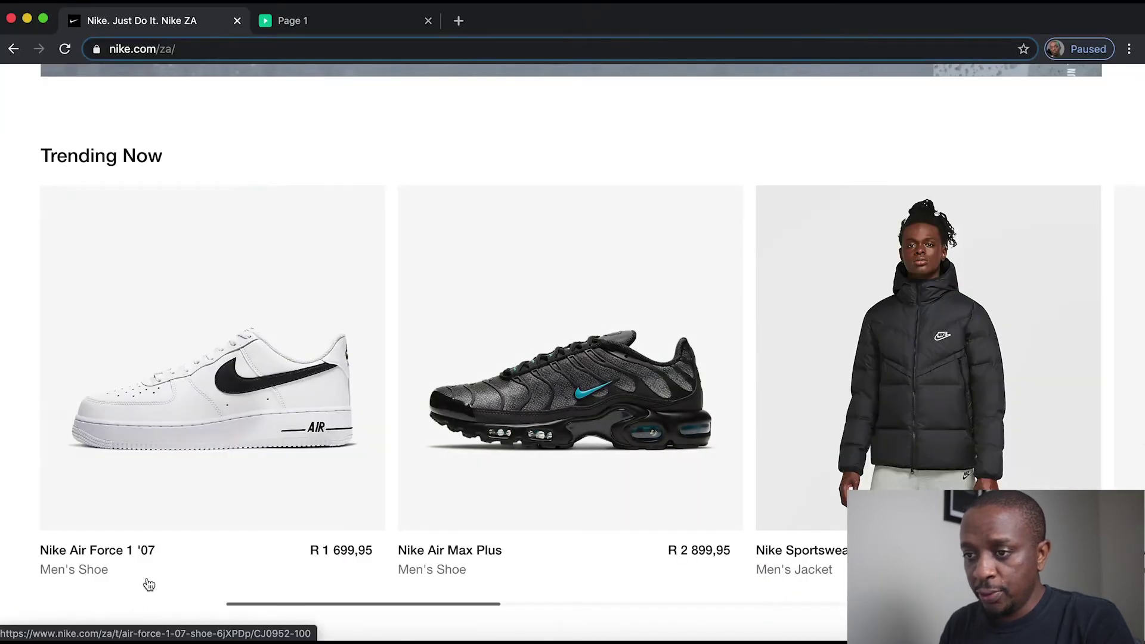
pyautogui.press('super+Tab')
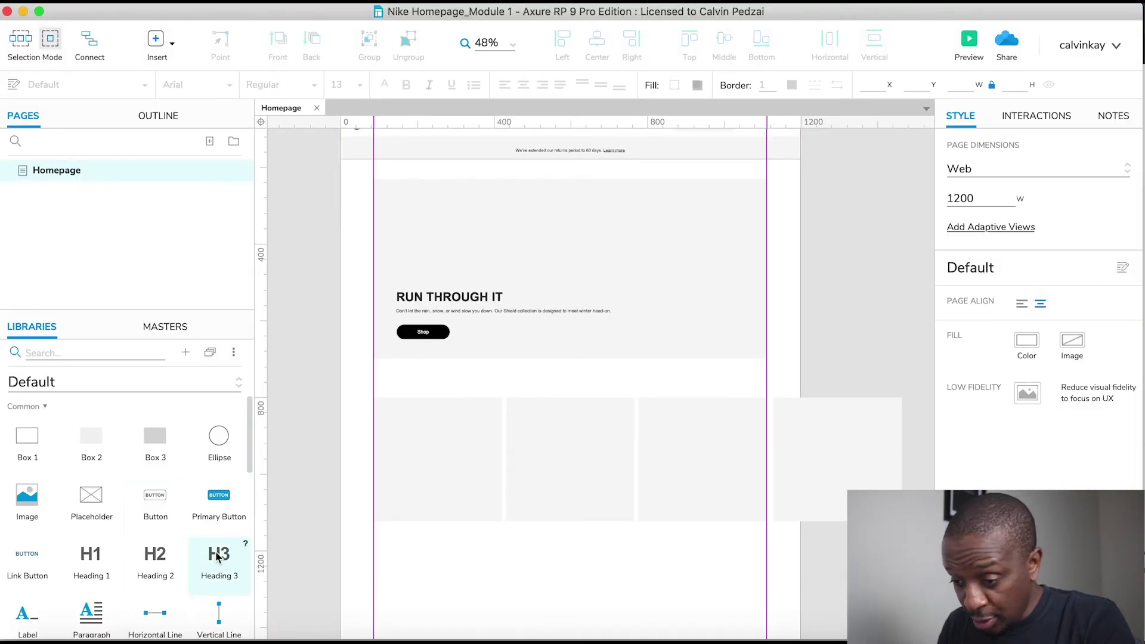
pyautogui.moveTo(217, 556); pyautogui.dragTo(376, 382)
pyautogui.doubleClick(377, 385)
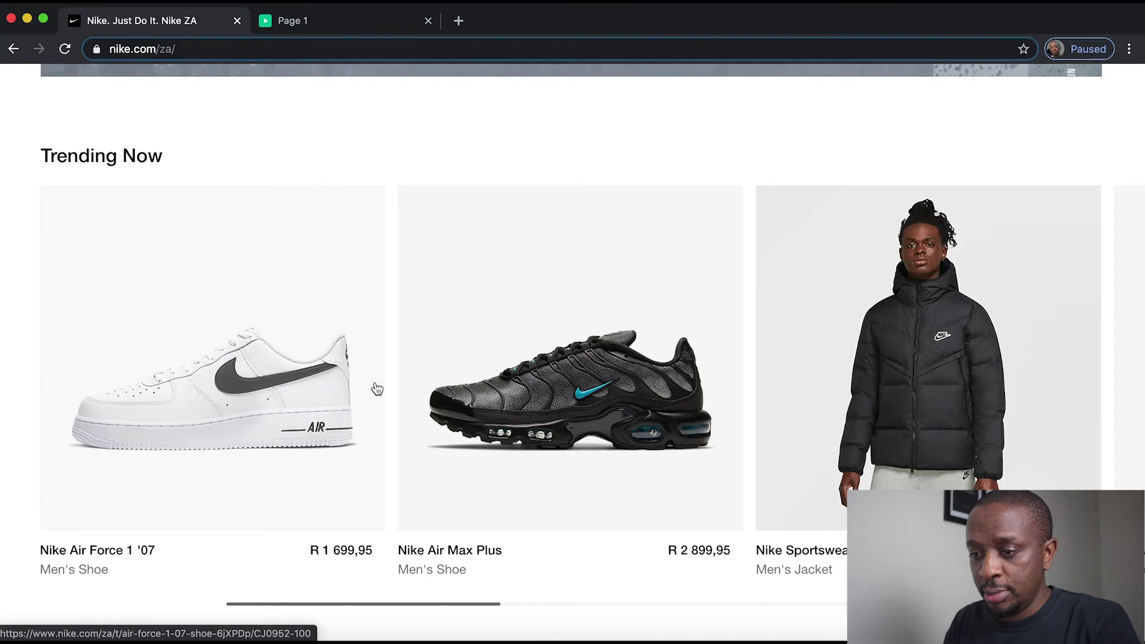
pyautogui.scroll(4, 368, 286)
pyautogui.press('super+Tab')
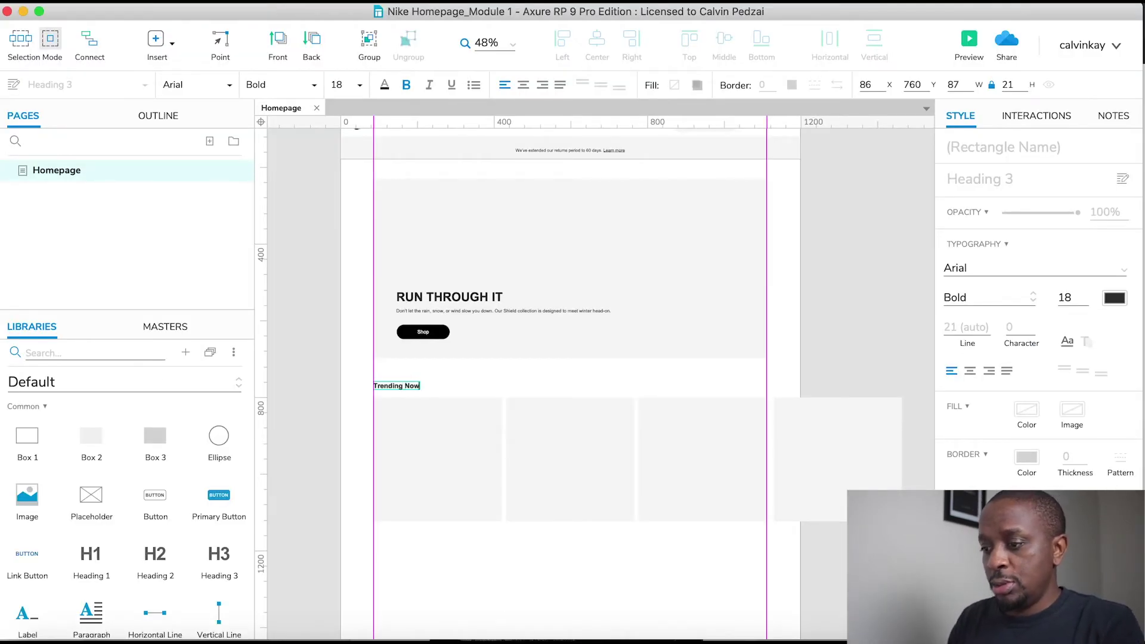
pyautogui.click(871, 316)
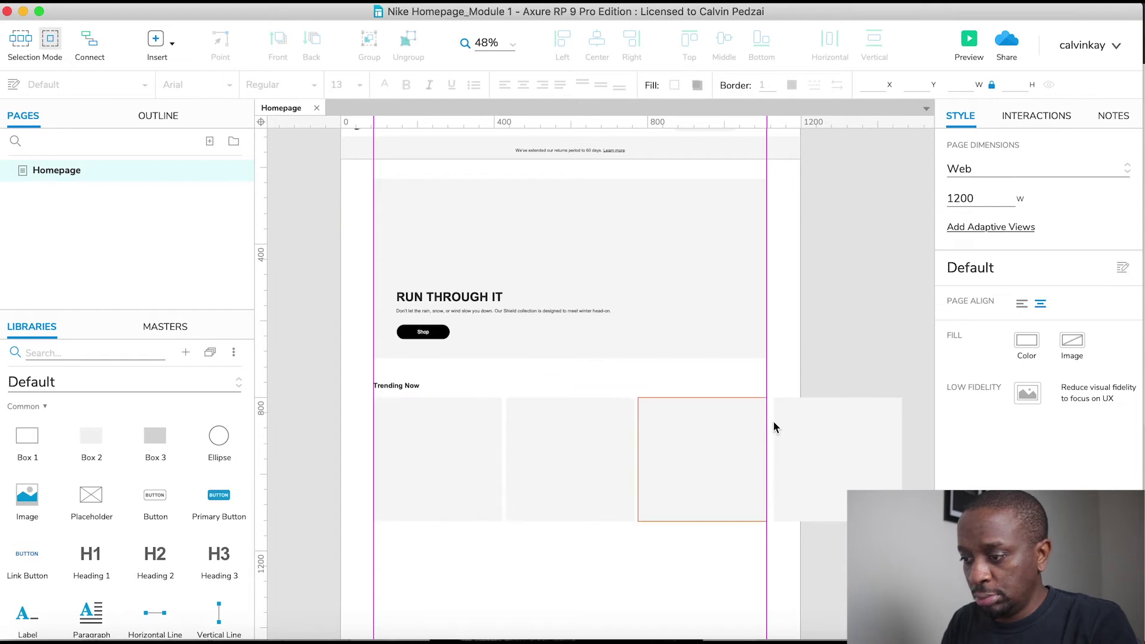
# - Select the first card box and compare it with Nike's product row
pyautogui.scroll(-4, 775, 427)
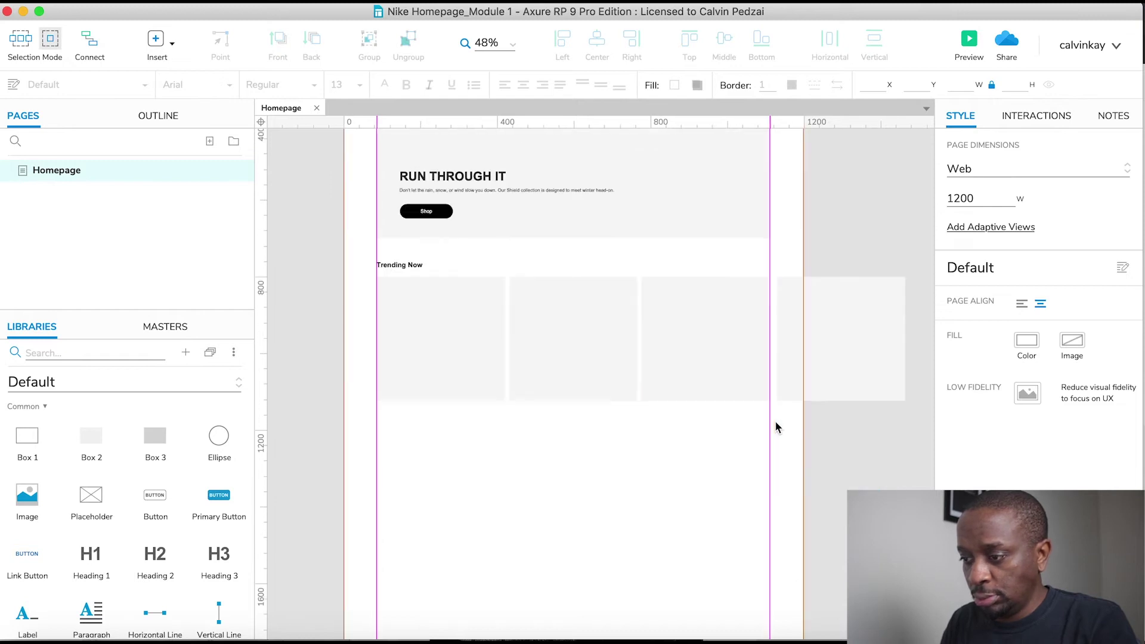
pyautogui.click(430, 379)
pyautogui.press('super+Tab')
pyautogui.scroll(-5, 315, 429)
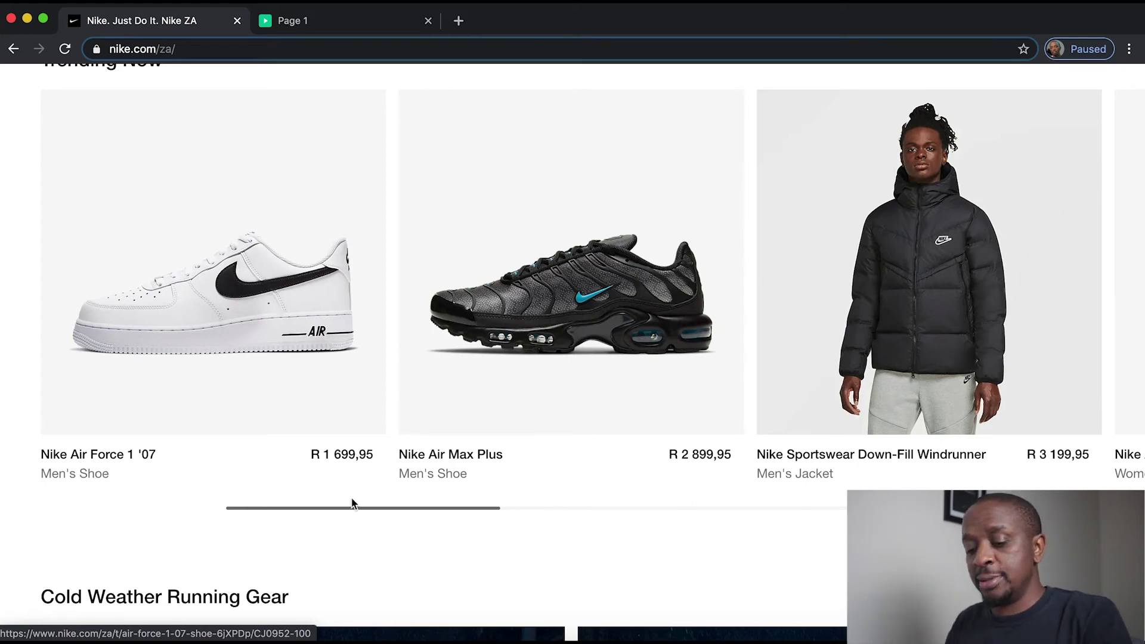
pyautogui.press('super+Tab')
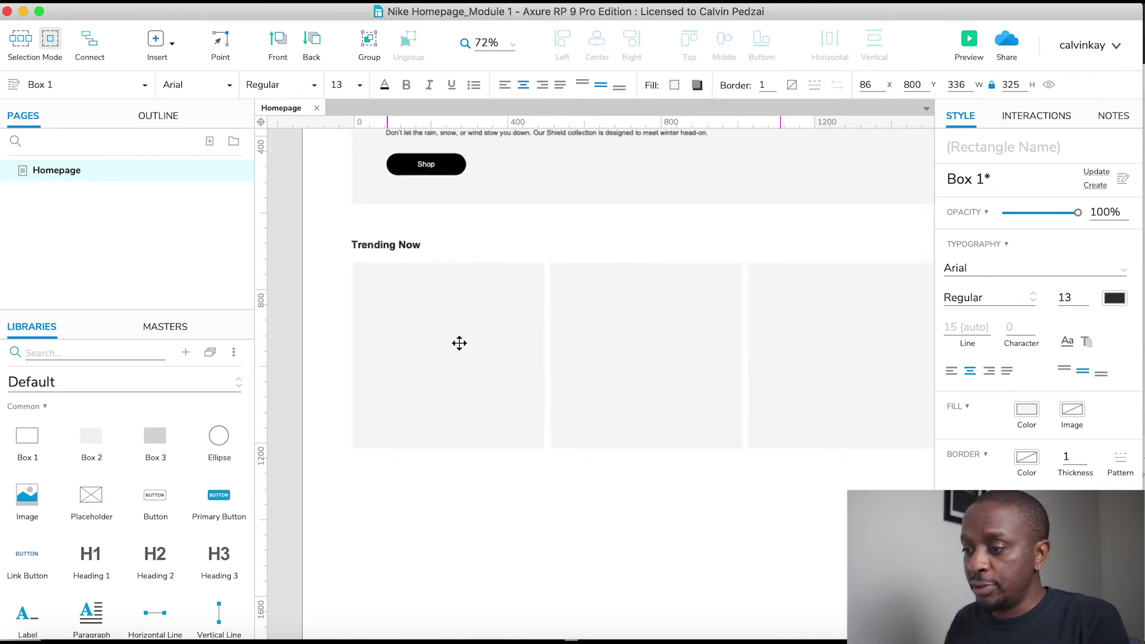
pyautogui.scroll(5, 459, 343)
pyautogui.scroll(1, 459, 343)
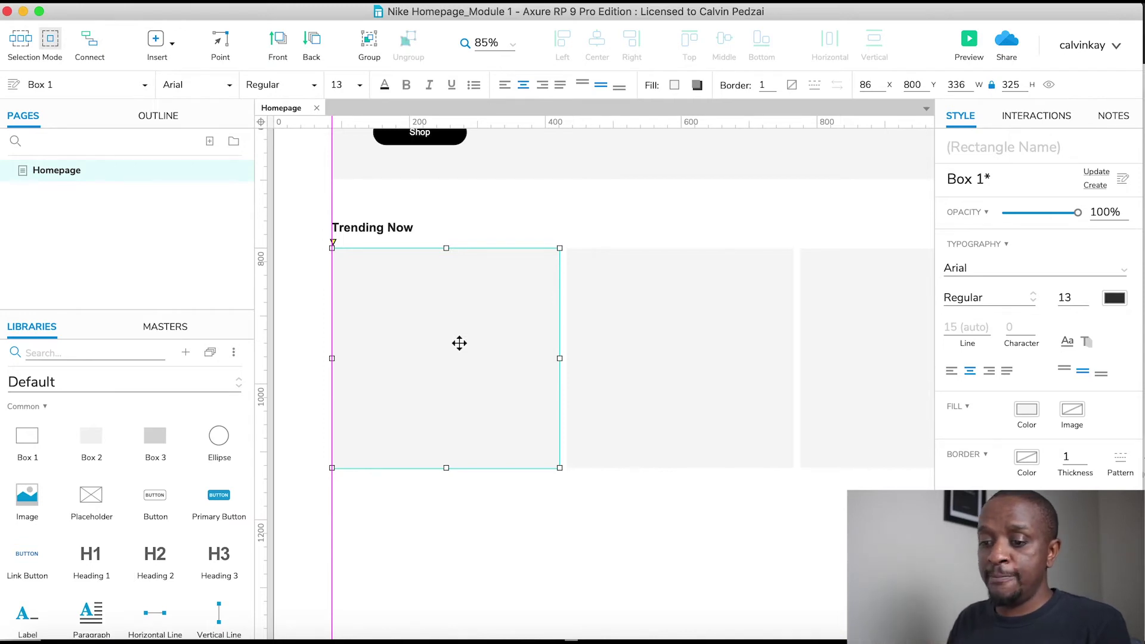
# - Place a Label under the first card and set its text to 'Product Title'
pyautogui.scroll(-3, 89, 495)
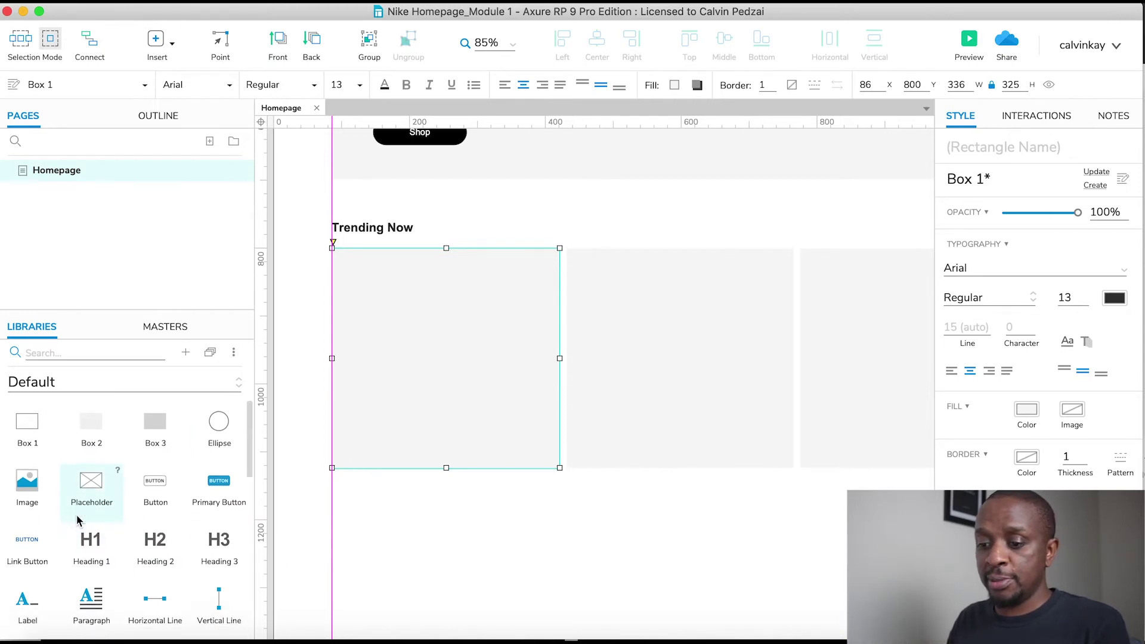
pyautogui.moveTo(27, 544); pyautogui.dragTo(333, 481)
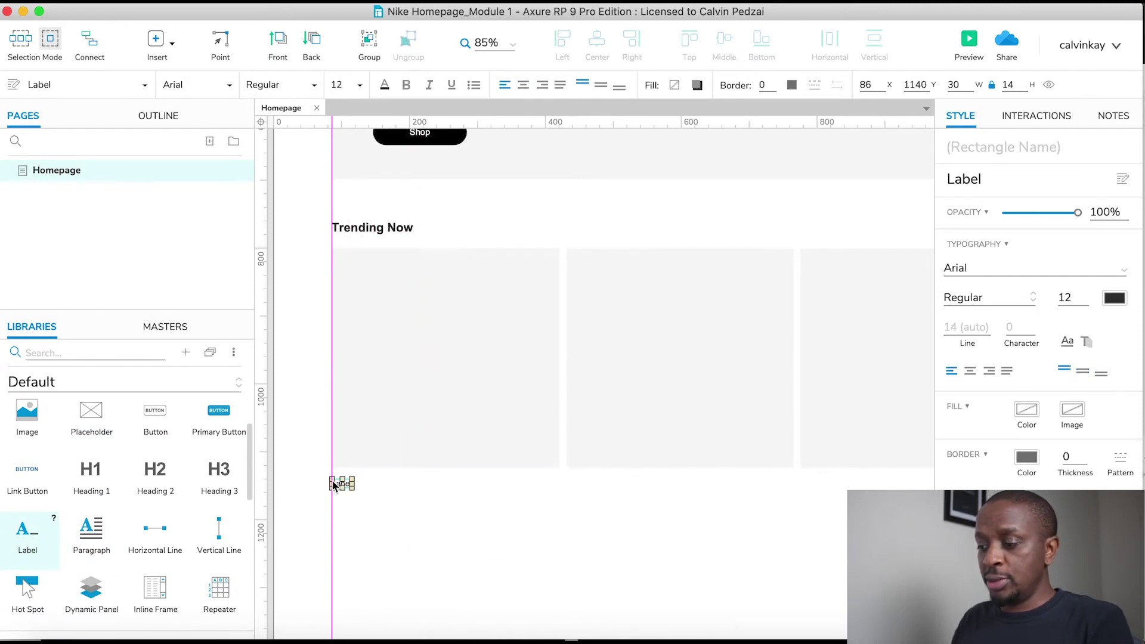
pyautogui.doubleClick(334, 483)
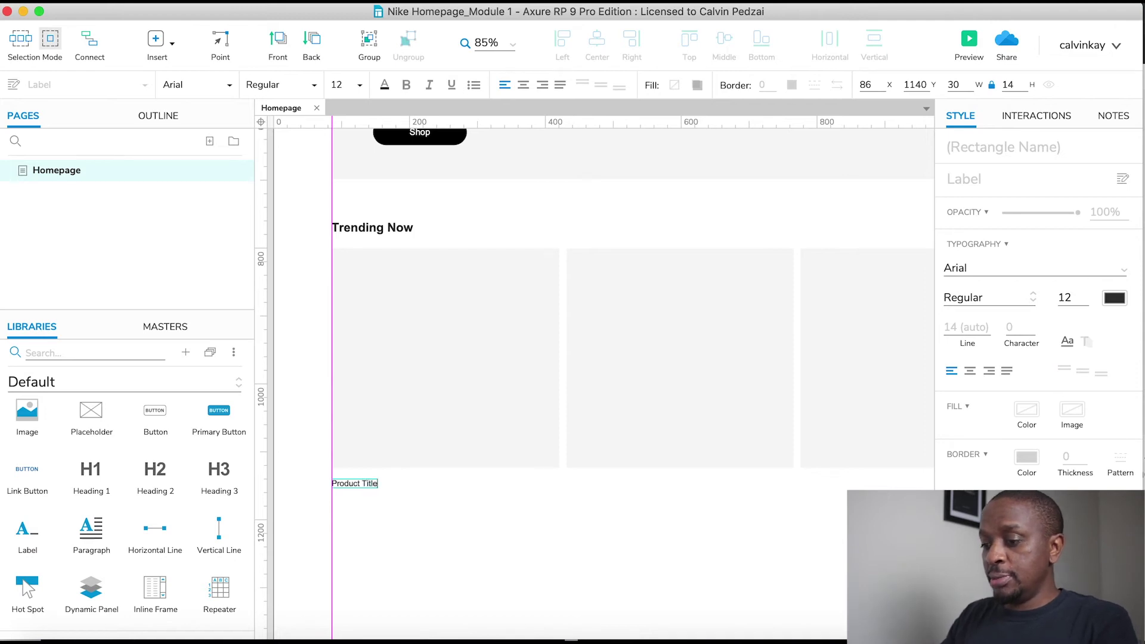
pyautogui.click(421, 513)
# - Duplicate the Product Title label just below it and rename the copy 'Category'
pyautogui.click(344, 483)
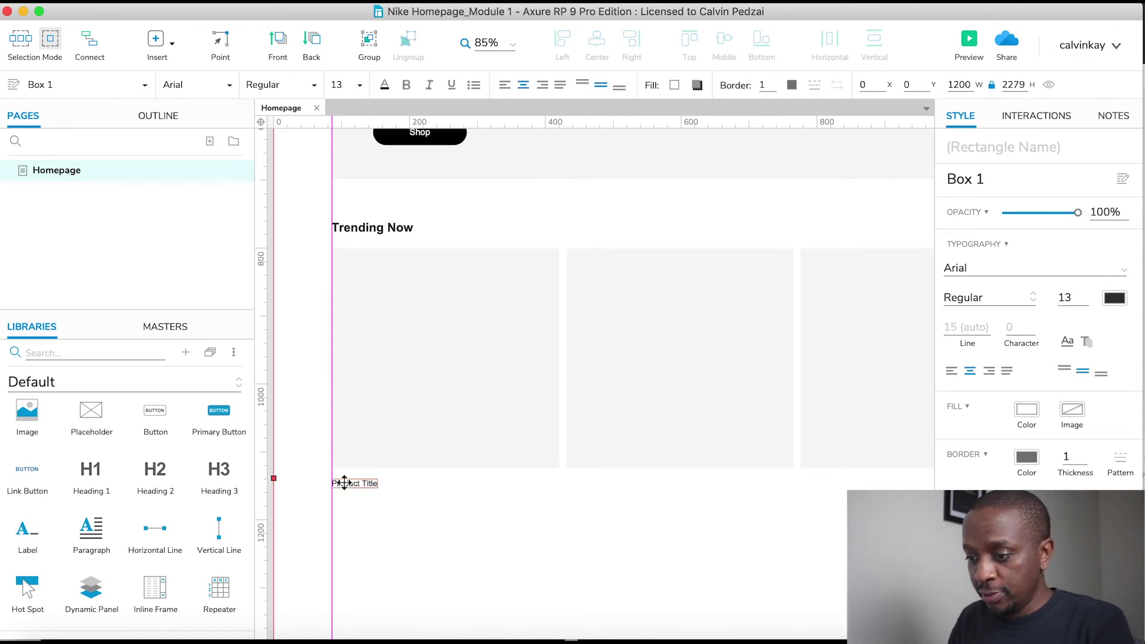
pyautogui.moveTo(344, 486)
pyautogui.mouseDown()
pyautogui.moveTo(350, 517)
pyautogui.moveTo(345, 505)
pyautogui.mouseUp()
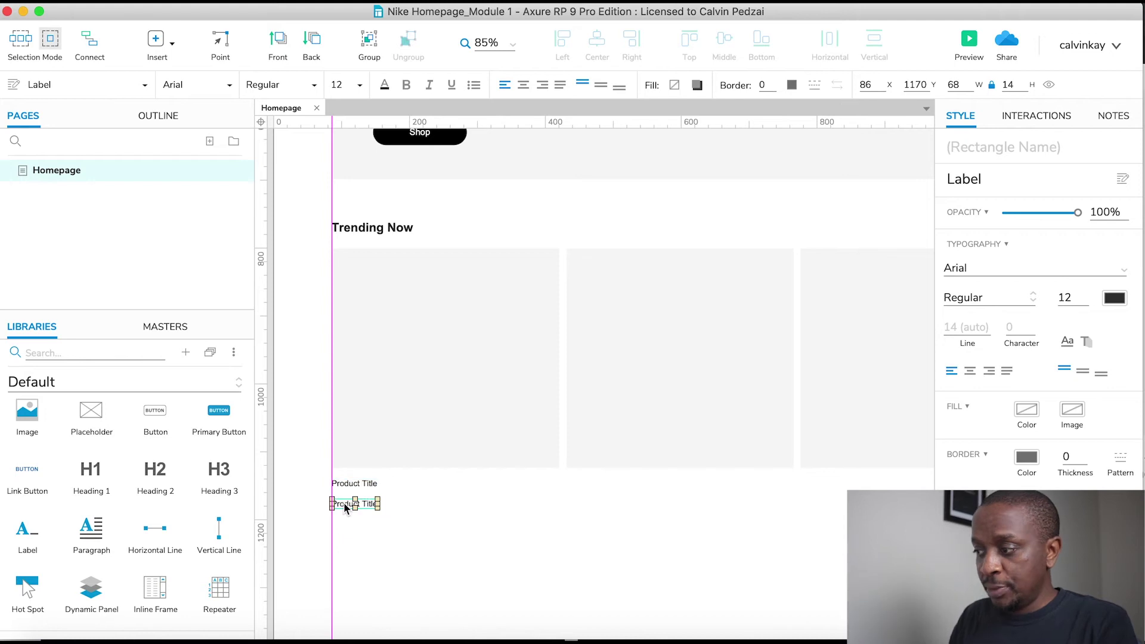
pyautogui.doubleClick(344, 505)
pyautogui.scroll(5, 344, 503)
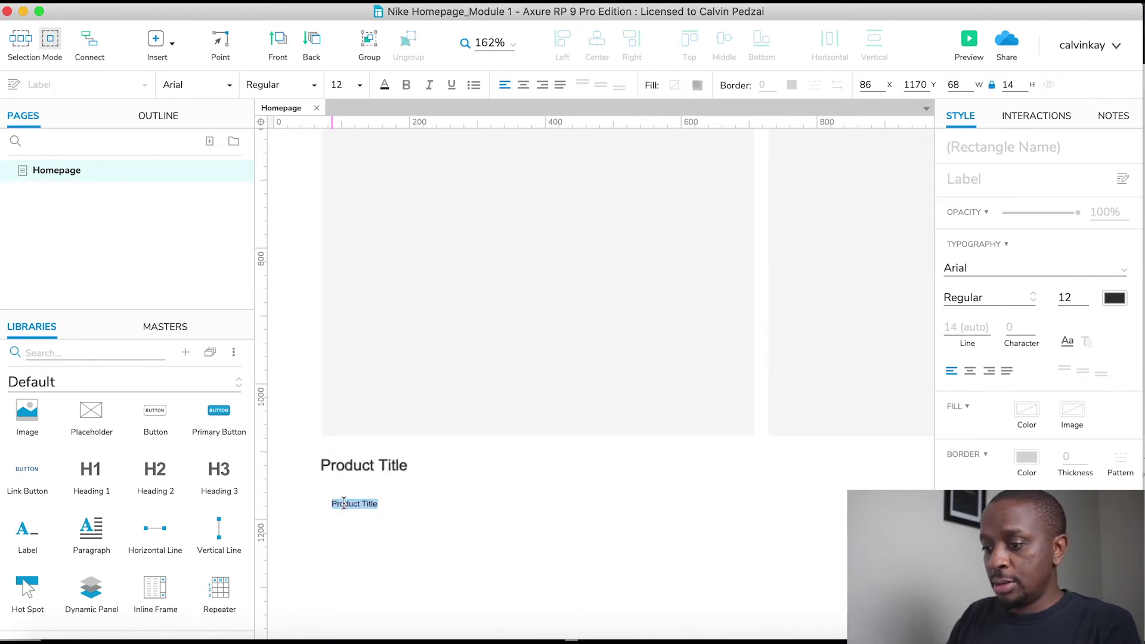
pyautogui.press('Escape')
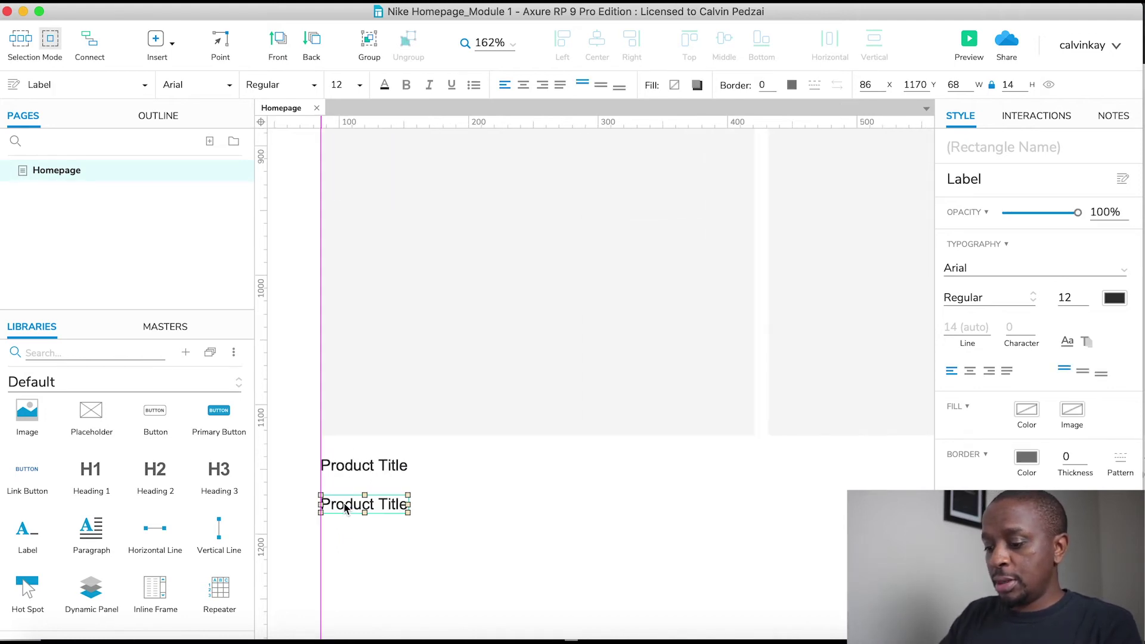
pyautogui.press('Escape')
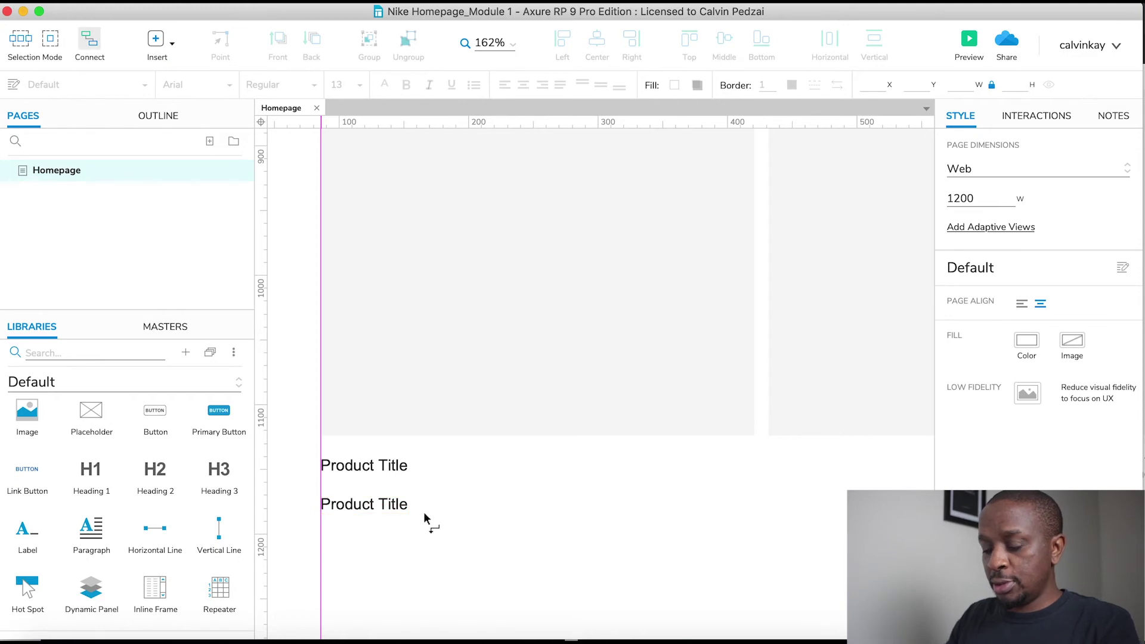
pyautogui.press('super+alt+2')
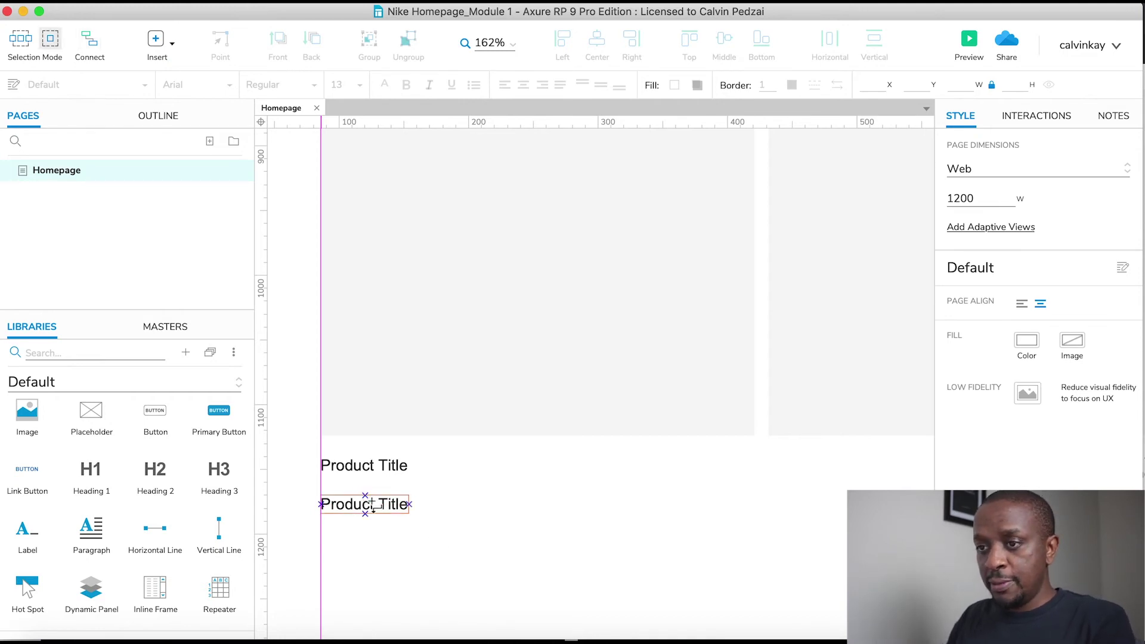
pyautogui.scroll(-6, 322, 468)
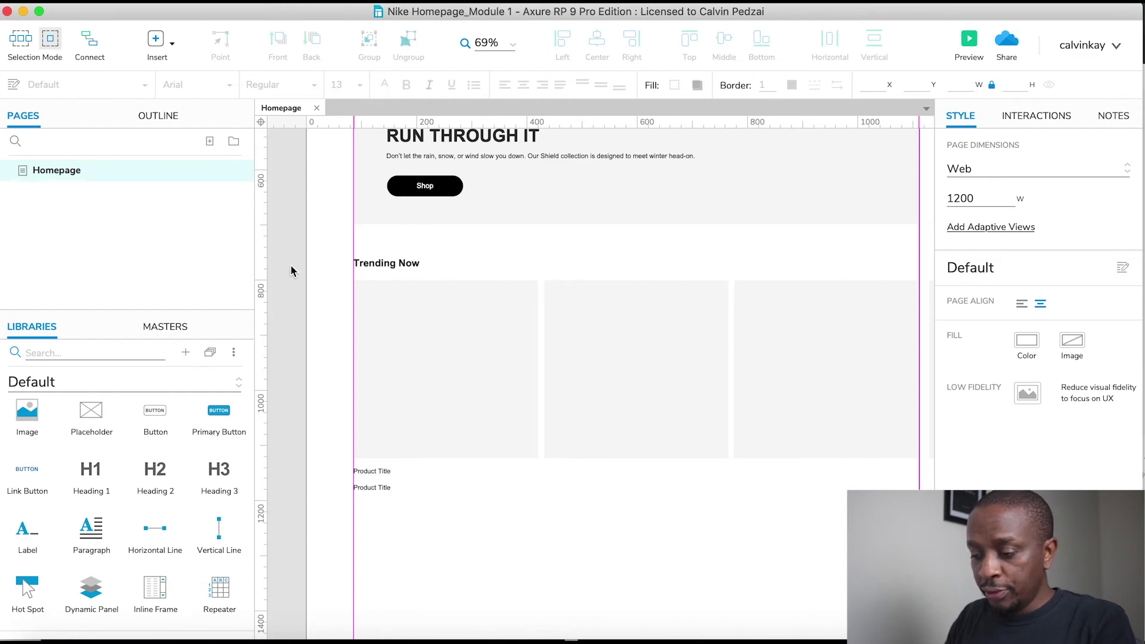
pyautogui.scroll(5, 396, 484)
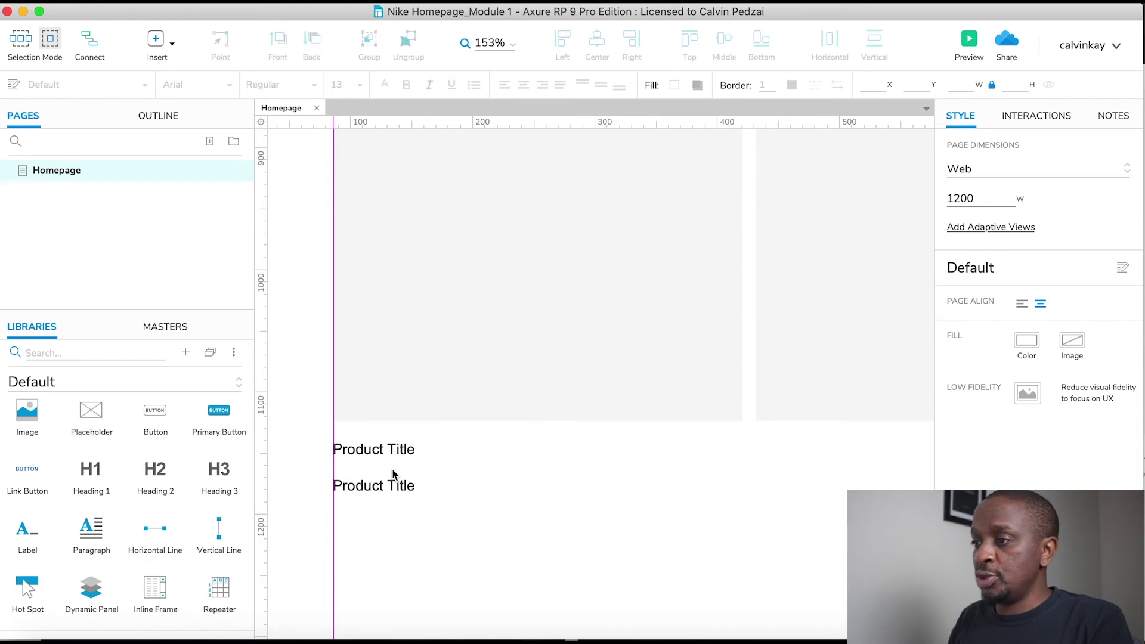
pyautogui.click(352, 483)
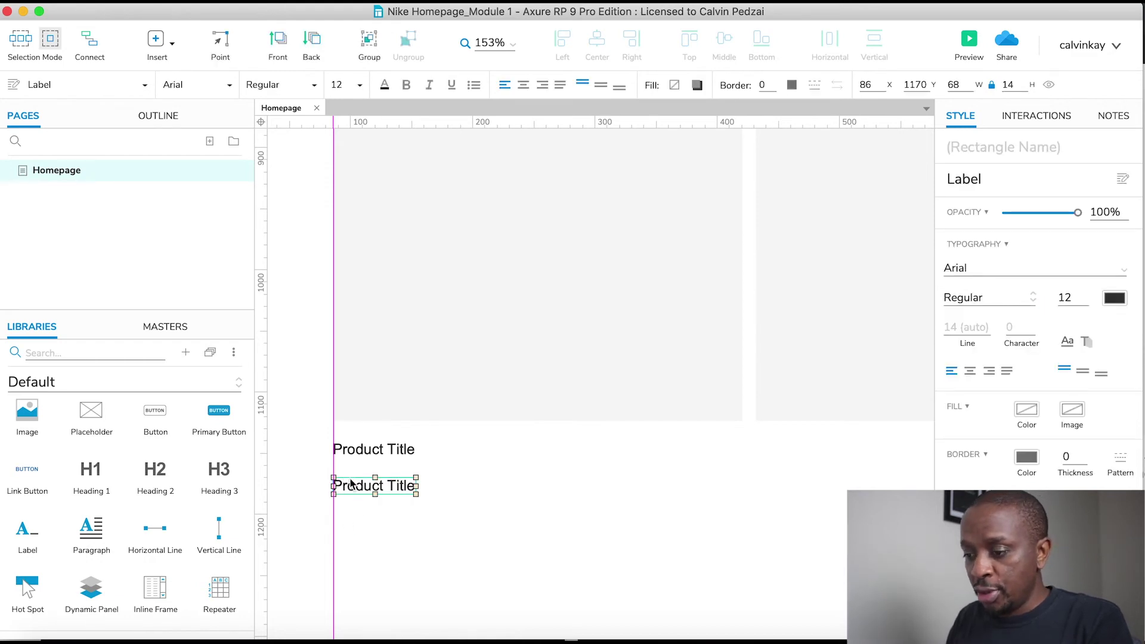
pyautogui.press('Return')
pyautogui.write('Category')
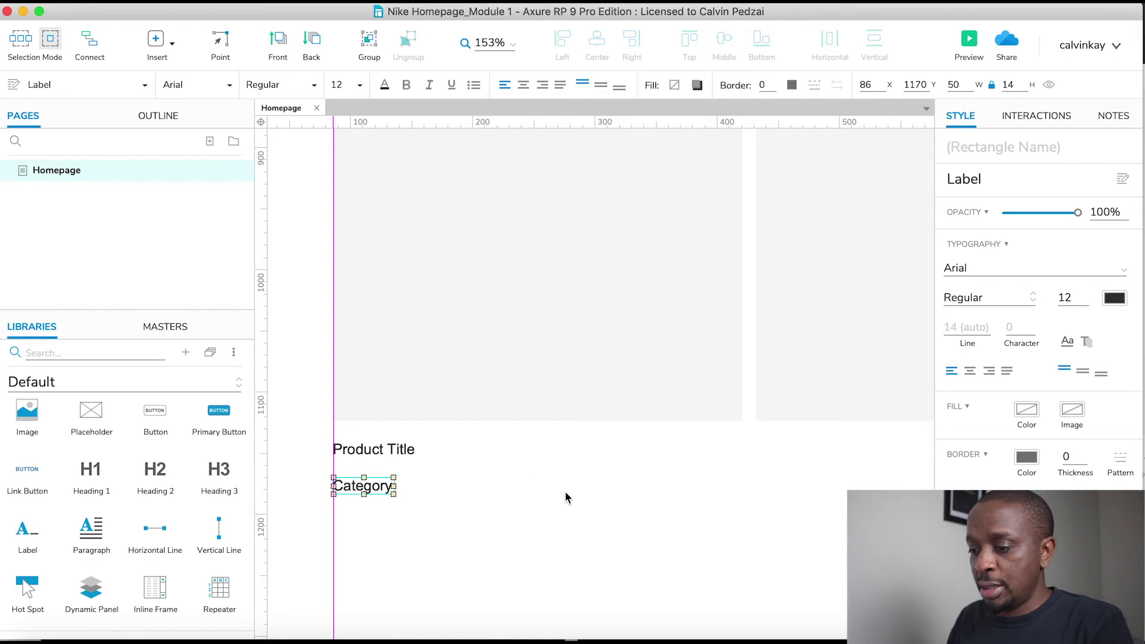
pyautogui.click(567, 498)
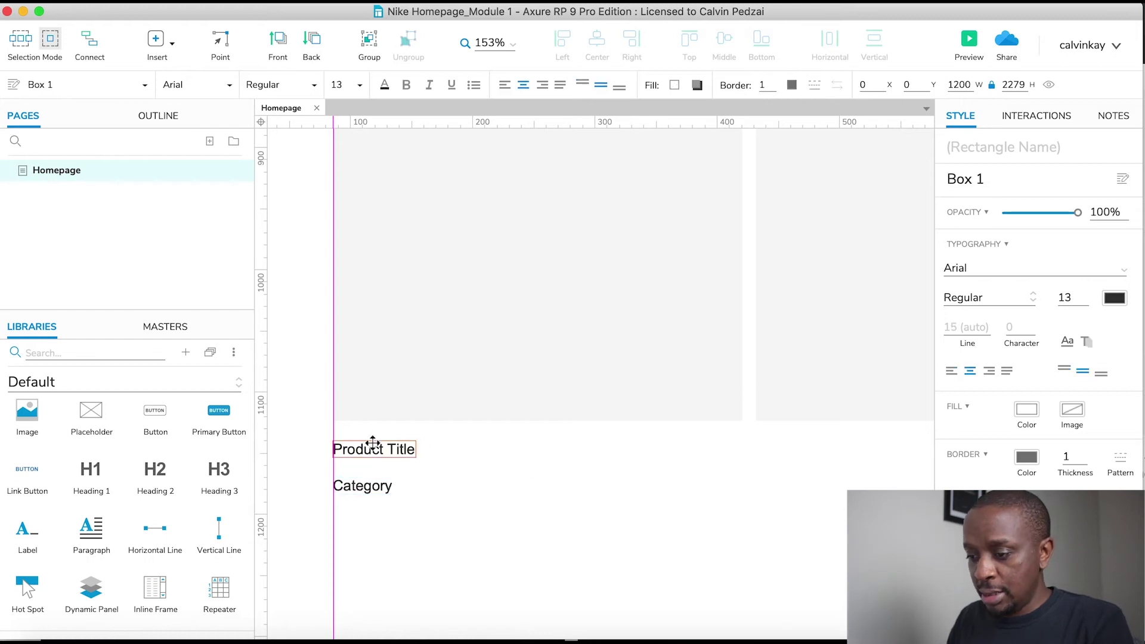
# - Copy the label to the card's right edge and rename it 'Price'
pyautogui.click(333, 449)
pyautogui.moveTo(357, 454); pyautogui.dragTo(683, 452)
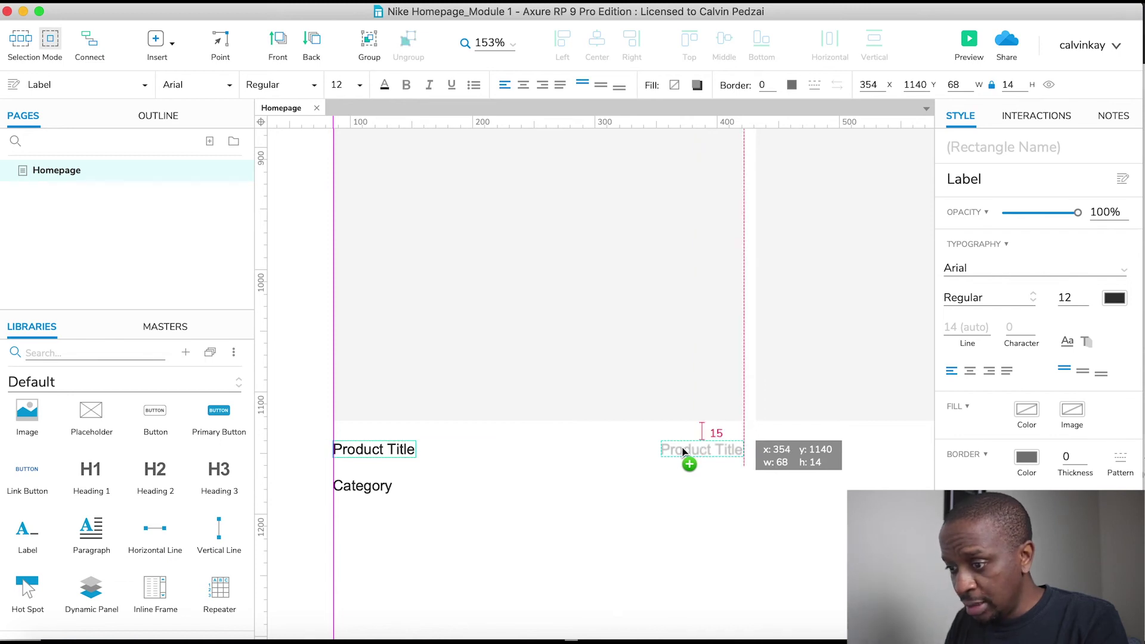
pyautogui.moveTo(683, 452); pyautogui.dragTo(684, 452)
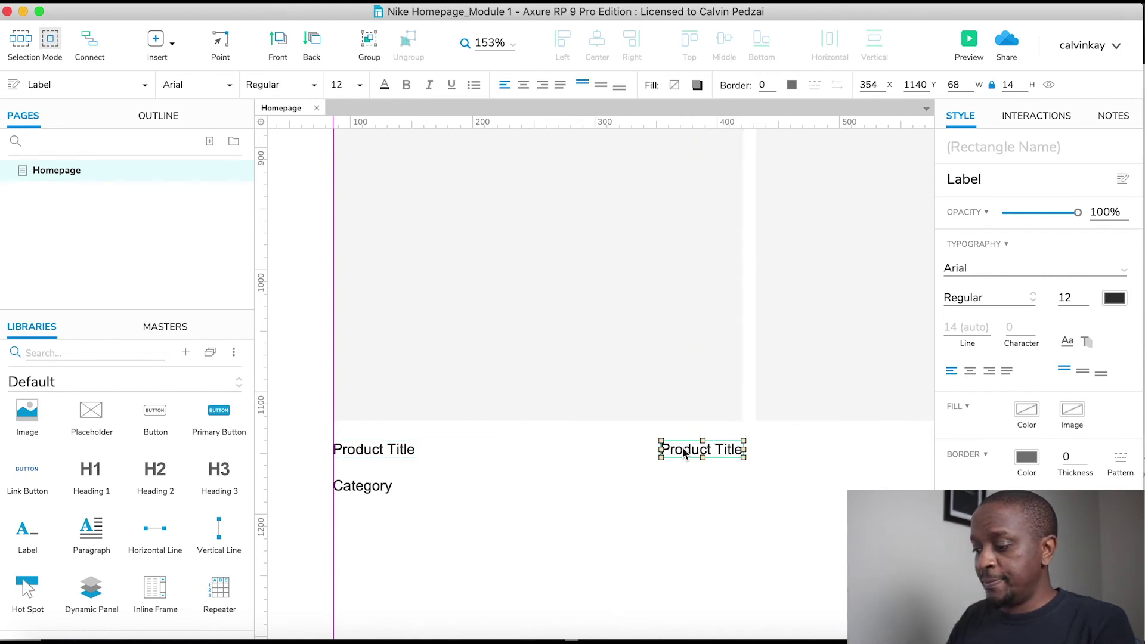
pyautogui.doubleClick(683, 451)
pyautogui.write('Proce')
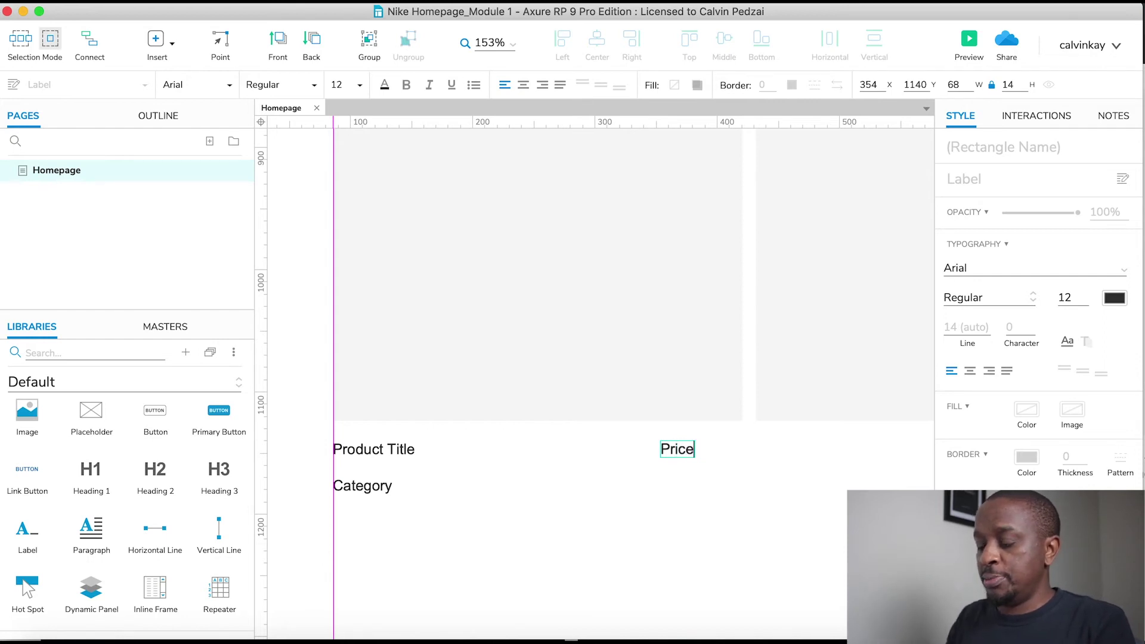
pyautogui.click(741, 462)
pyautogui.moveTo(680, 450); pyautogui.dragTo(726, 452)
# - Duplicate the first card box below the labels and enlarge it to 489 × 677
pyautogui.click(705, 514)
pyautogui.scroll(-6, 705, 512)
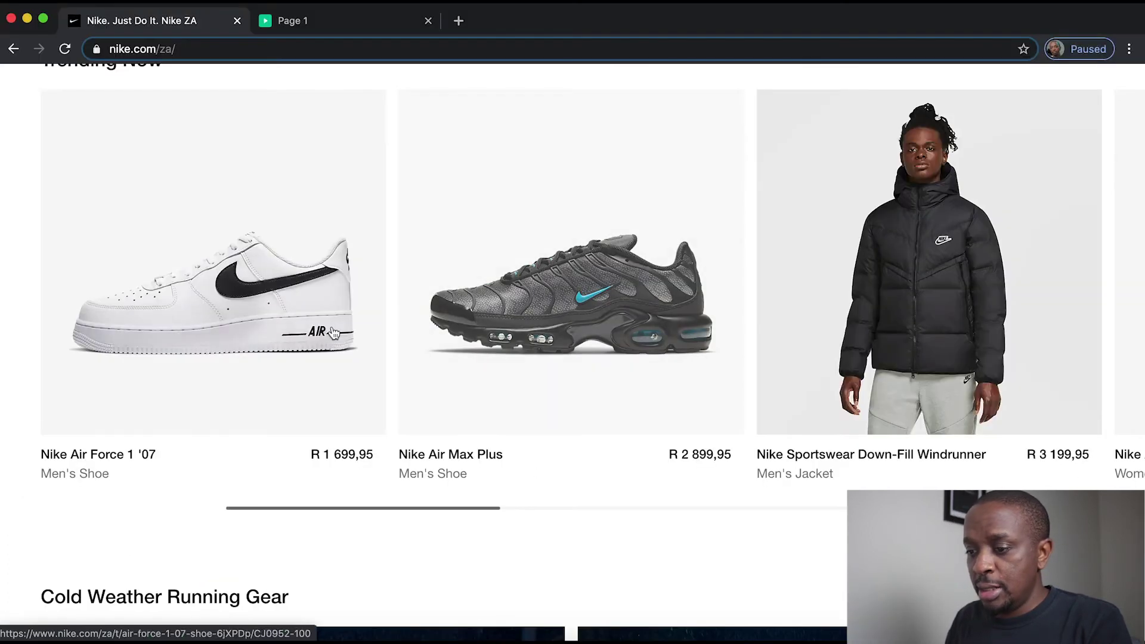
pyautogui.scroll(-6, 505, 322)
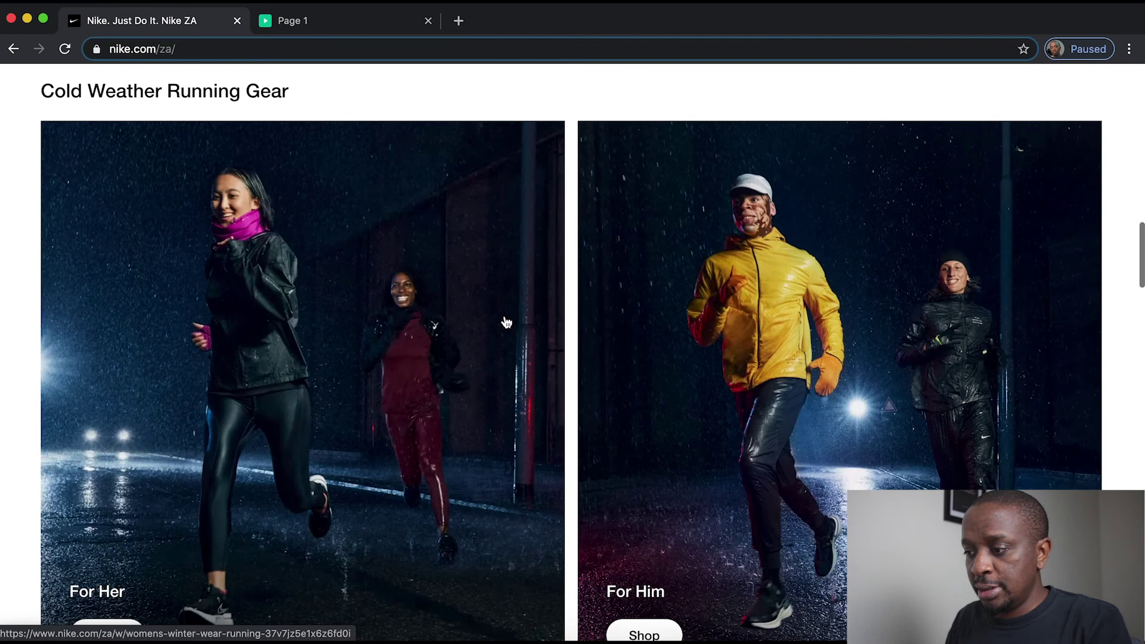
pyautogui.scroll(-3, 506, 322)
pyautogui.scroll(3, 502, 321)
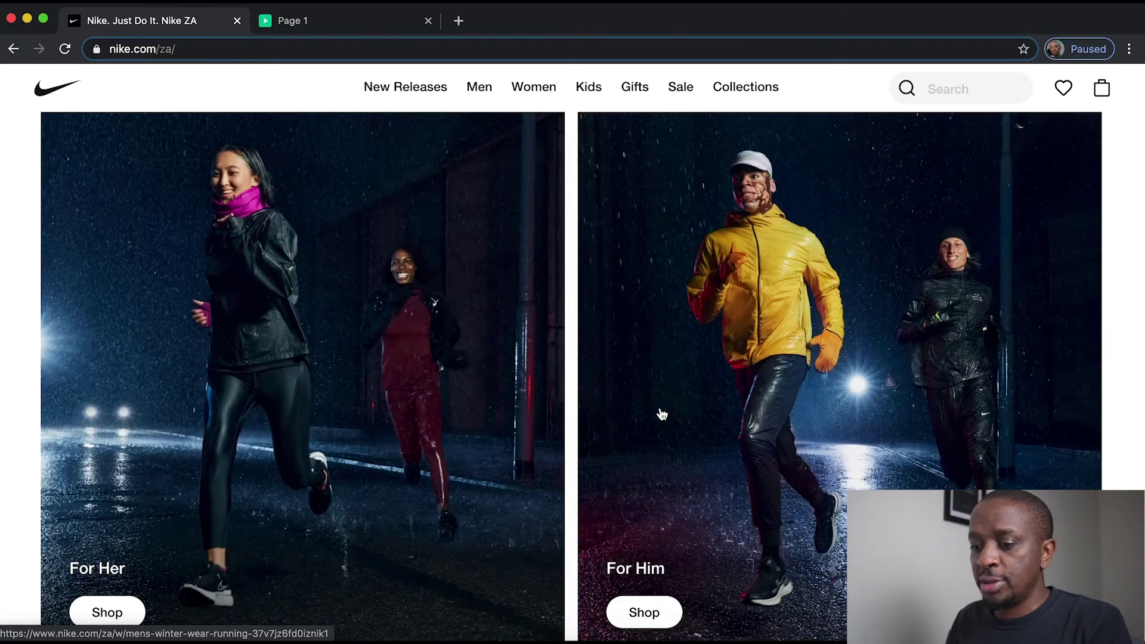
pyautogui.press('super+Tab')
pyautogui.scroll(-2, 710, 432)
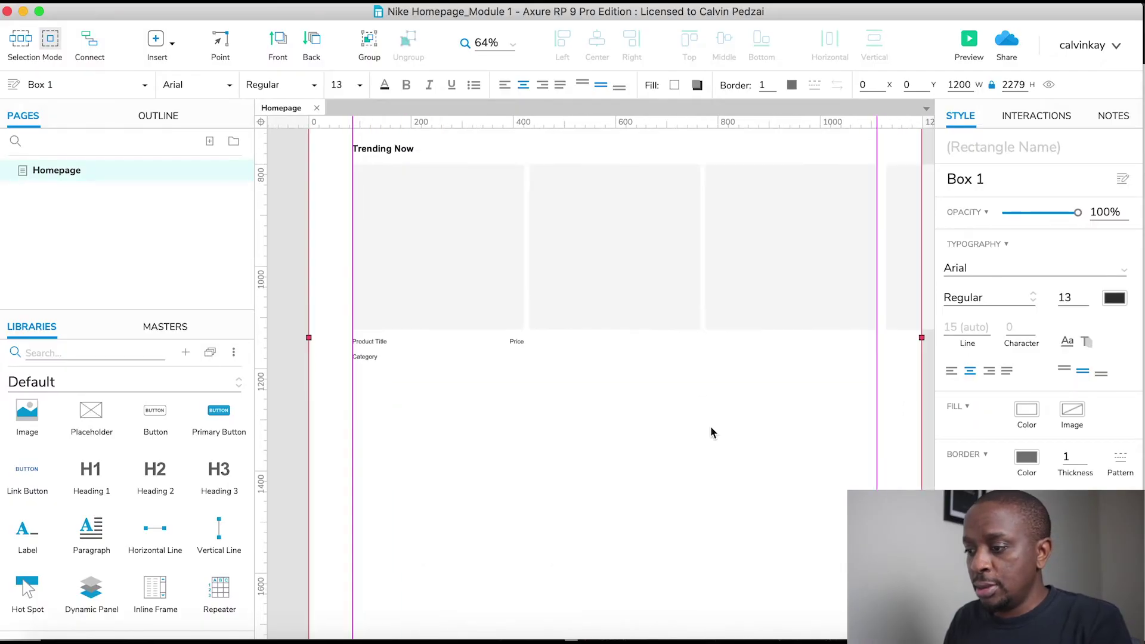
pyautogui.click(441, 251)
pyautogui.moveTo(443, 217); pyautogui.dragTo(445, 434)
pyautogui.scroll(-3, 446, 434)
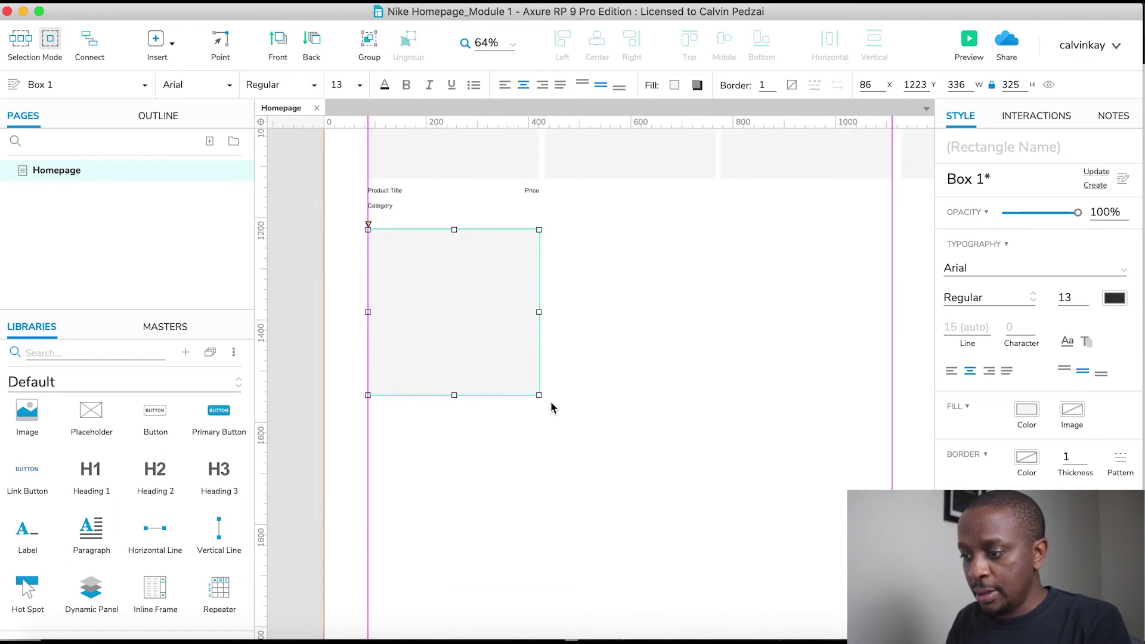
pyautogui.moveTo(539, 396); pyautogui.dragTo(626, 596)
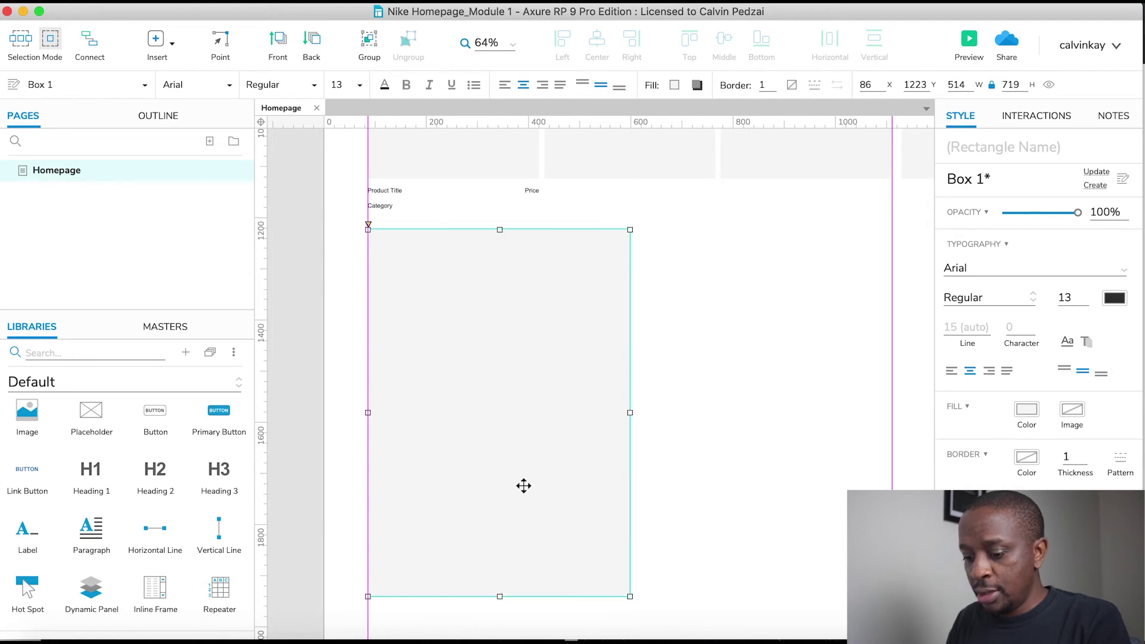
# - Add a second banner box to its right and size both to 1025 px total width
pyautogui.moveTo(523, 483); pyautogui.dragTo(795, 480)
pyautogui.keyDown('shift'); pyautogui.click(559, 439); pyautogui.keyUp('shift')
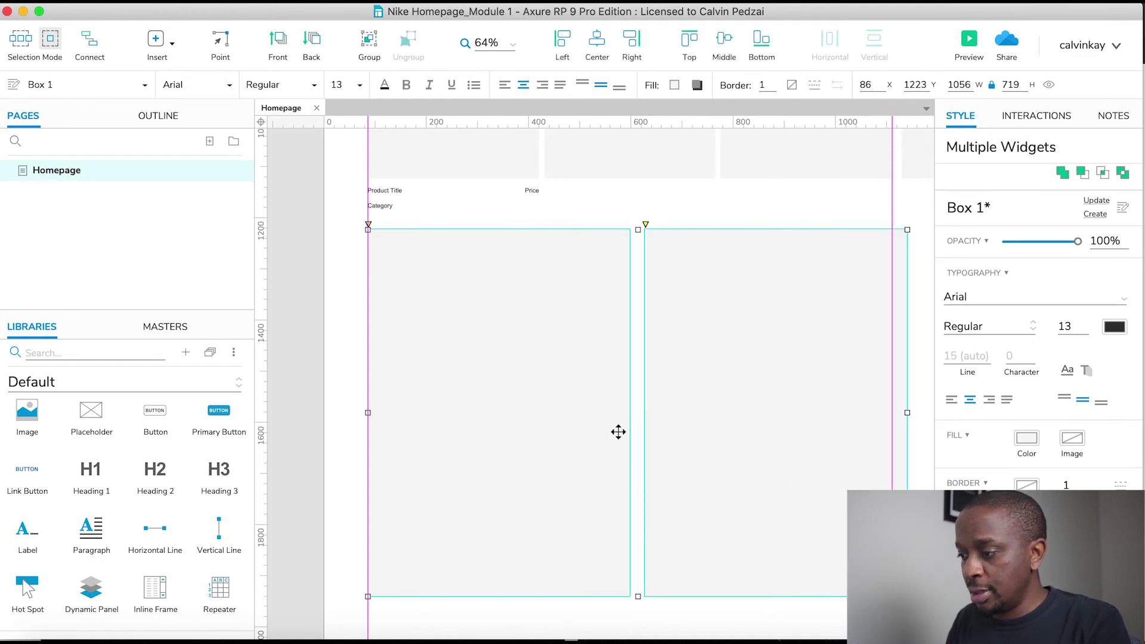
pyautogui.moveTo(908, 413); pyautogui.dragTo(891, 413)
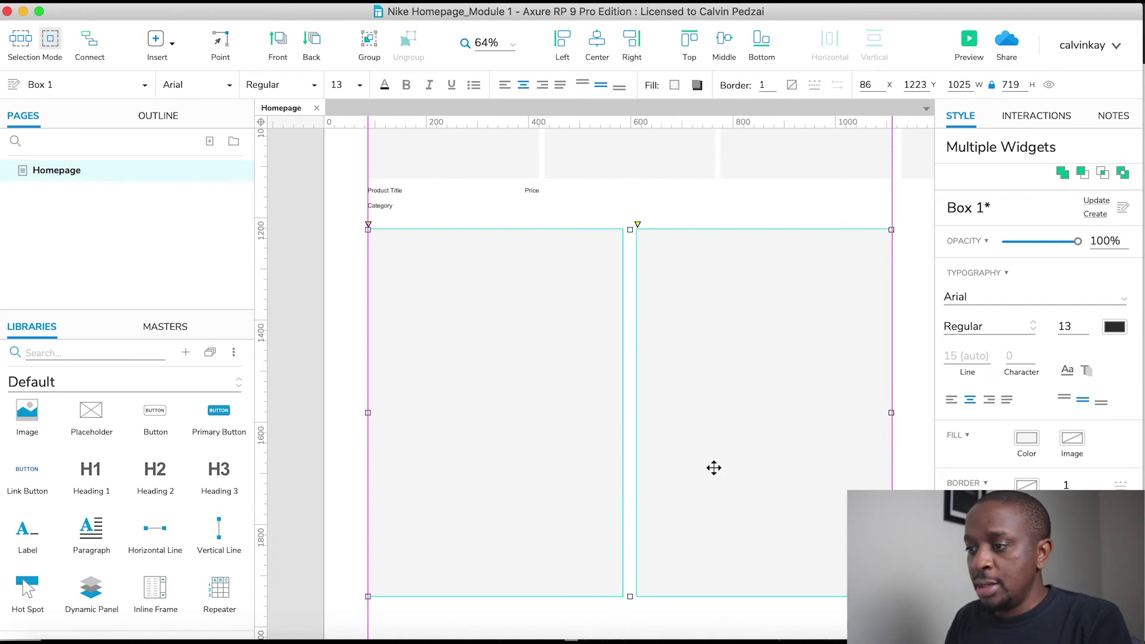
pyautogui.scroll(5, 713, 467)
pyautogui.scroll(-5, 713, 468)
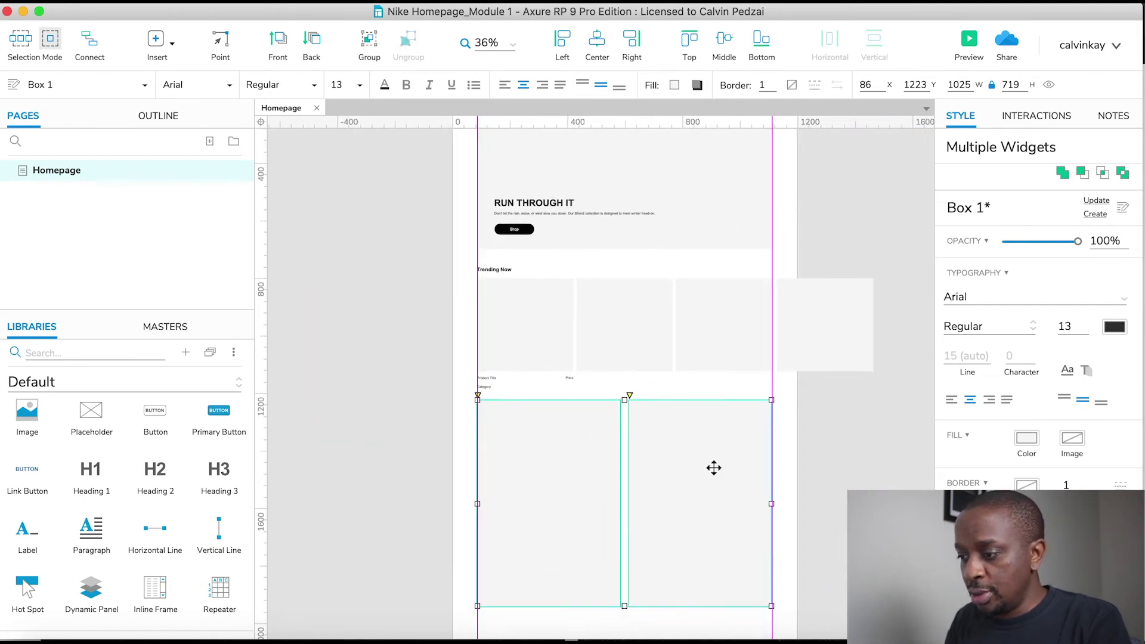
# - Shorten both banner boxes to 530 px tall
pyautogui.press('super+Tab')
pyautogui.scroll(-3, 715, 474)
pyautogui.scroll(4, 715, 474)
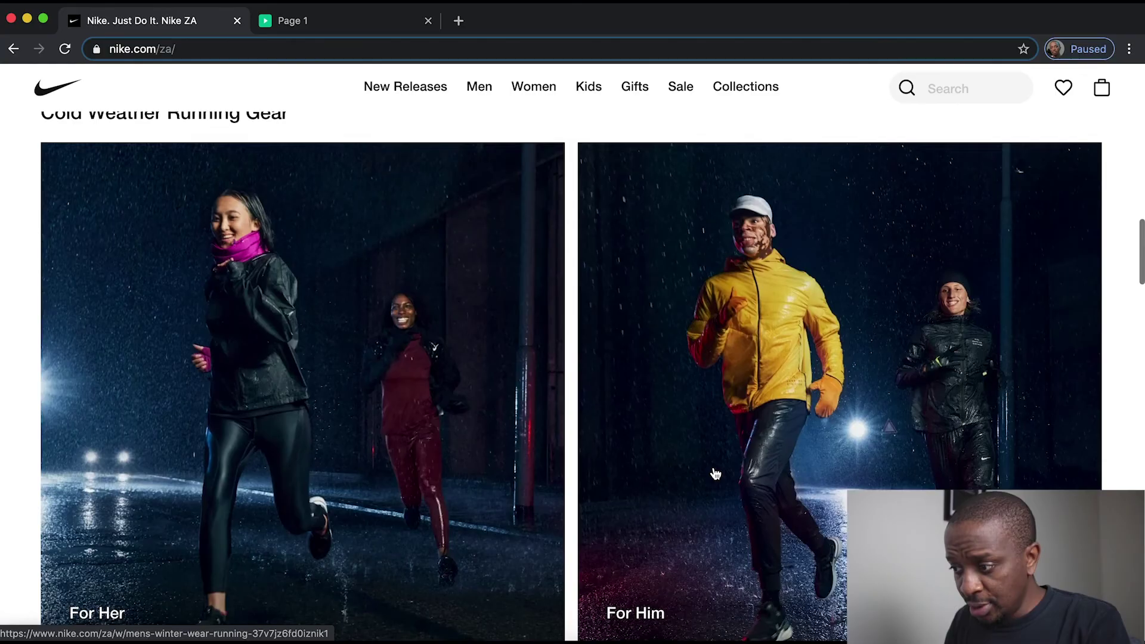
pyautogui.press('super+Tab')
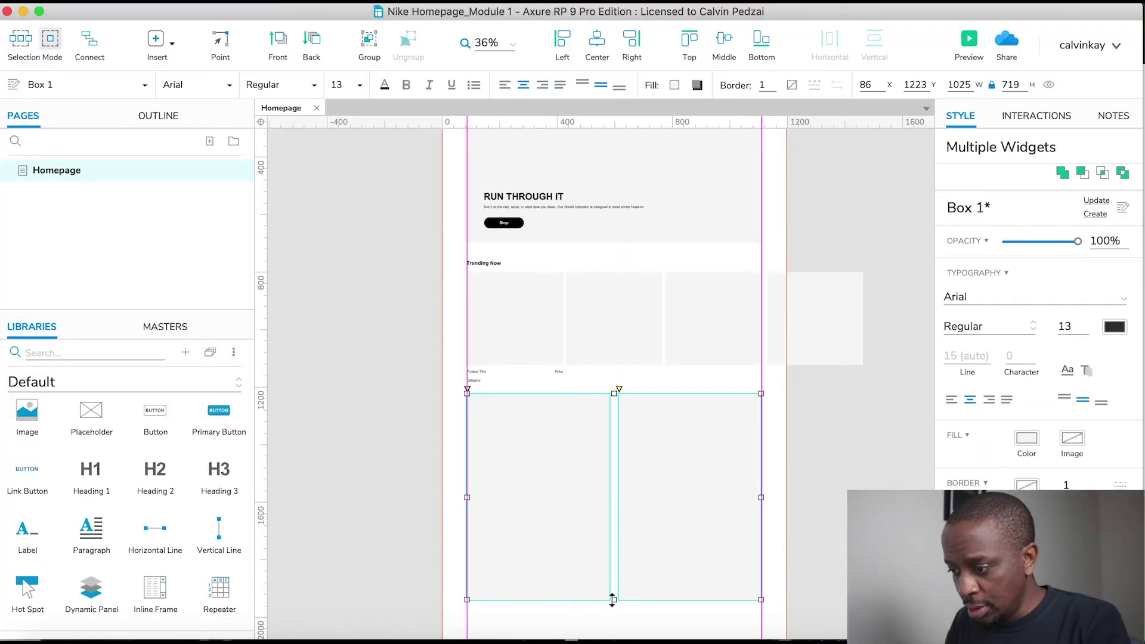
pyautogui.moveTo(612, 599); pyautogui.dragTo(609, 545)
pyautogui.scroll(5, 511, 442)
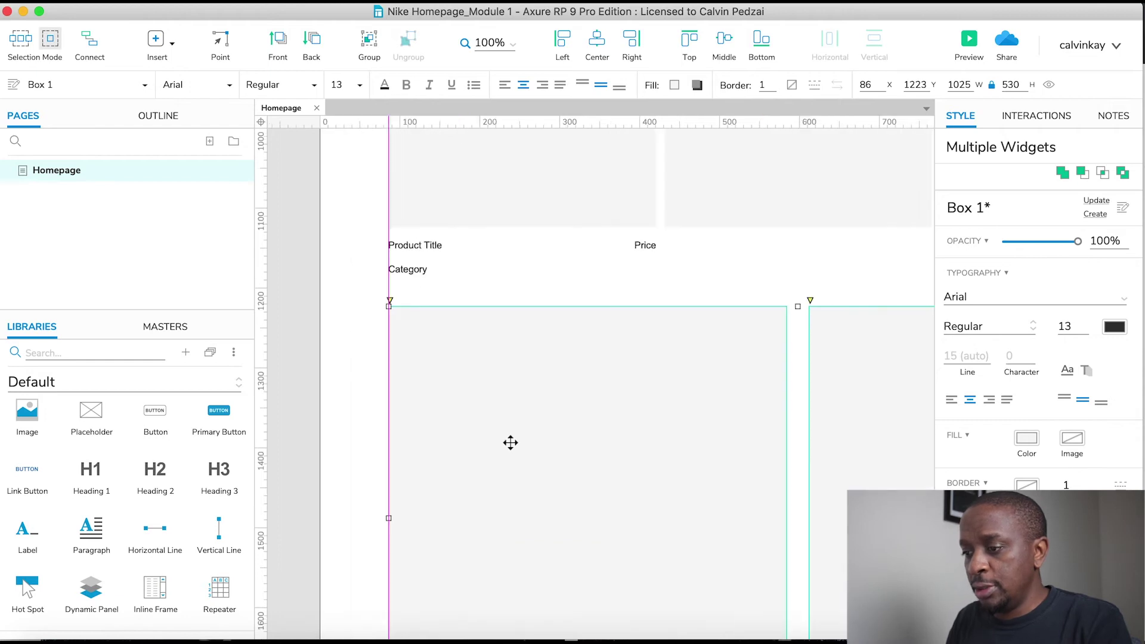
pyautogui.scroll(-4, 510, 442)
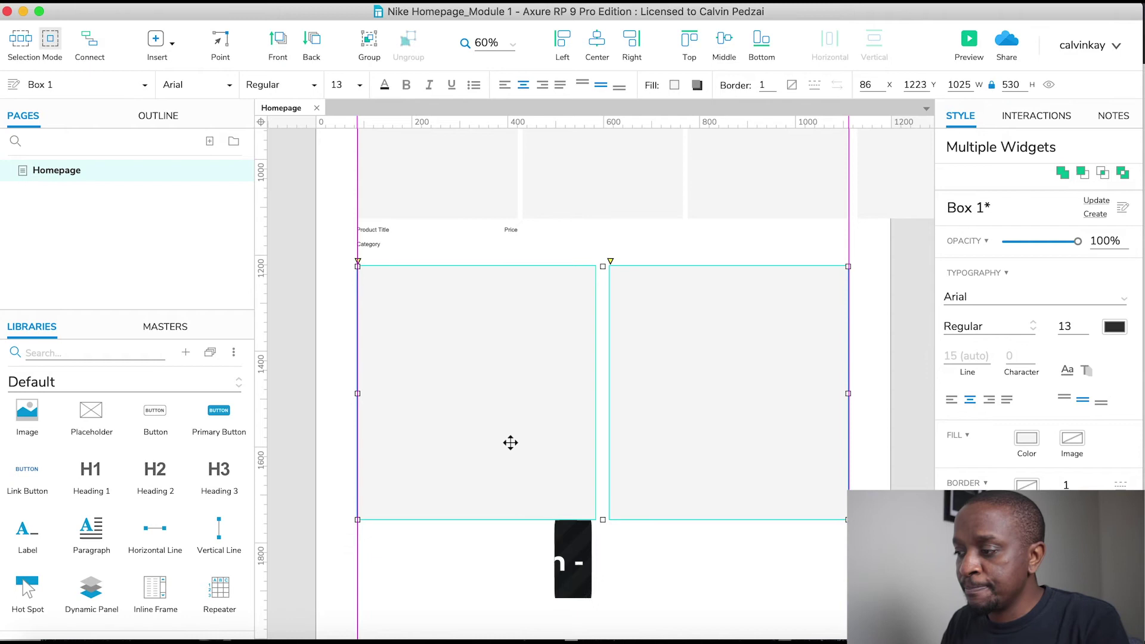
pyautogui.scroll(5, 531, 286)
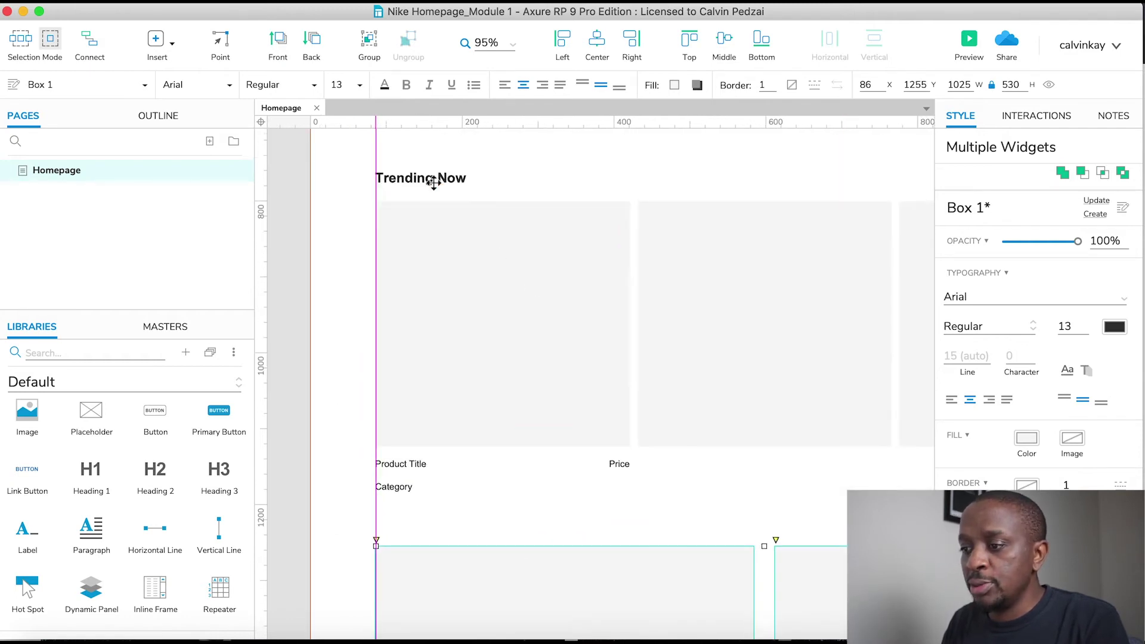
# - Copy the Trending Now heading above the banners and paste in 'Cold Weather Running Gear'
pyautogui.click(417, 179)
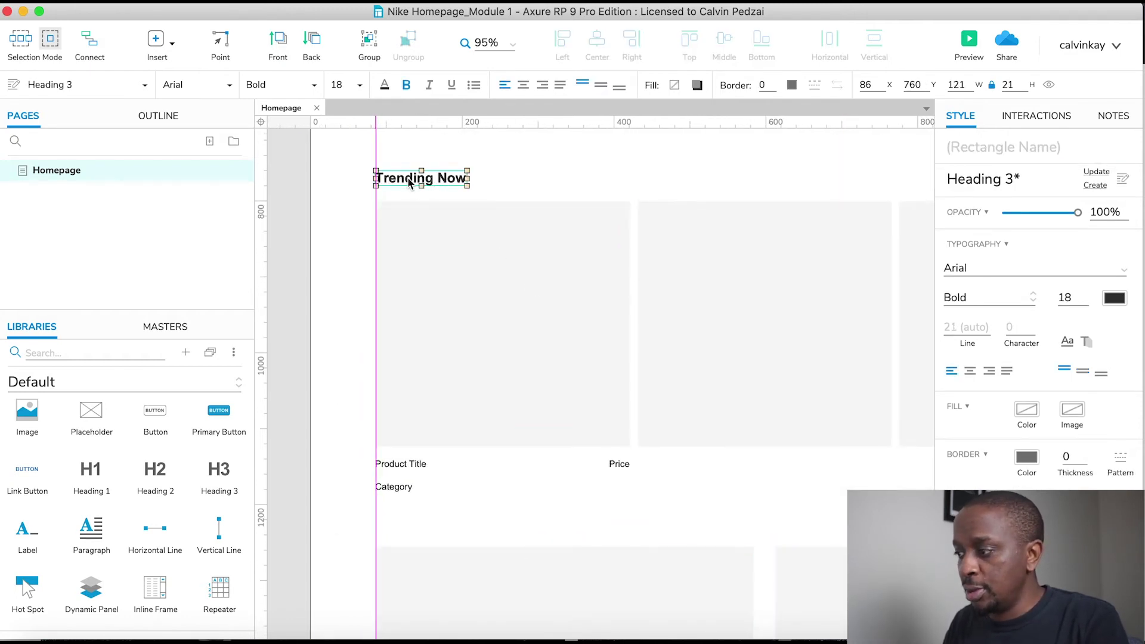
pyautogui.moveTo(409, 182); pyautogui.dragTo(411, 526)
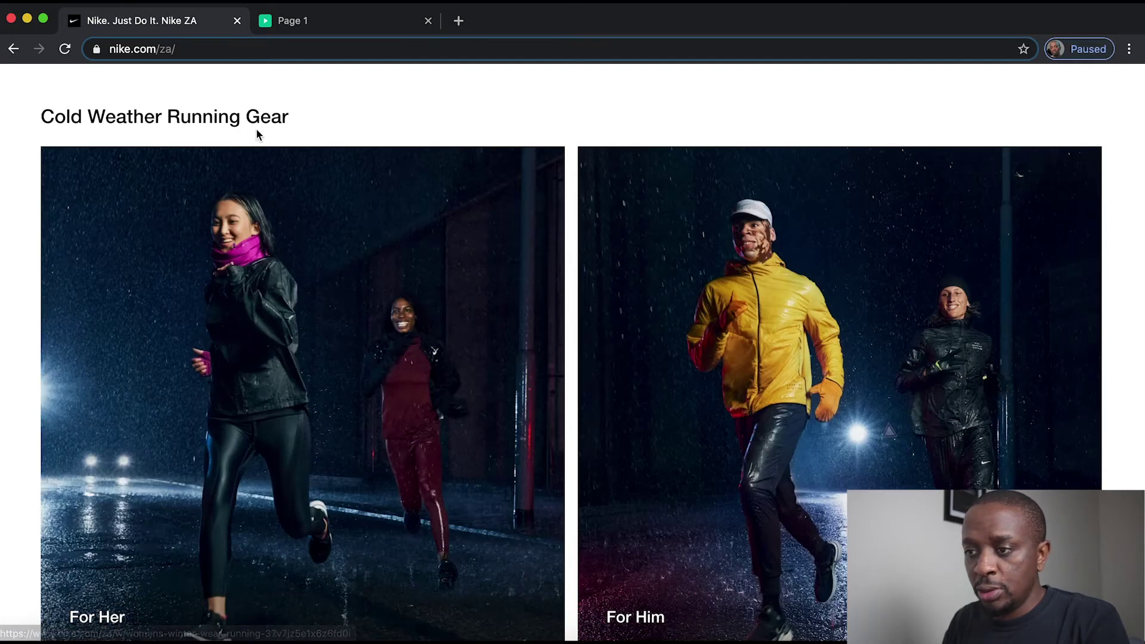
pyautogui.moveTo(288, 117); pyautogui.dragTo(46, 116)
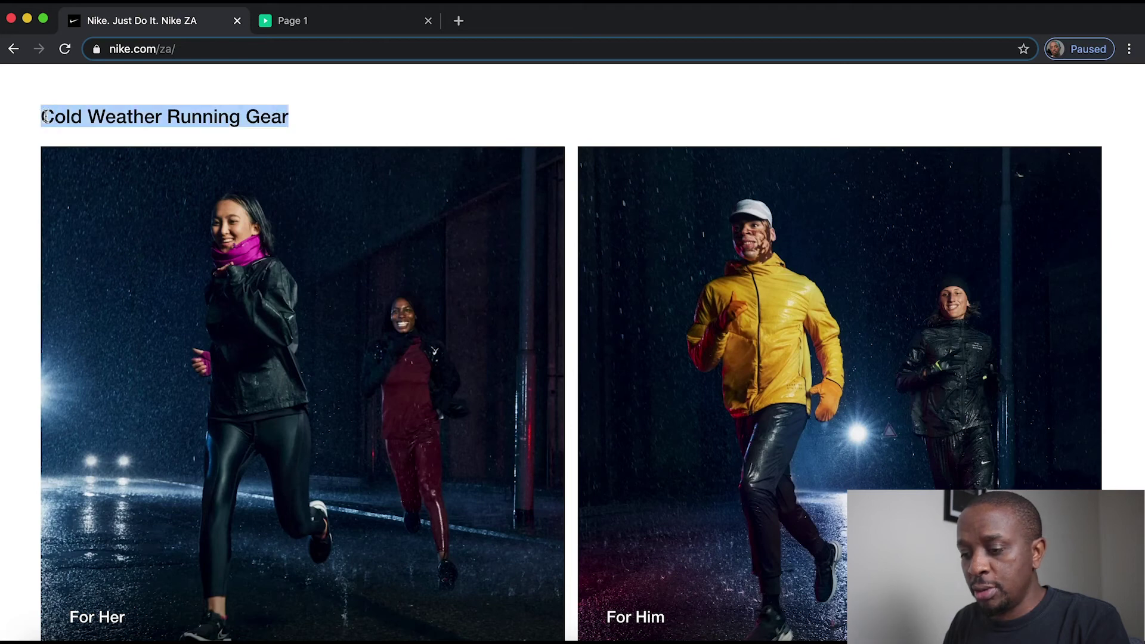
pyautogui.press('super+c')
pyautogui.press('super+Tab')
pyautogui.doubleClick(464, 529)
pyautogui.press('super+v')
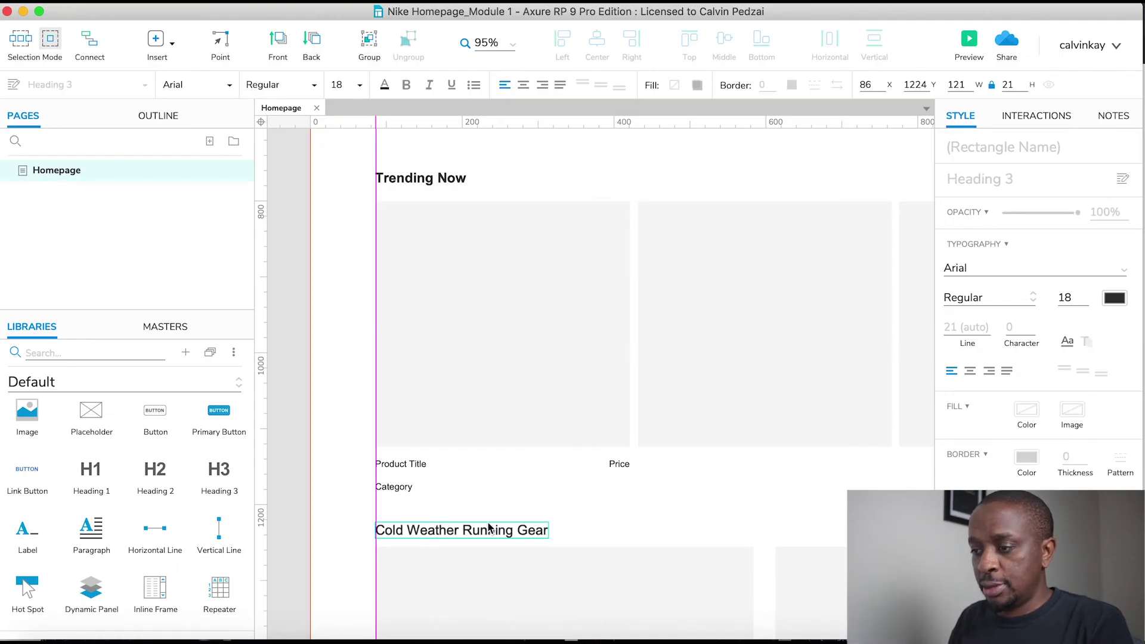
pyautogui.click(298, 340)
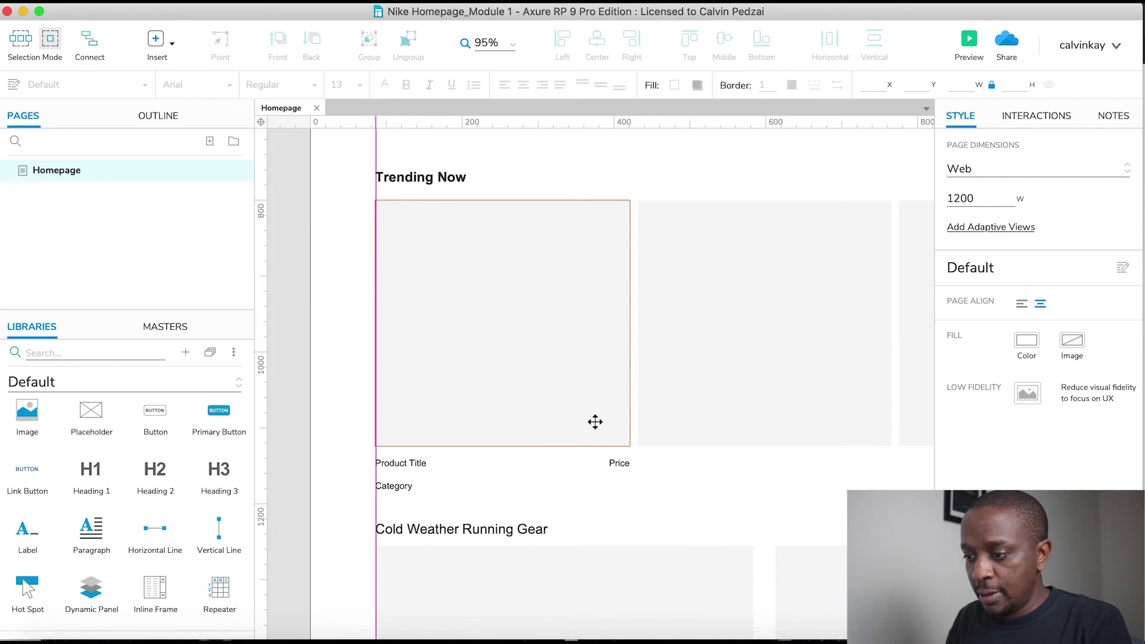
# - Remove the bold formatting from the Trending Now heading
pyautogui.scroll(-3, 593, 422)
pyautogui.click(536, 453)
pyautogui.scroll(3, 688, 402)
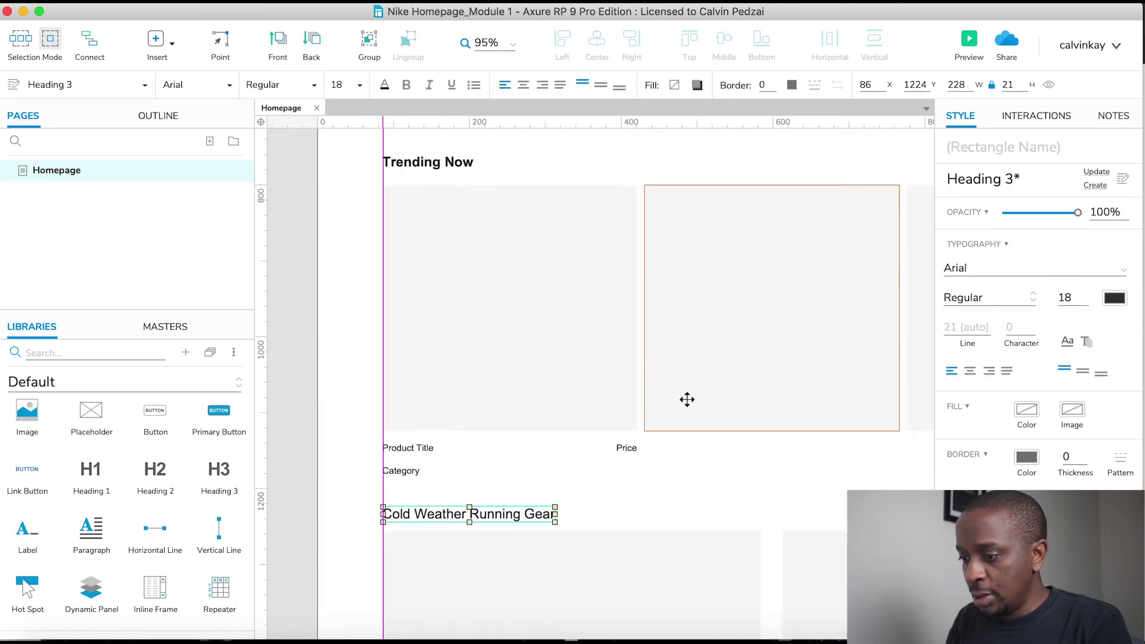
pyautogui.click(451, 184)
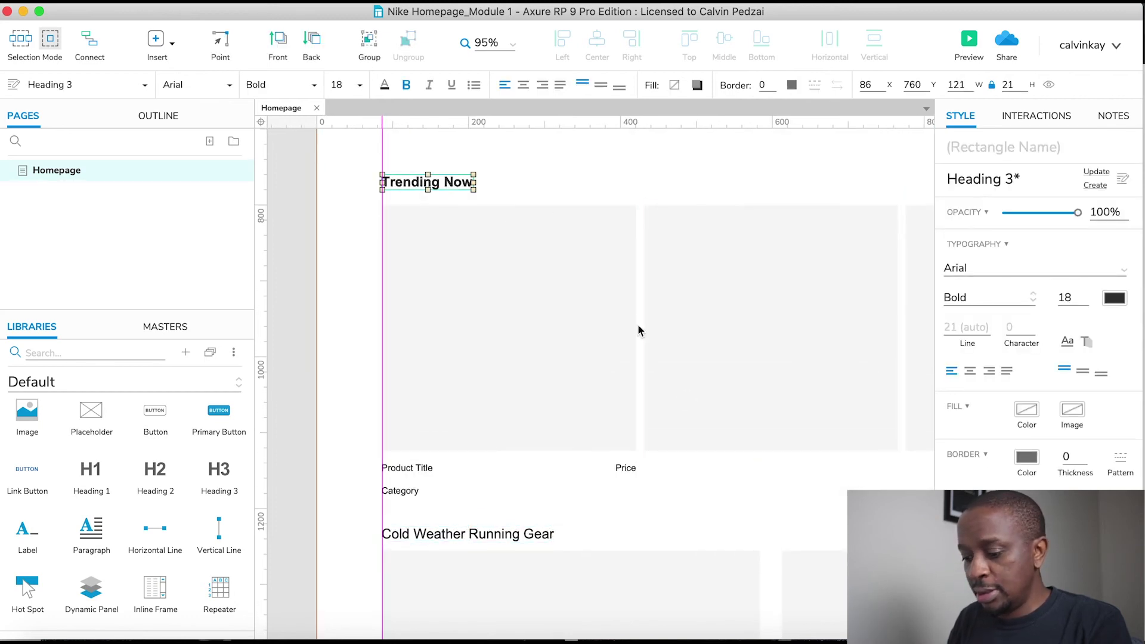
pyautogui.press('super+b')
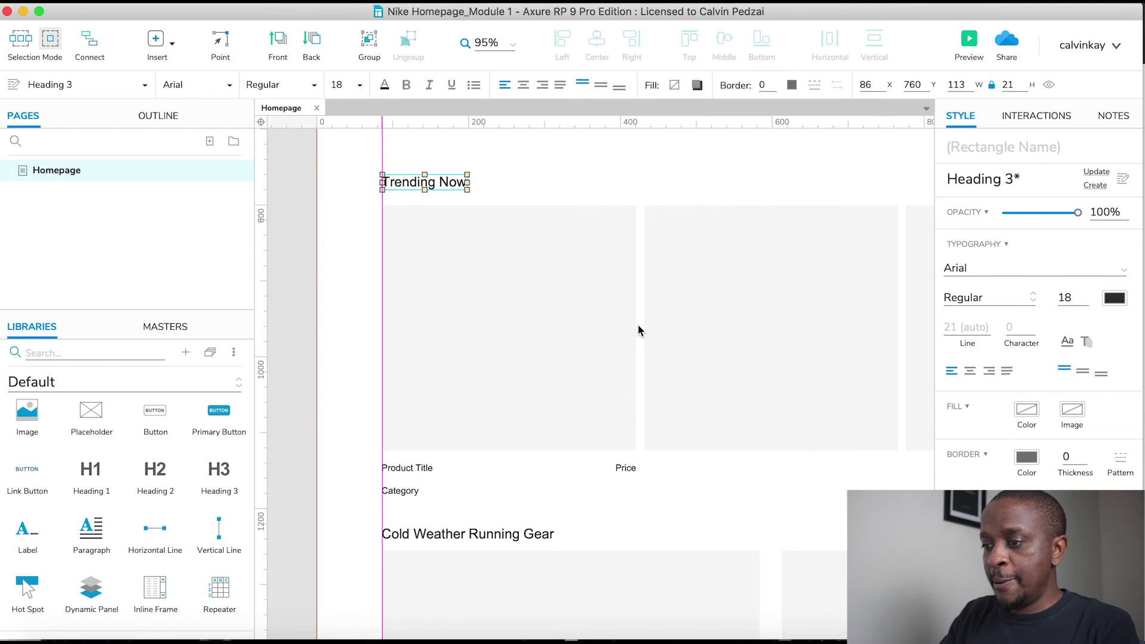
# - Browse nike.com past the For Her / For Him banners to the Gear Up row, then return to Axure
pyautogui.click(311, 298)
pyautogui.press('super+Tab')
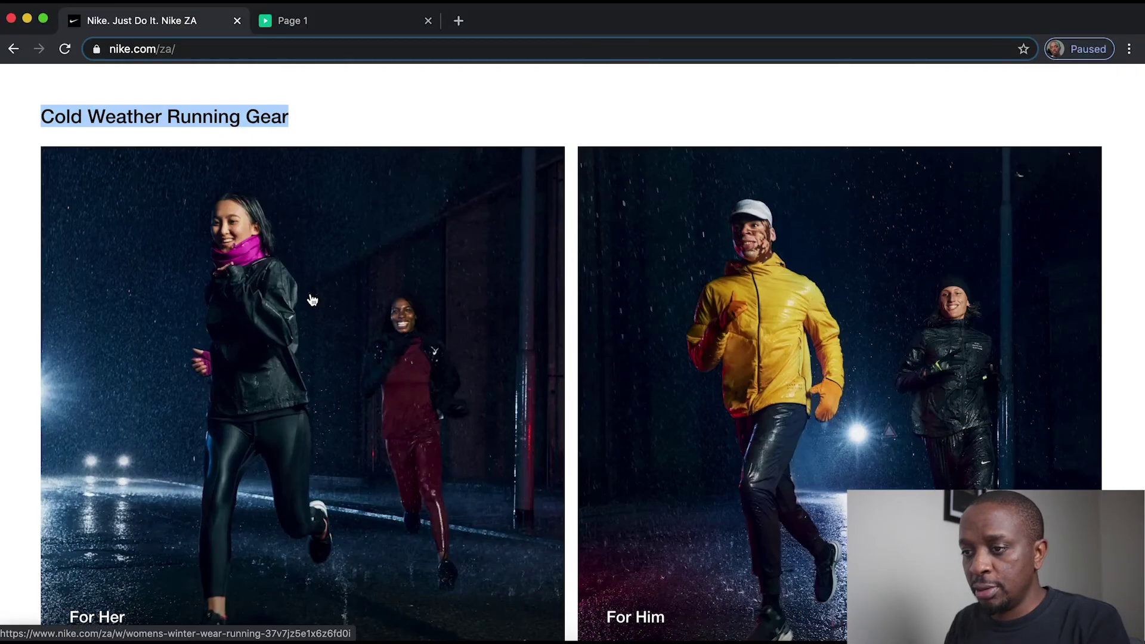
pyautogui.scroll(-5, 310, 298)
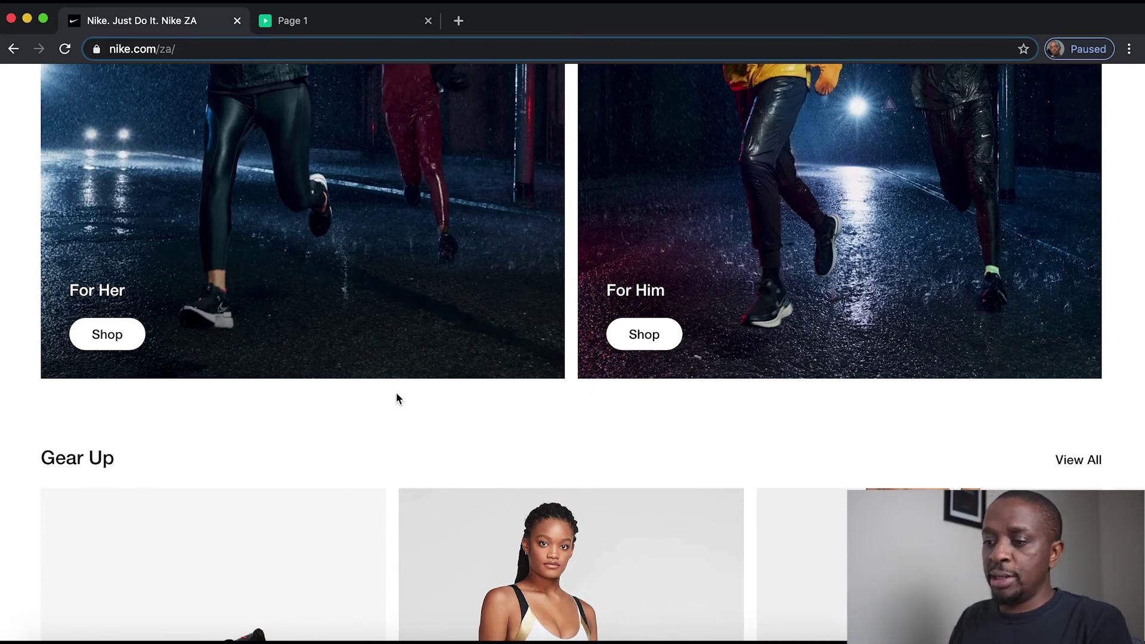
pyautogui.scroll(-6, 398, 399)
pyautogui.scroll(2, 398, 399)
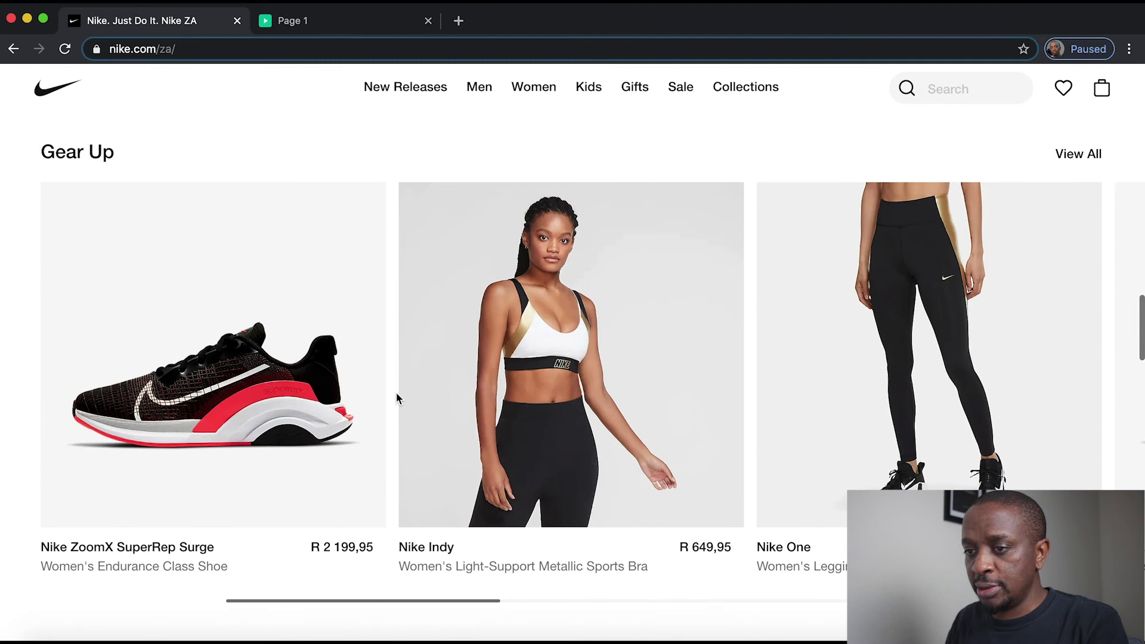
pyautogui.scroll(-1, 378, 391)
pyautogui.scroll(5, 396, 398)
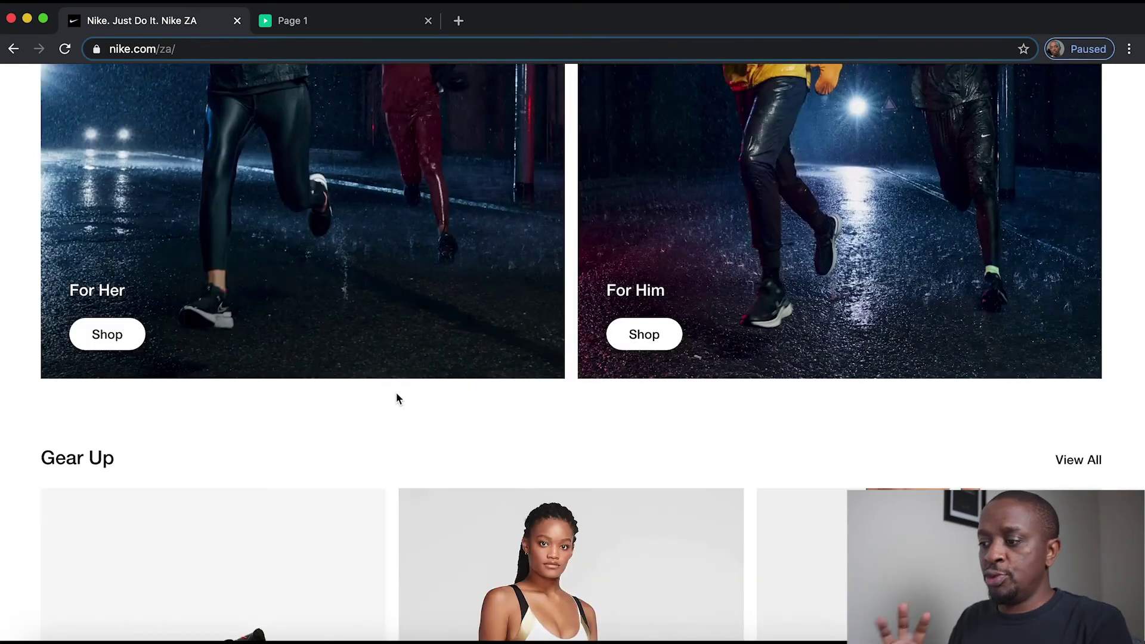
pyautogui.scroll(-7, 397, 399)
pyautogui.scroll(2, 398, 399)
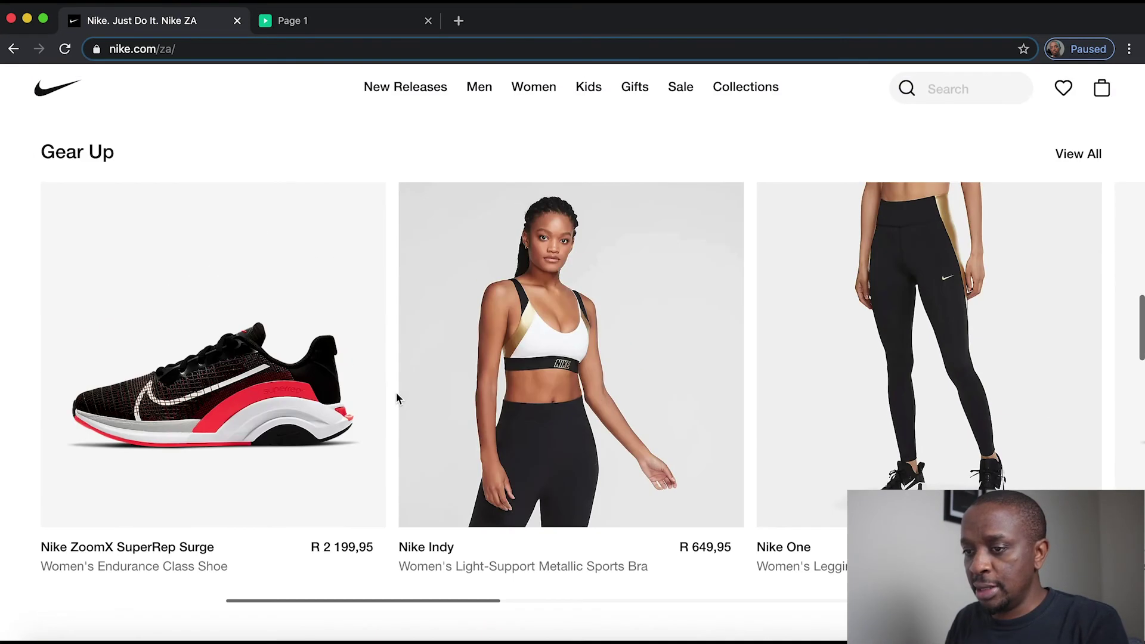
pyautogui.scroll(-5, 378, 393)
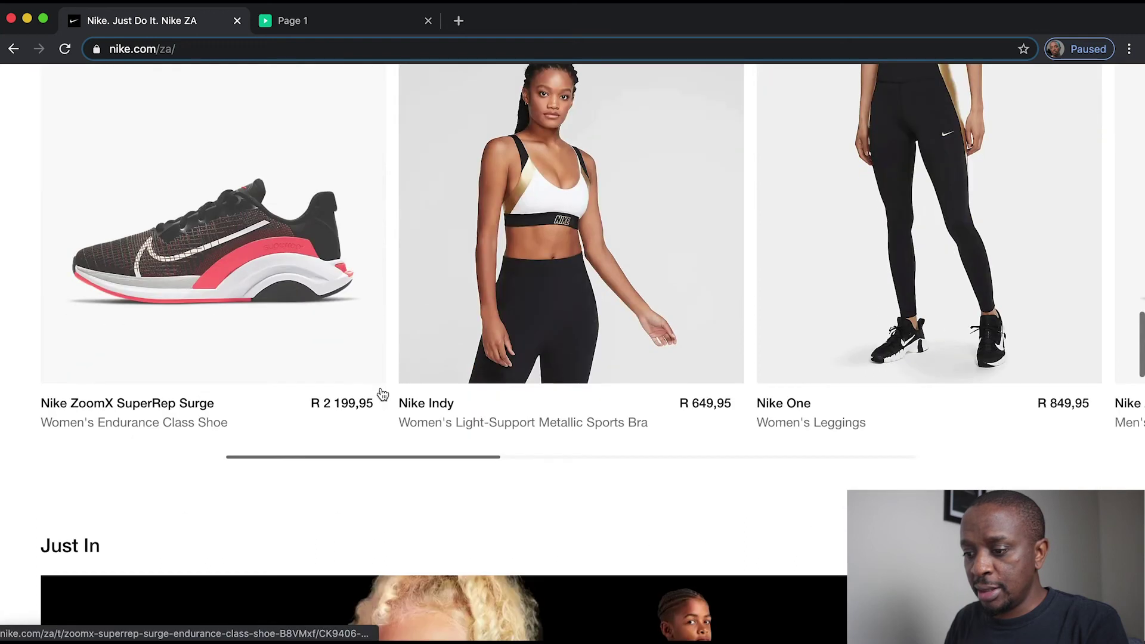
pyautogui.press('super+Tab')
# - Copy the Trending Now heading, cards and labels down to Y 1855 below the banners
pyautogui.scroll(-3, 381, 393)
pyautogui.scroll(-5, 382, 393)
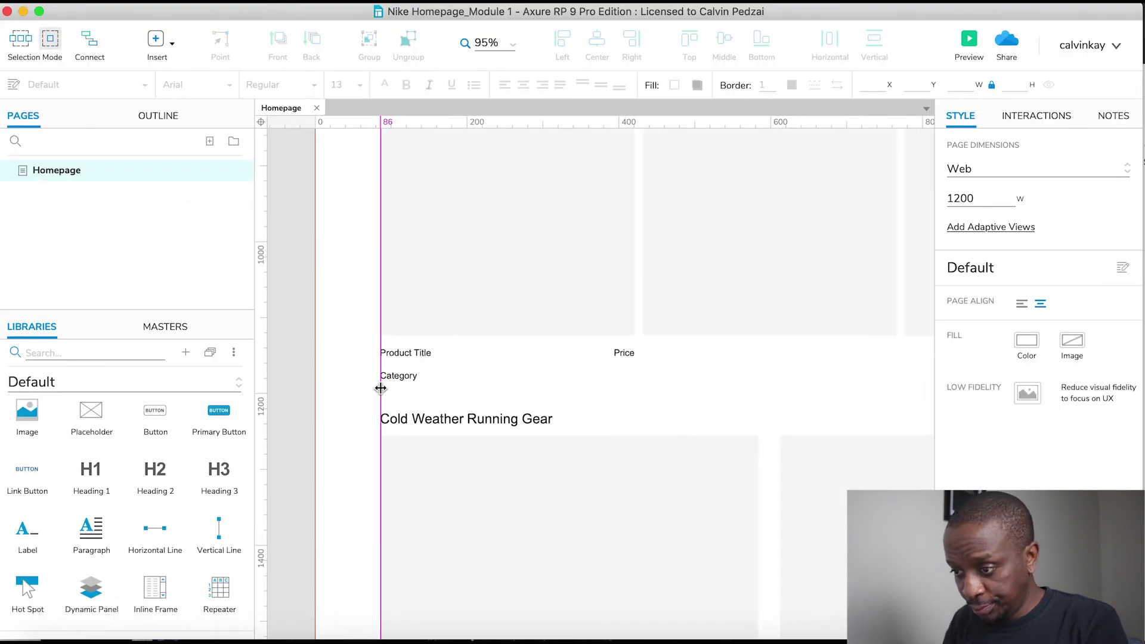
pyautogui.scroll(3, 382, 390)
pyautogui.hscroll(1, 381, 390)
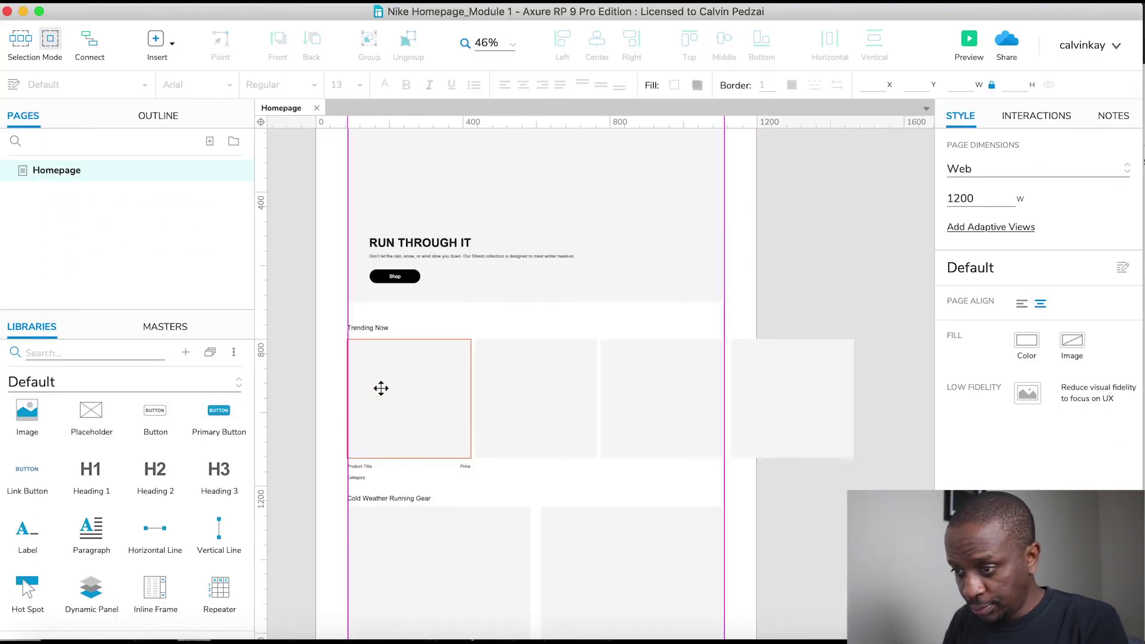
pyautogui.moveTo(295, 316); pyautogui.dragTo(878, 487)
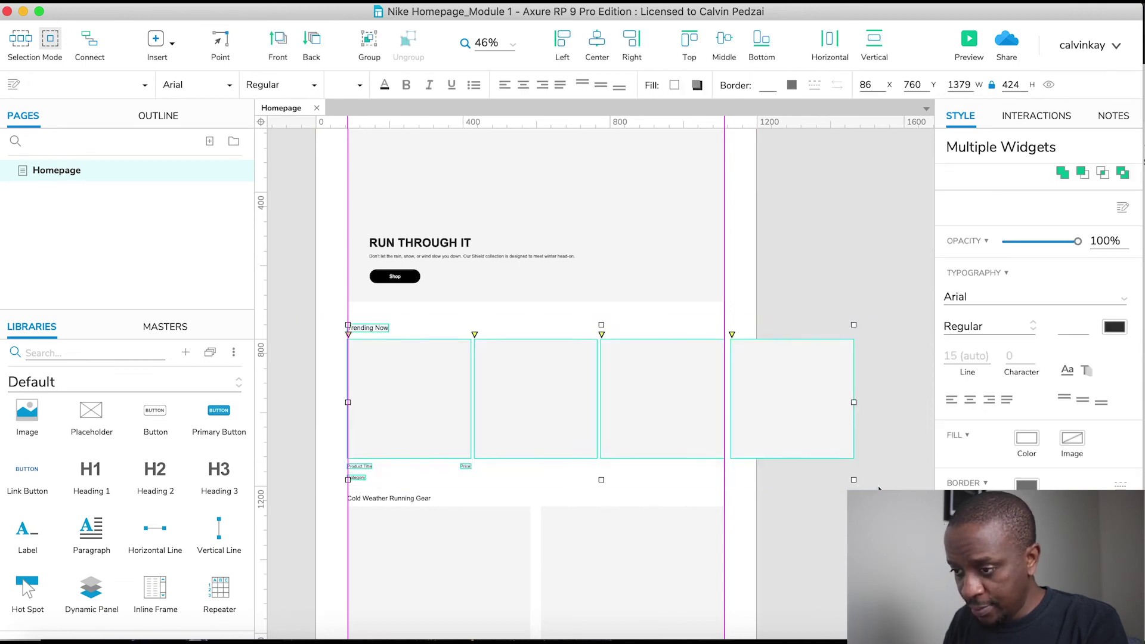
pyautogui.scroll(-2, 878, 487)
pyautogui.scroll(-3, 878, 489)
pyautogui.scroll(-3, 878, 488)
pyautogui.hscroll(2, 878, 488)
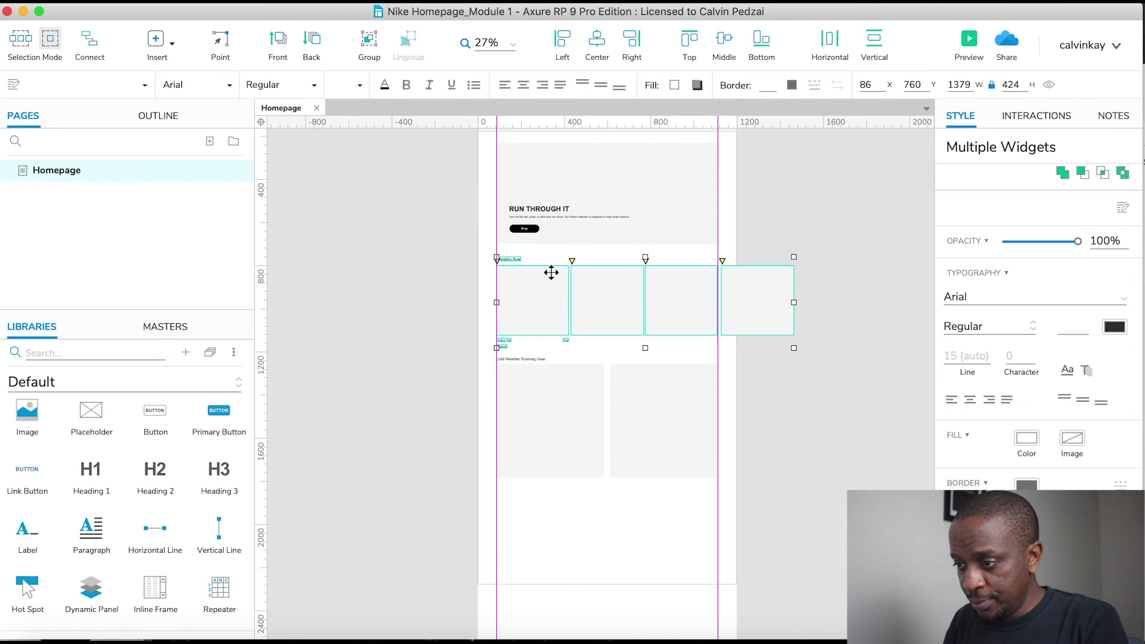
pyautogui.moveTo(533, 285); pyautogui.dragTo(535, 519)
# - Scroll Nike's page down to More Nike and back up to Just In, then return to Axure
pyautogui.click(781, 422)
pyautogui.press('super+Tab')
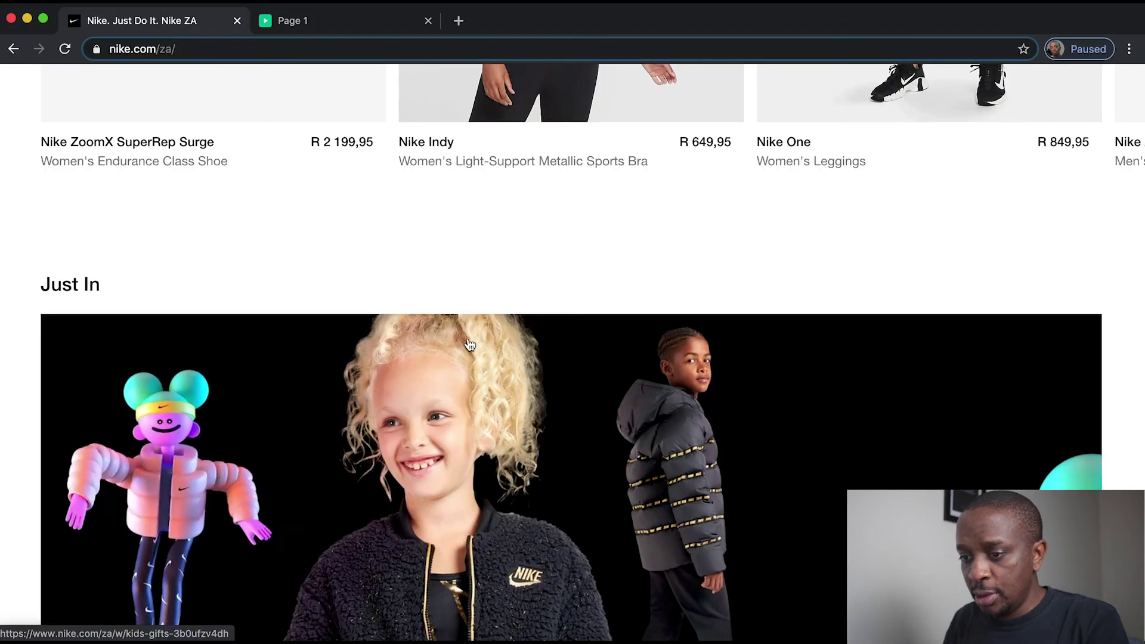
pyautogui.scroll(-10, 468, 344)
pyautogui.scroll(-9, 468, 344)
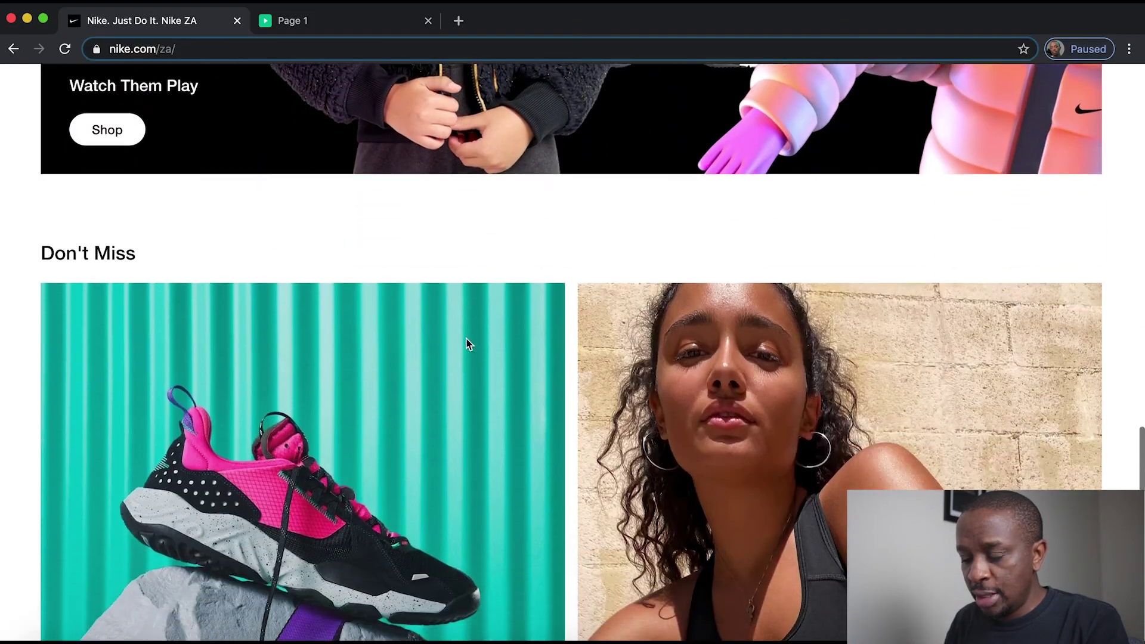
pyautogui.scroll(-6, 468, 345)
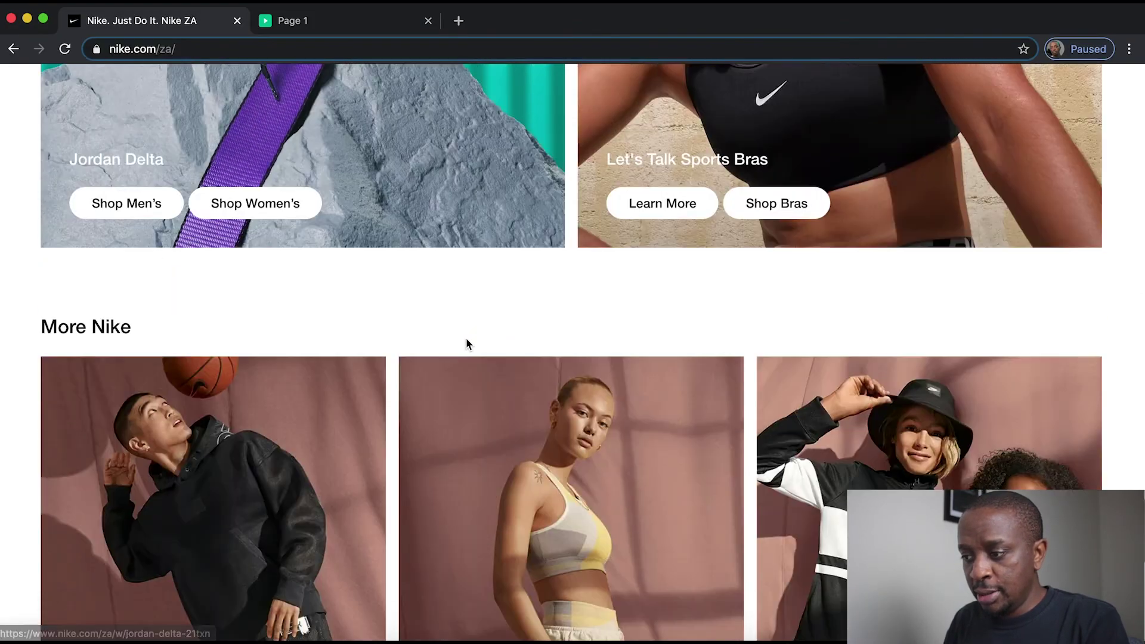
pyautogui.scroll(3, 468, 344)
pyautogui.scroll(10, 467, 345)
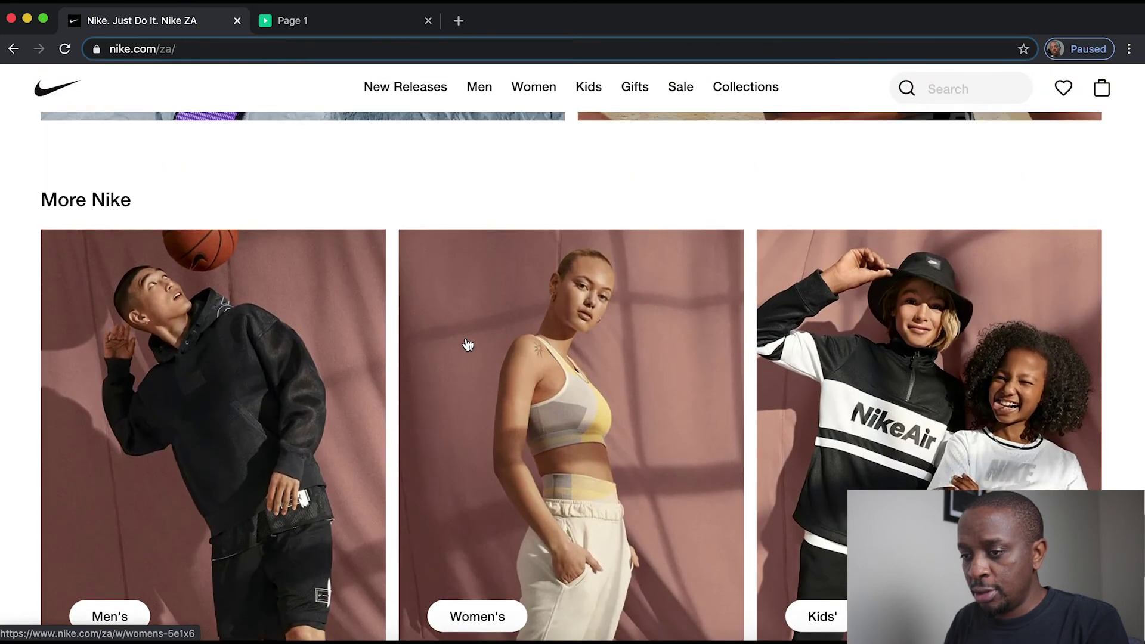
pyautogui.scroll(5, 468, 344)
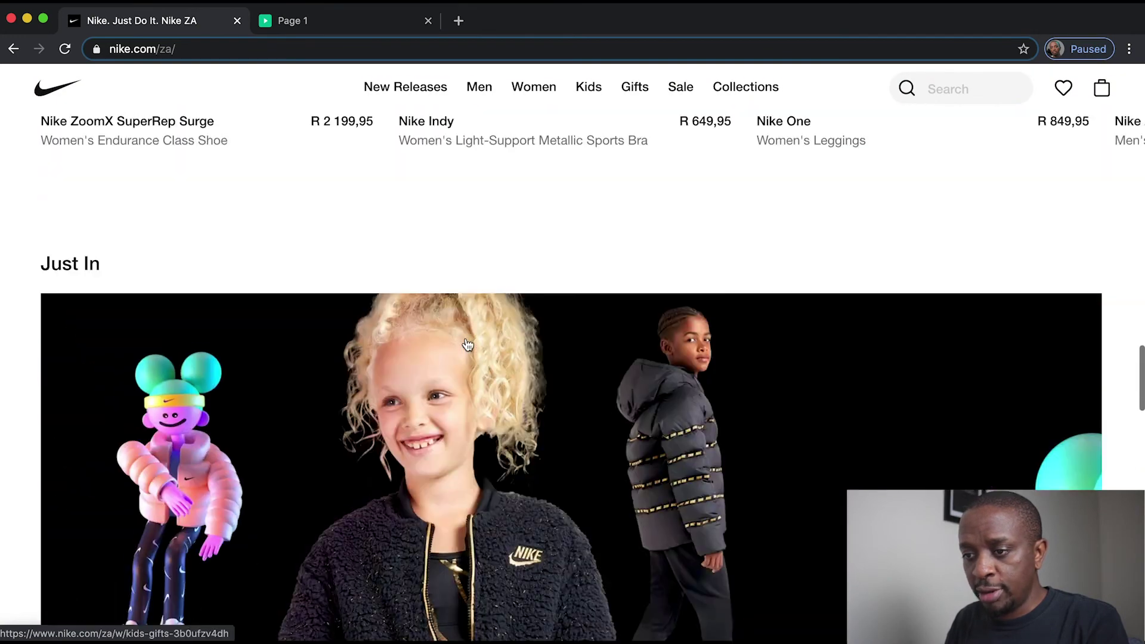
pyautogui.press('super+Tab')
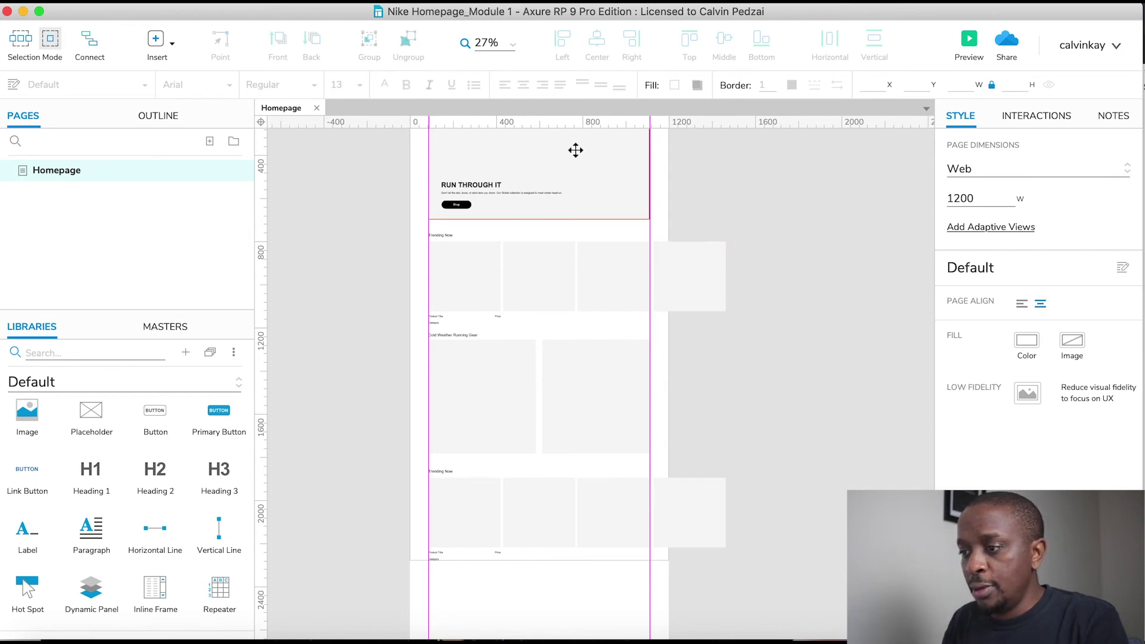
# - Duplicate the hero Box 1 below the second Trending Now row
pyautogui.click(591, 165)
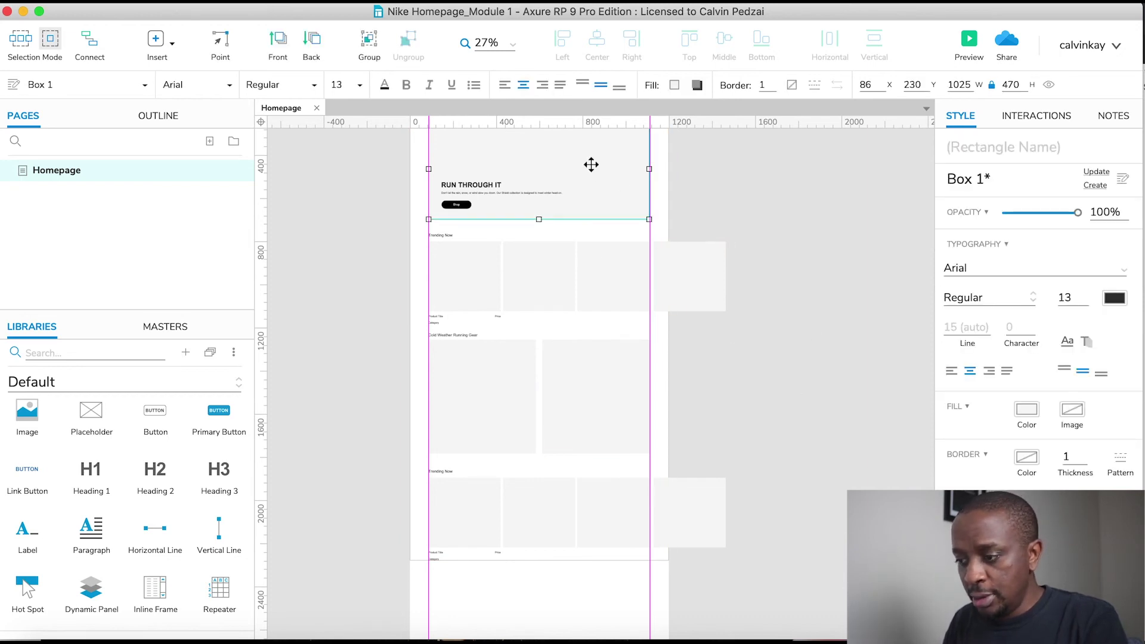
pyautogui.moveTo(591, 165); pyautogui.dragTo(592, 594)
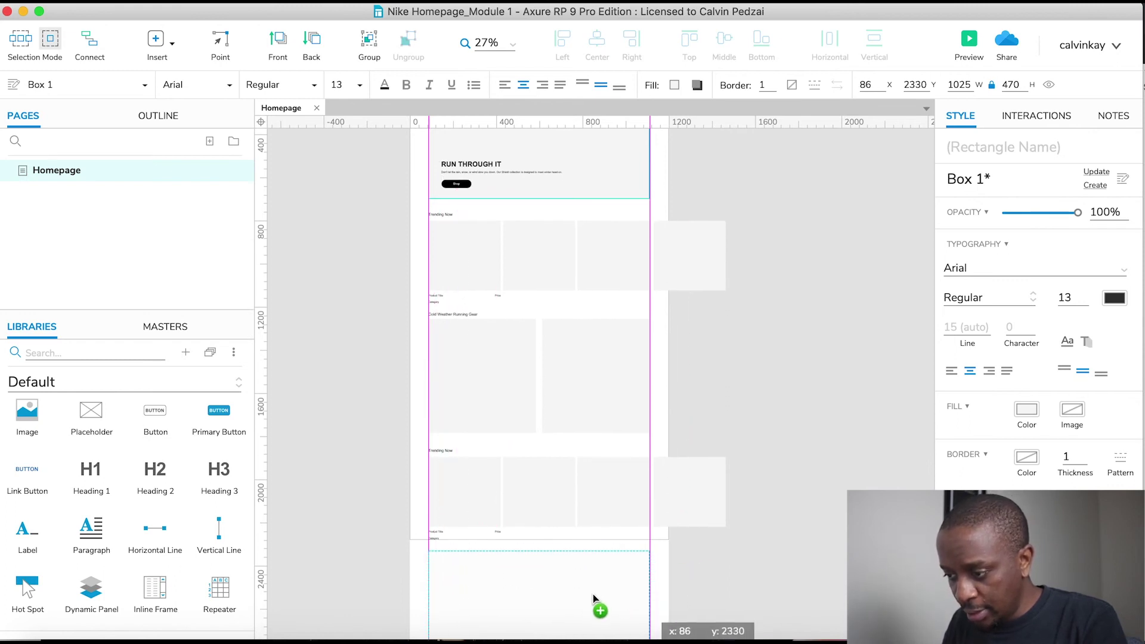
pyautogui.moveTo(593, 594); pyautogui.dragTo(593, 593)
pyautogui.scroll(-5, 555, 366)
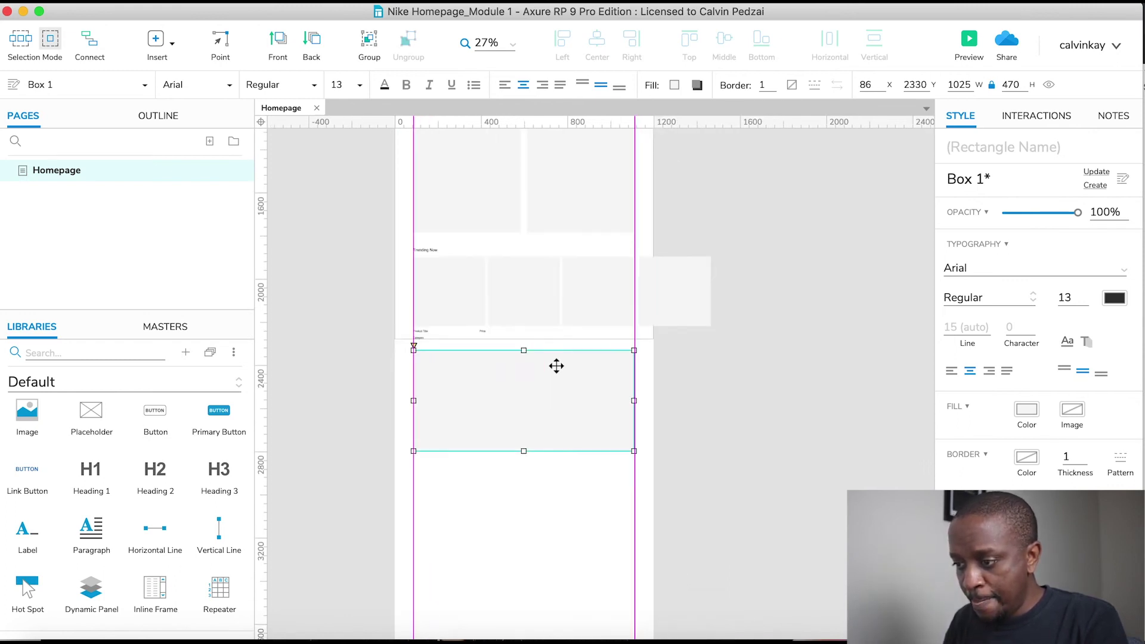
pyautogui.scroll(5, 555, 366)
pyautogui.scroll(-3, 556, 366)
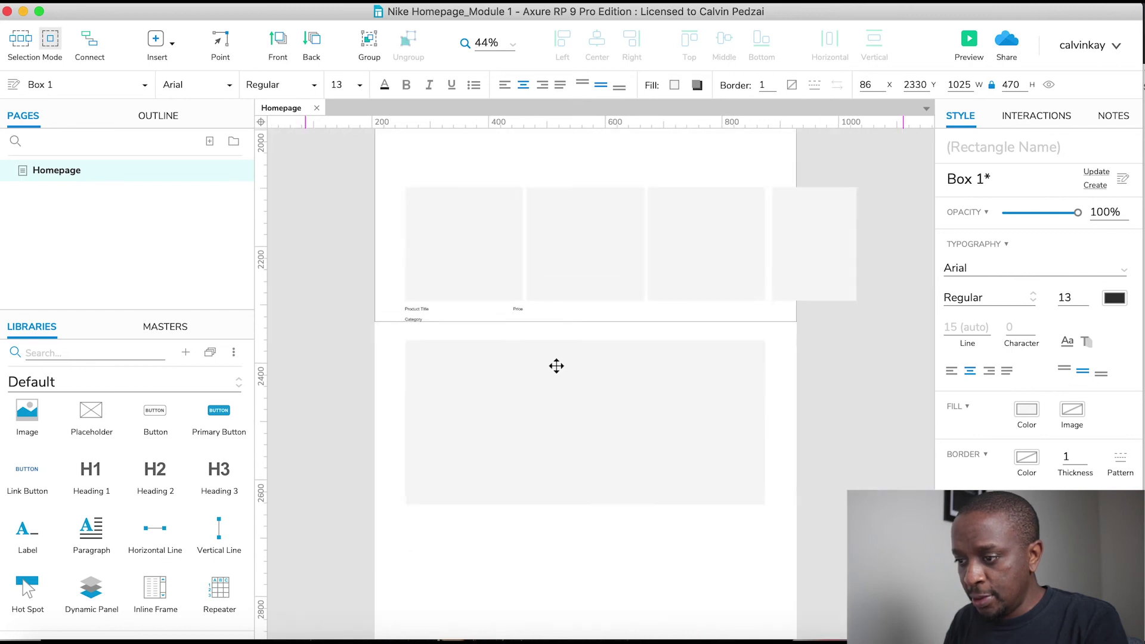
# - Unlock the page background rectangle and stretch it to 4664 px tall
pyautogui.click(393, 312)
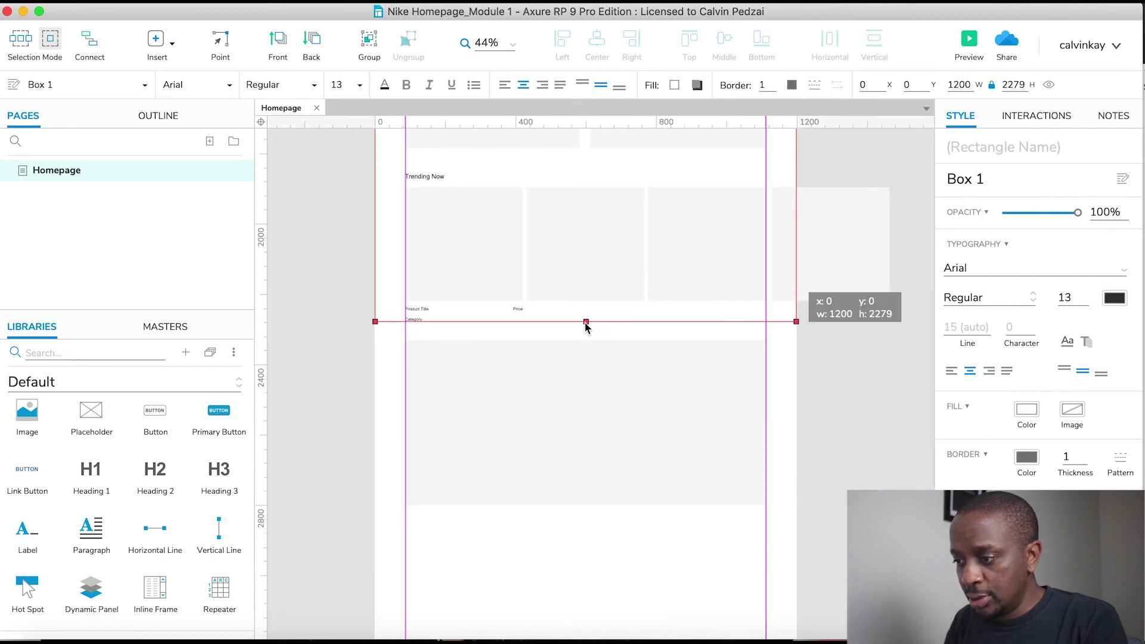
pyautogui.rightClick(607, 322)
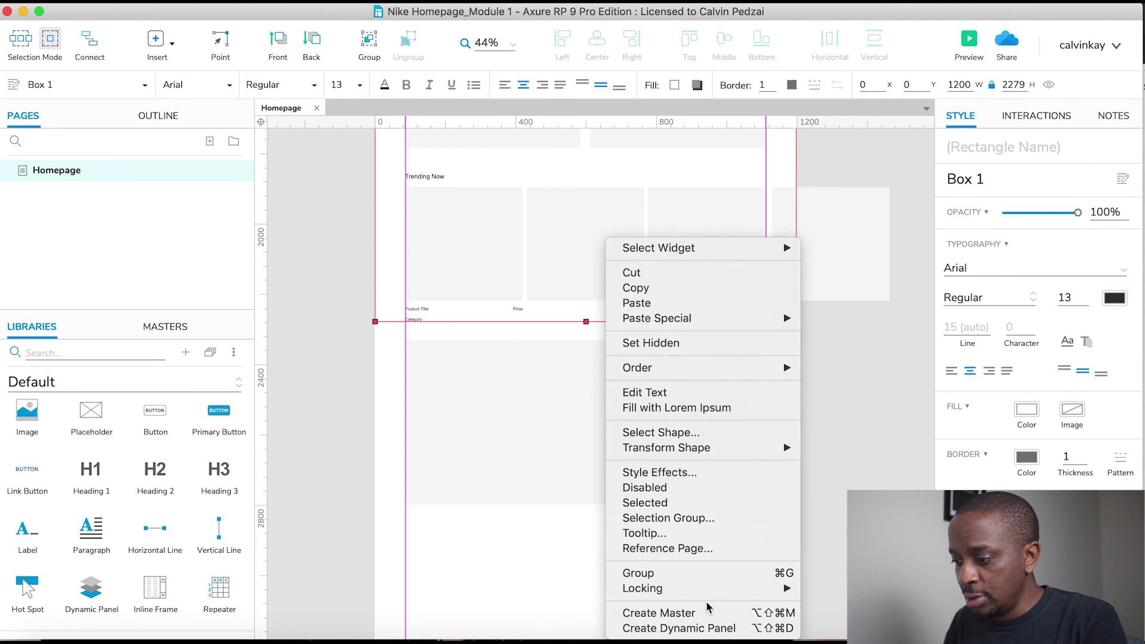
pyautogui.moveTo(715, 591)
pyautogui.click(825, 602)
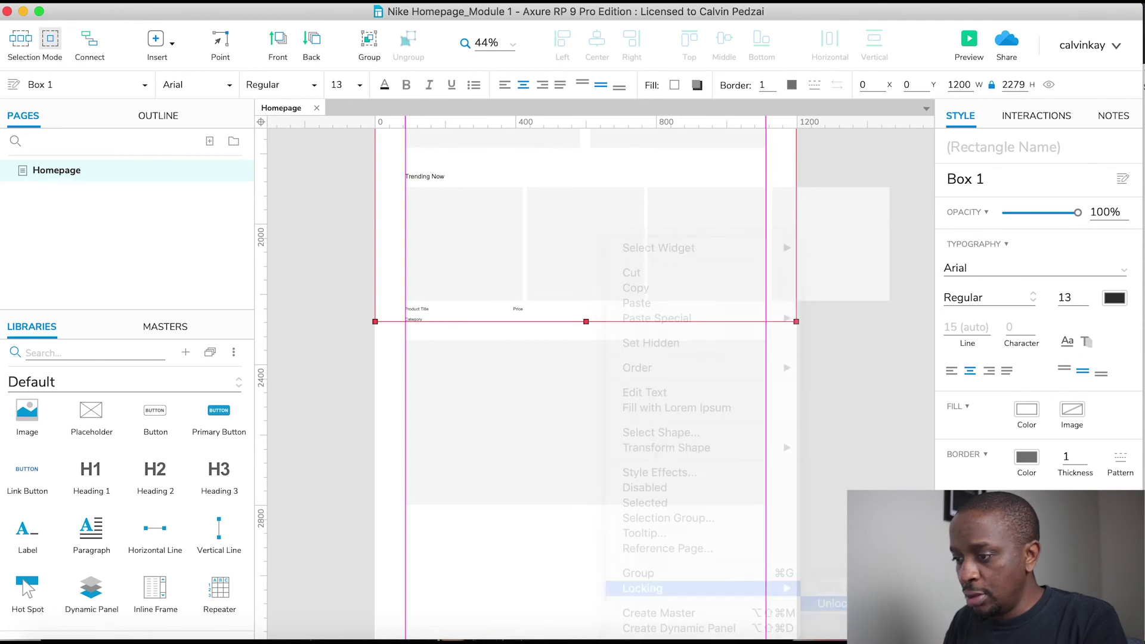
pyautogui.moveTo(586, 321); pyautogui.dragTo(636, 596)
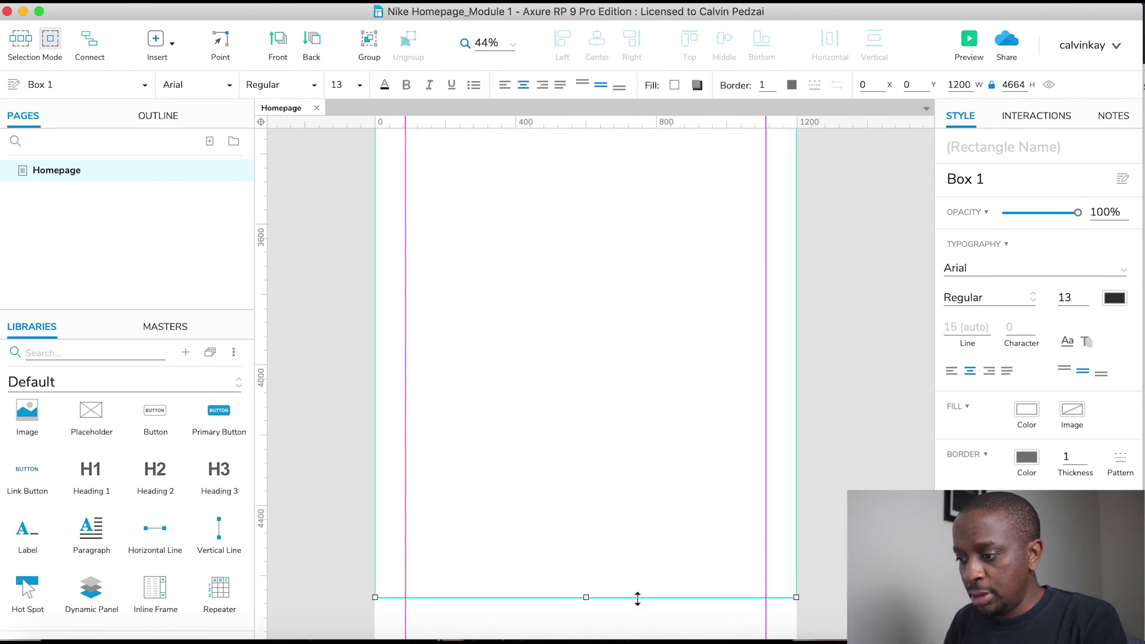
pyautogui.scroll(-6, 624, 316)
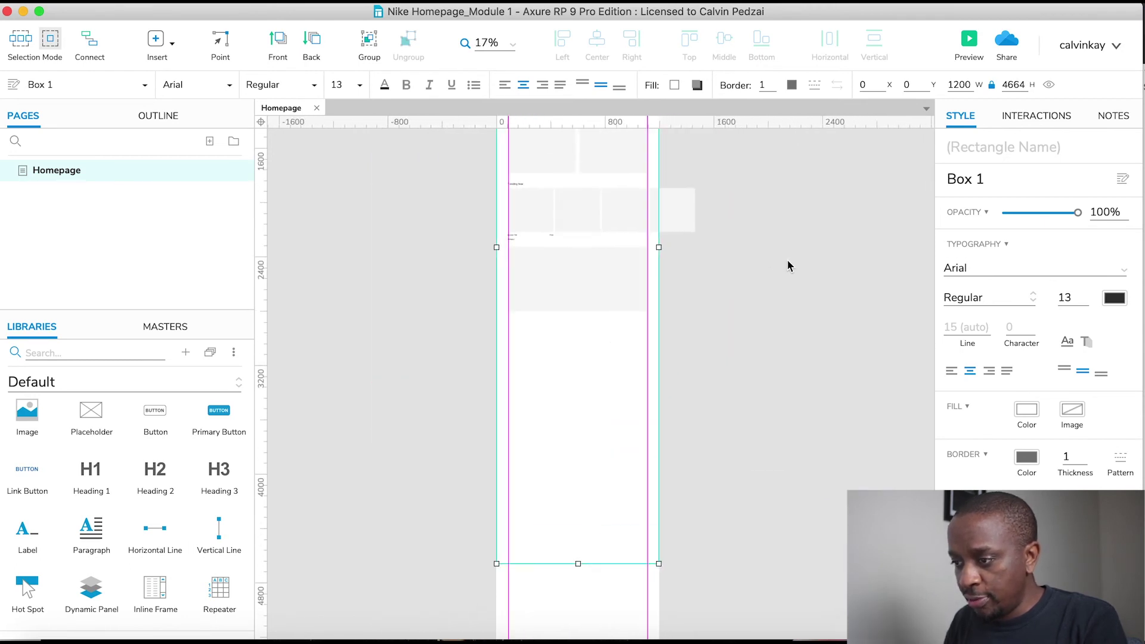
pyautogui.click(786, 265)
pyautogui.scroll(3, 623, 219)
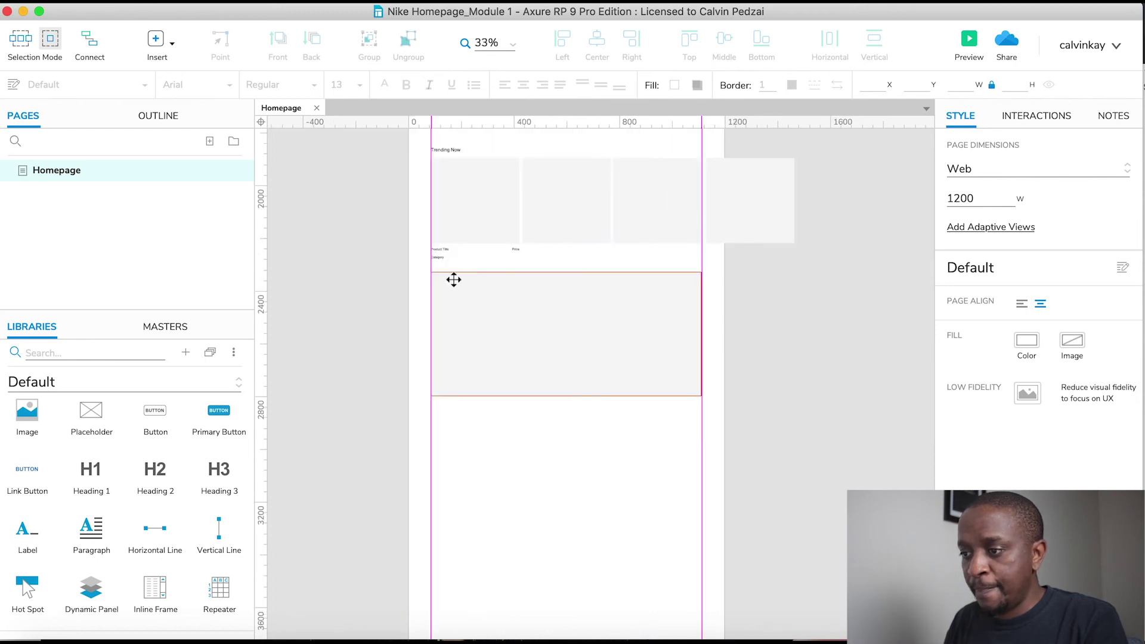
# - Copy the Trending Now heading above the new box and rename it 'Just Now'
pyautogui.scroll(1, 453, 279)
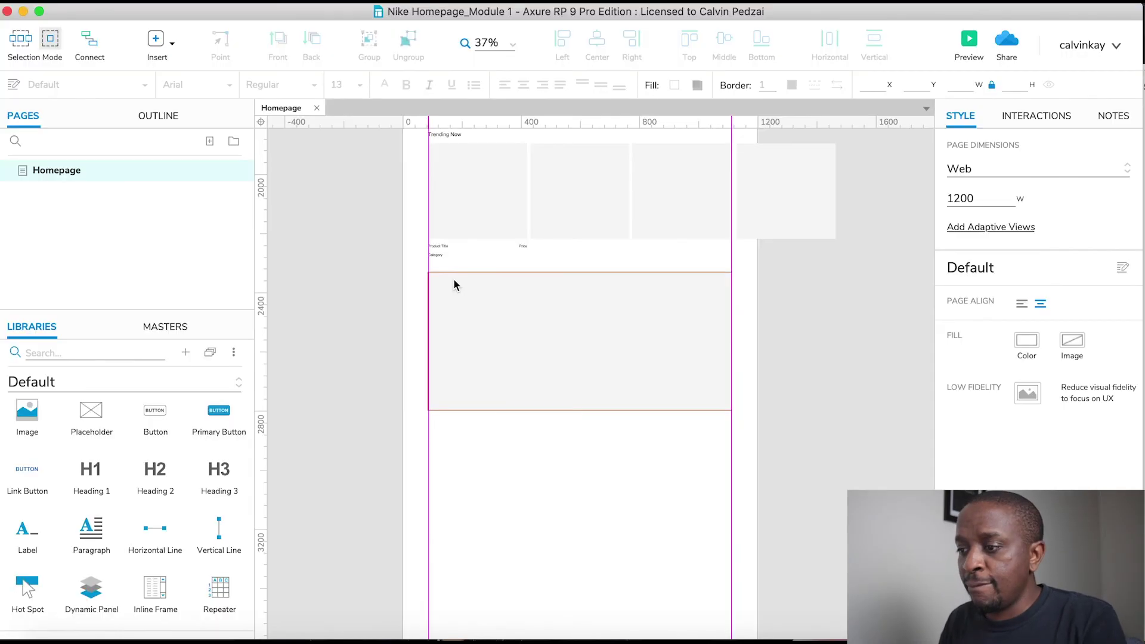
pyautogui.click(444, 135)
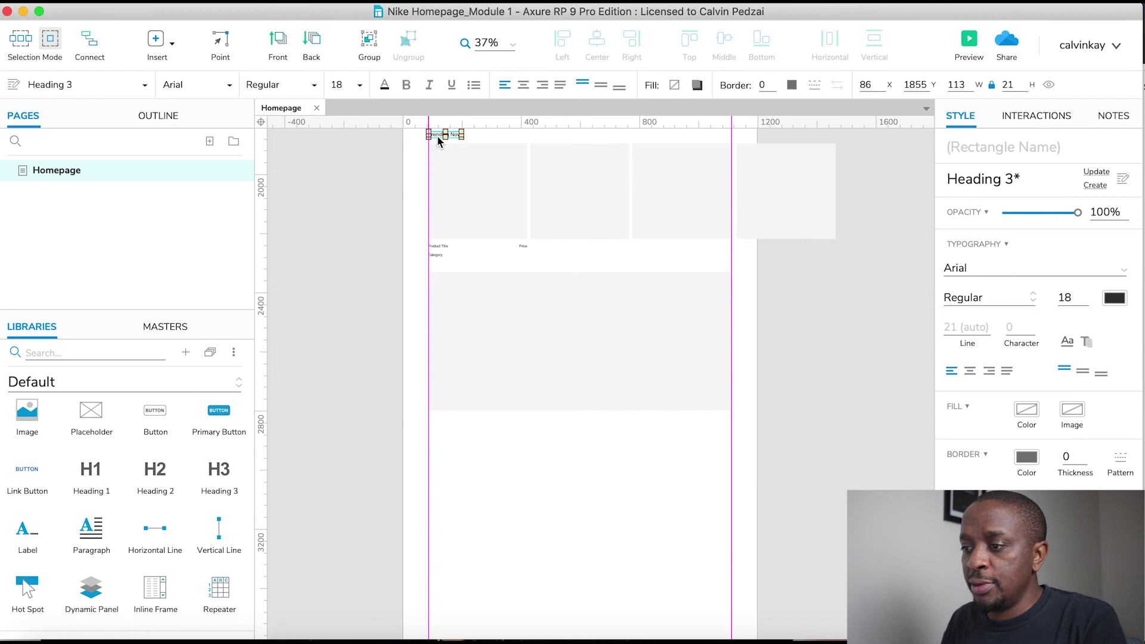
pyautogui.moveTo(437, 139); pyautogui.dragTo(435, 273)
pyautogui.doubleClick(435, 273)
pyautogui.write('Just Now')
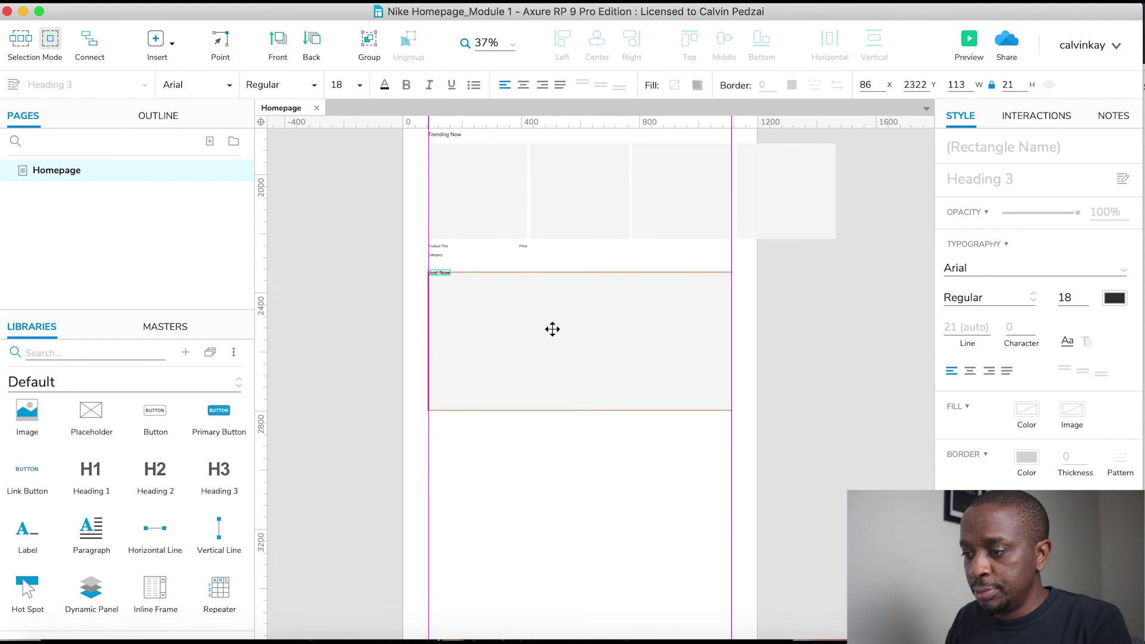
# - Move the copied hero box down to y 2365, then view Nike's Don't Miss section in Chrome
pyautogui.moveTo(552, 328); pyautogui.dragTo(554, 337)
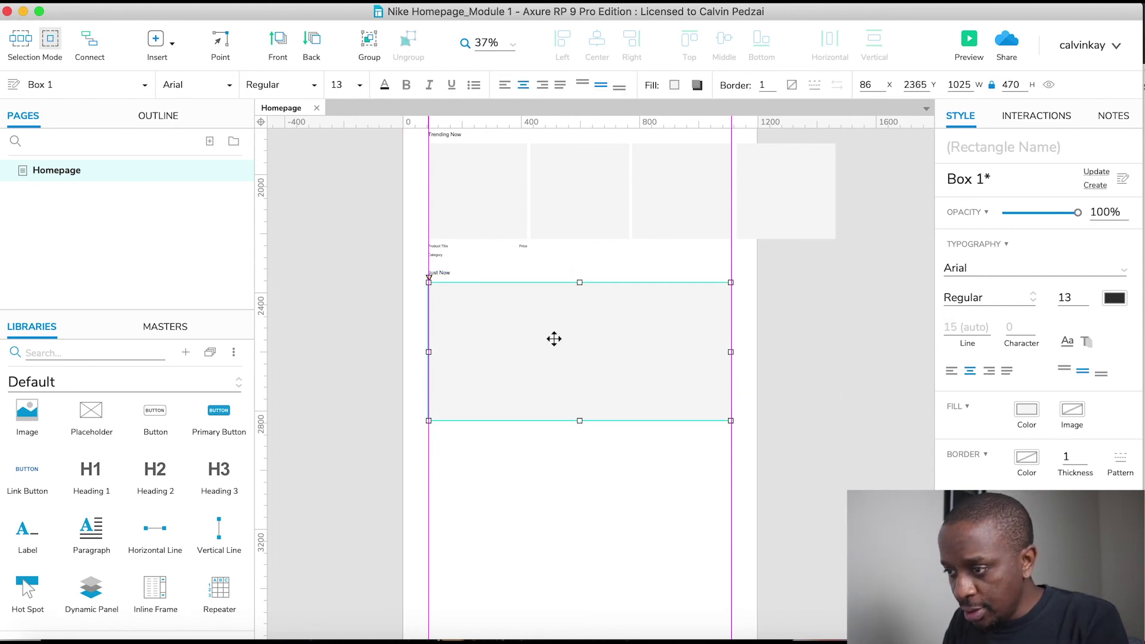
pyautogui.click(759, 319)
pyautogui.press('super+Tab')
pyautogui.scroll(-15, 544, 312)
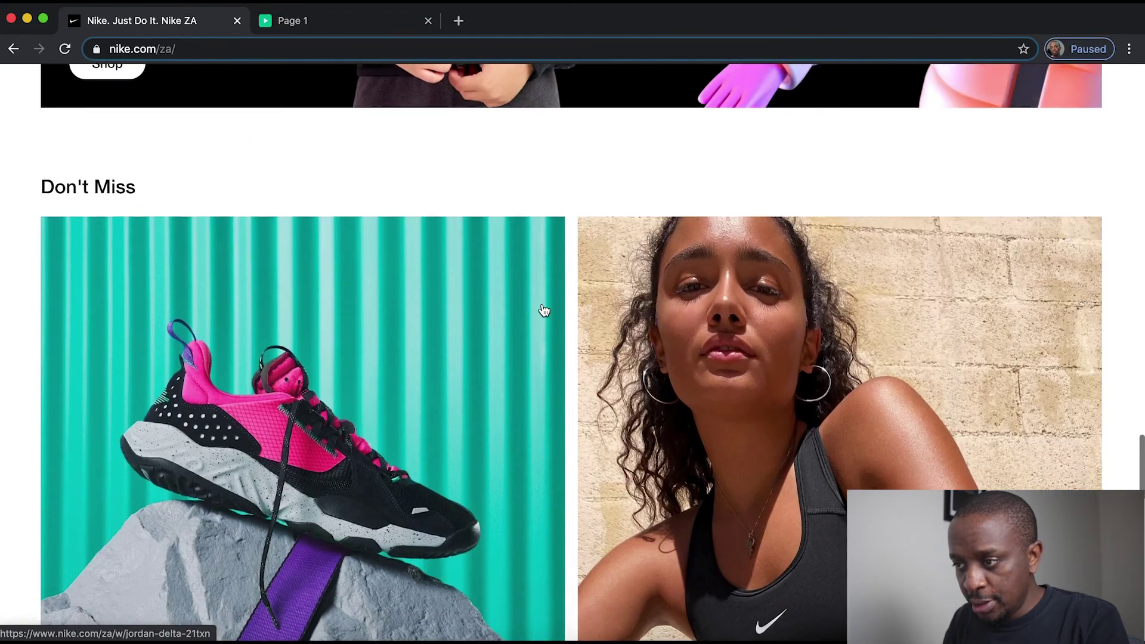
# - Move the Cold Weather Running Gear heading and both its boxes below Just Now, to y 2835
pyautogui.scroll(-2, 545, 311)
pyautogui.press('super+Tab')
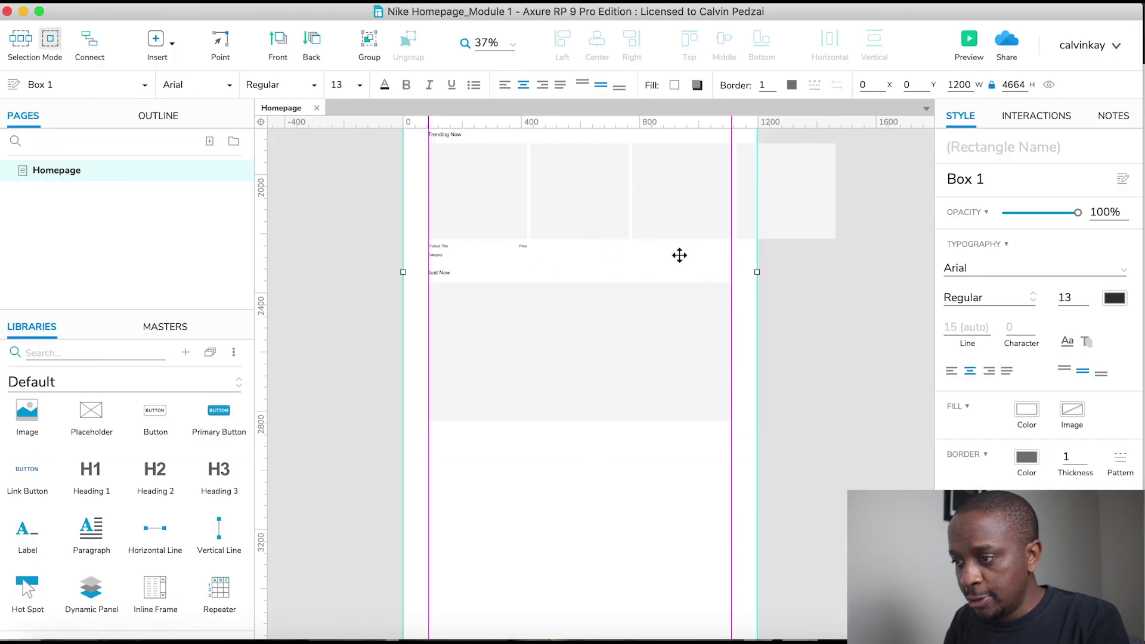
pyautogui.scroll(5, 678, 252)
pyautogui.click(542, 267)
pyautogui.keyDown('shift'); pyautogui.click(685, 276); pyautogui.keyUp('shift')
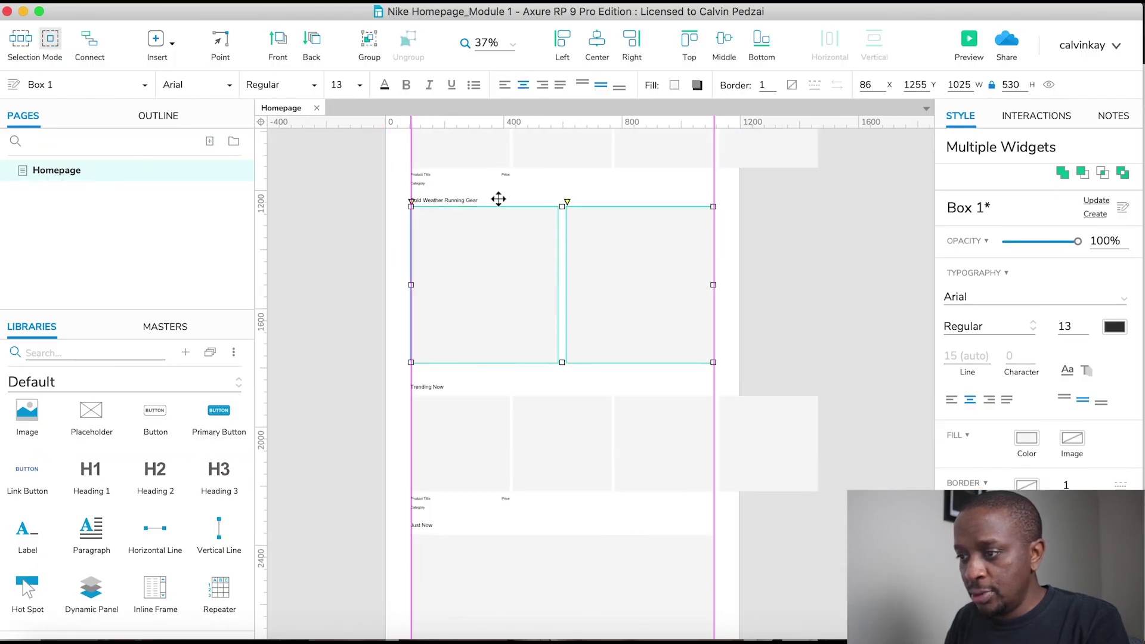
pyautogui.keyDown('shift'); pyautogui.click(455, 199); pyautogui.keyUp('shift')
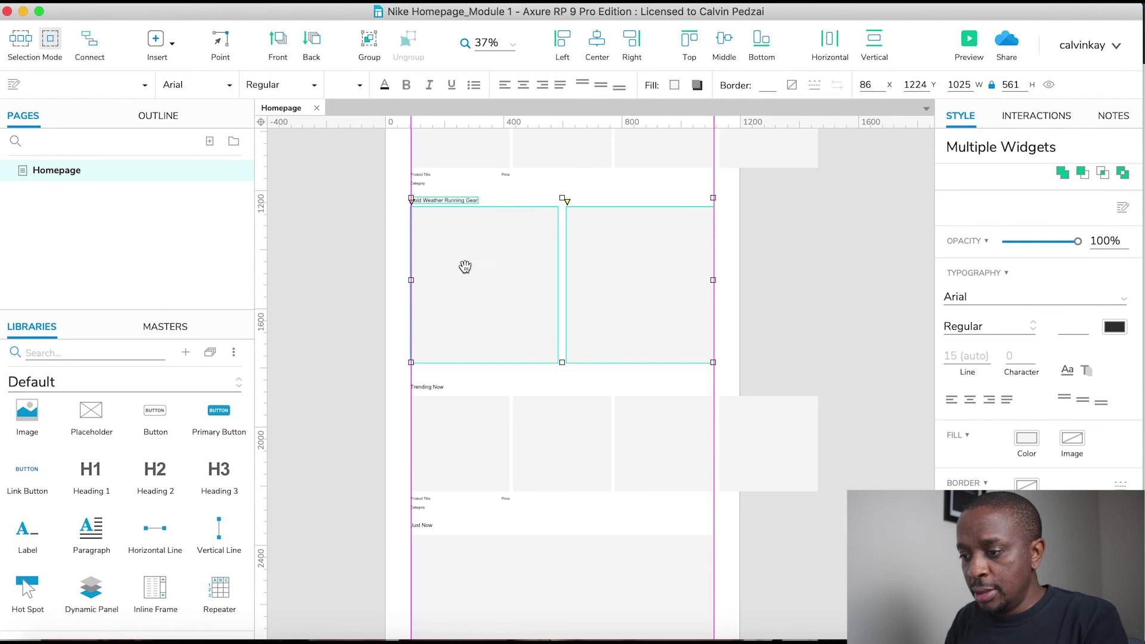
pyautogui.moveTo(465, 267); pyautogui.dragTo(465, 524)
pyautogui.click(761, 450)
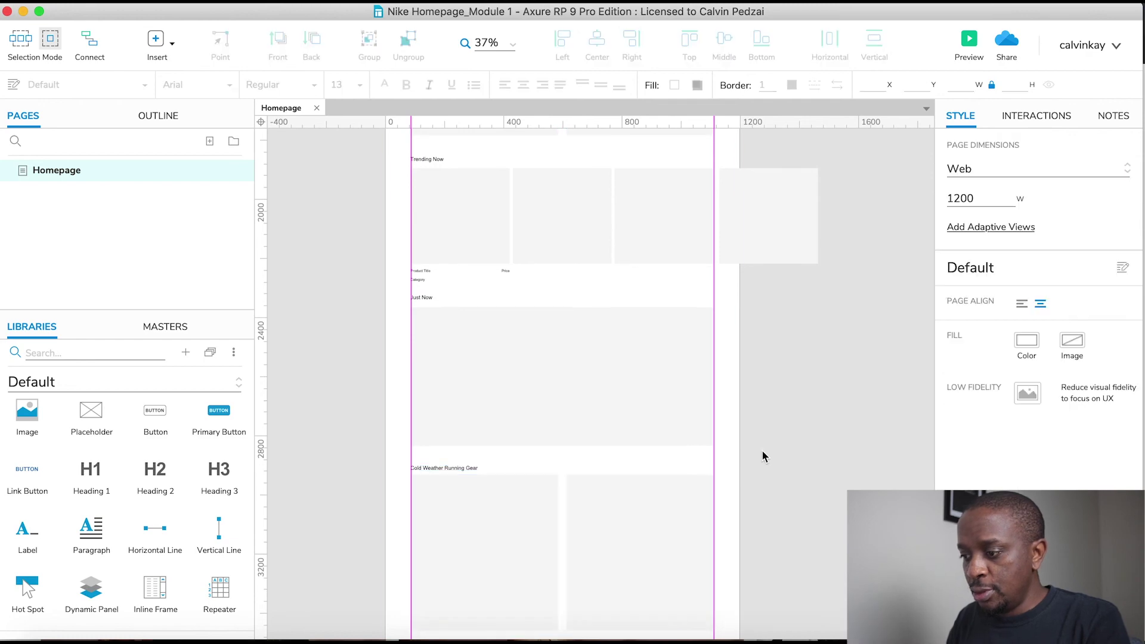
# - Check the next section of the Nike site in Chrome, then return to Axure
pyautogui.press('super+Tab')
pyautogui.scroll(-6, 348, 420)
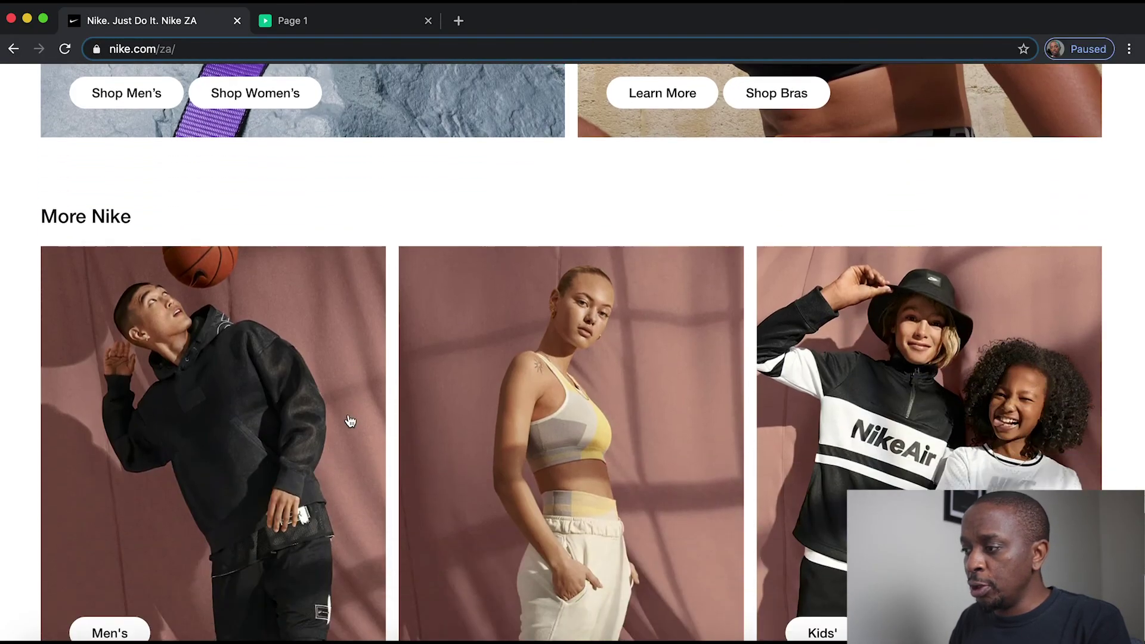
pyautogui.scroll(-2, 350, 421)
pyautogui.scroll(1, 350, 421)
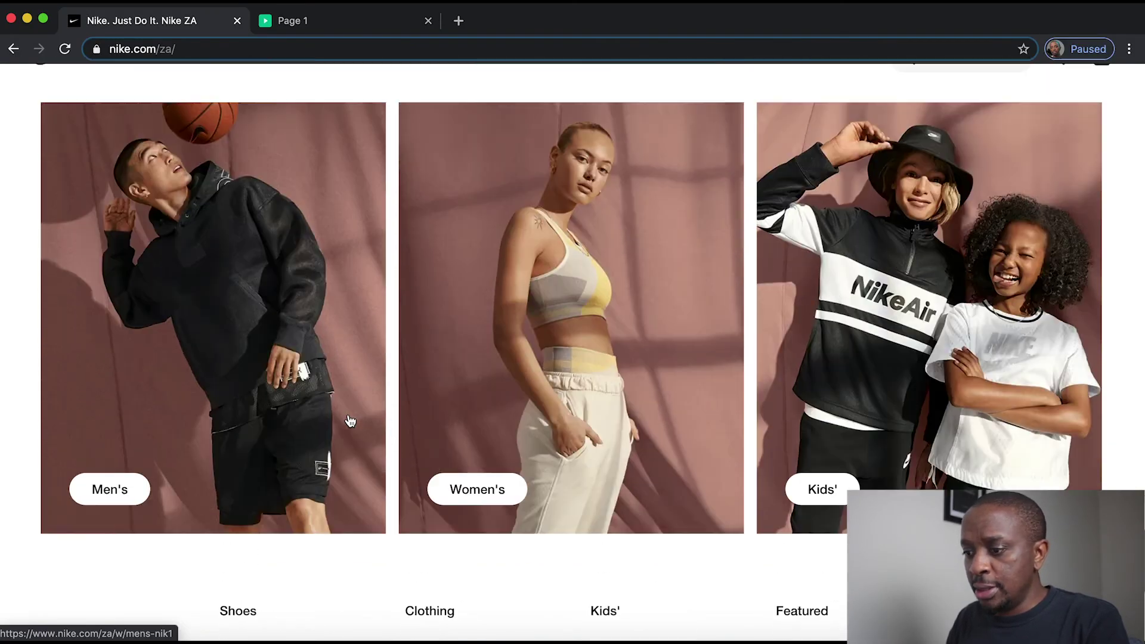
pyautogui.press('super+Tab')
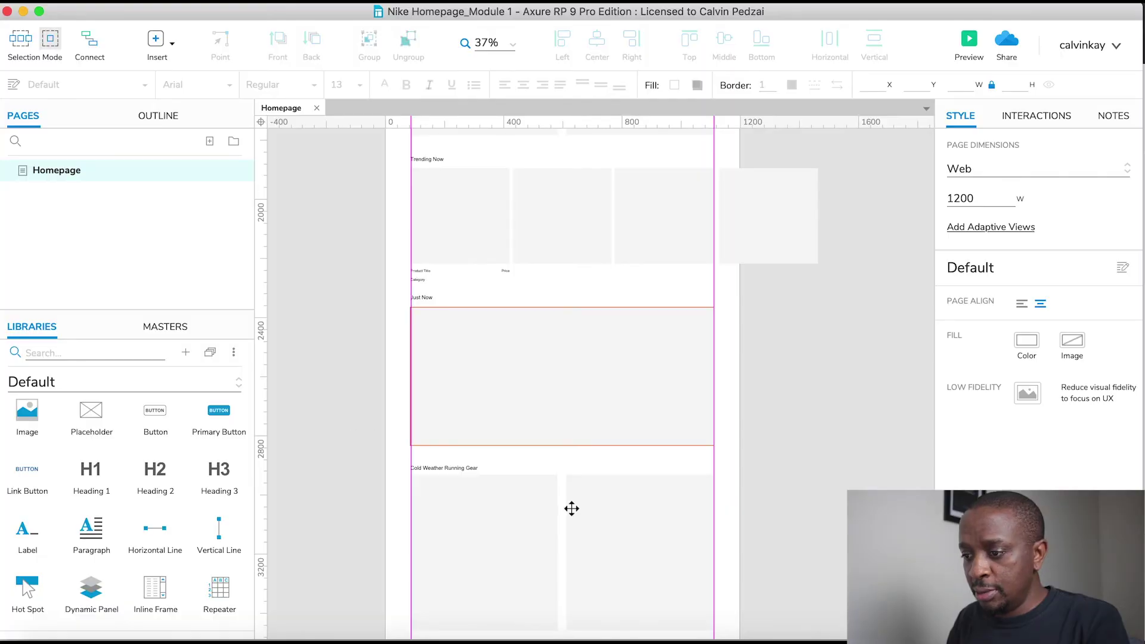
pyautogui.scroll(-5, 765, 468)
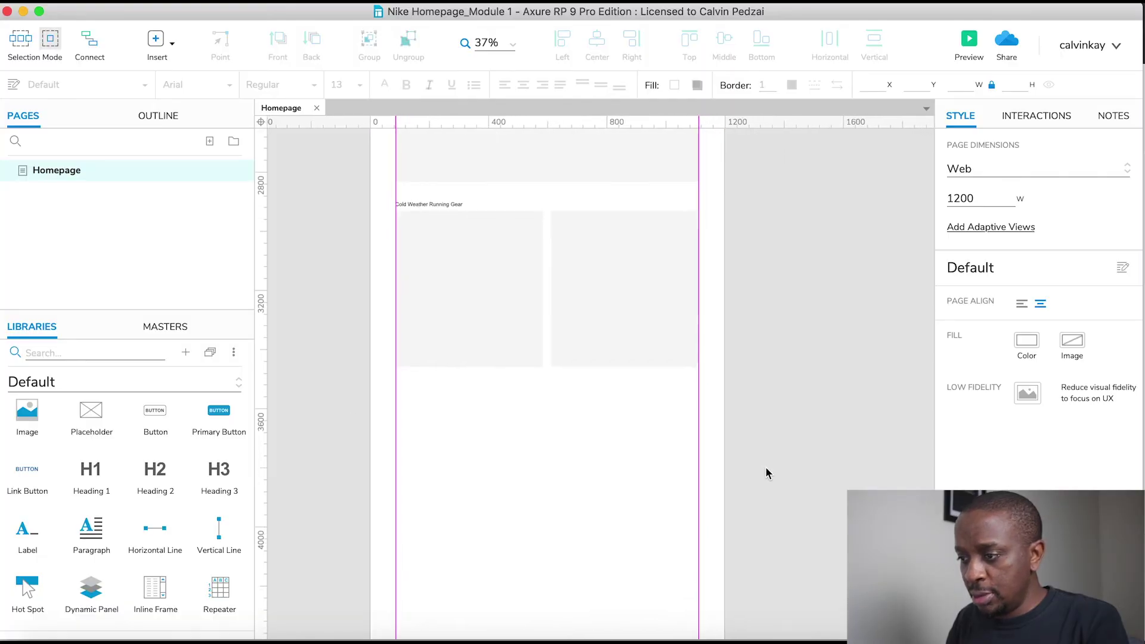
# - Copy the Cold Weather heading below the cards and add narrow 322 px wide boxes beneath it
pyautogui.click(426, 199)
pyautogui.moveTo(426, 200); pyautogui.dragTo(427, 388)
pyautogui.click(488, 266)
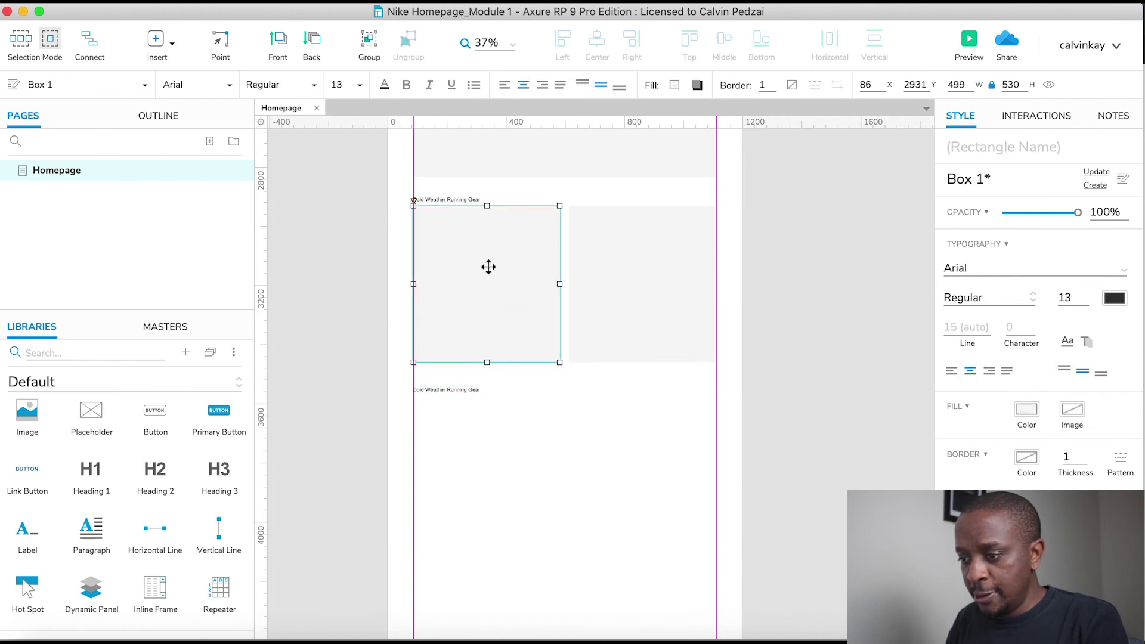
pyautogui.moveTo(458, 272); pyautogui.dragTo(475, 475)
pyautogui.moveTo(559, 489); pyautogui.dragTo(507, 488)
pyautogui.moveTo(442, 465); pyautogui.dragTo(654, 459)
# - Line up the three lower boxes in one row and distribute them horizontally
pyautogui.keyDown('shift'); pyautogui.click(574, 465); pyautogui.keyUp('shift')
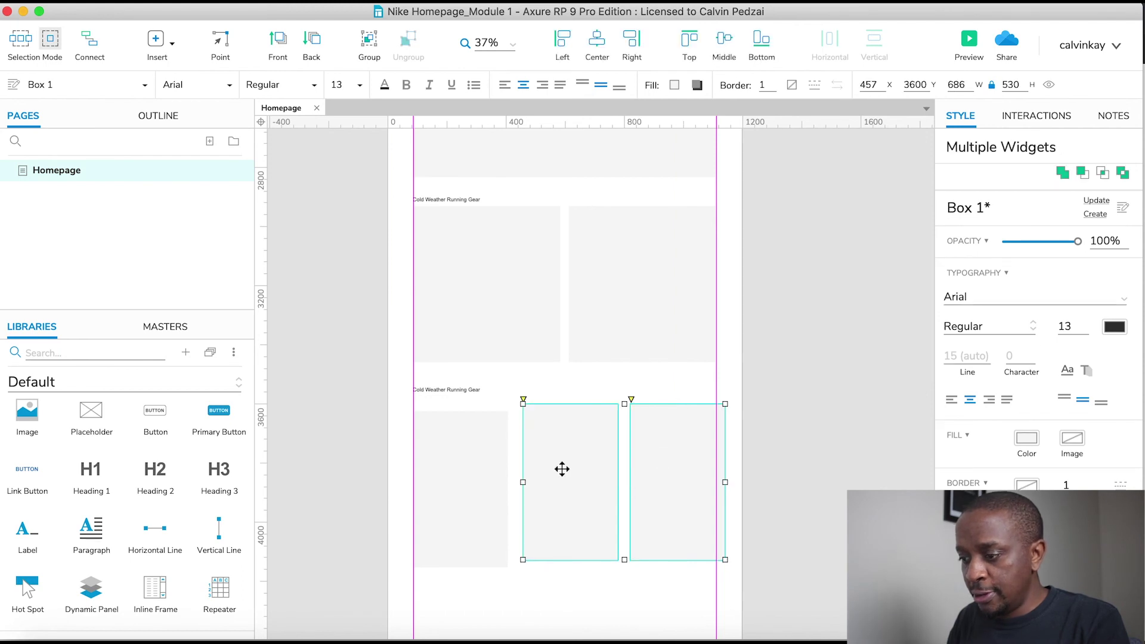
pyautogui.moveTo(559, 473); pyautogui.dragTo(558, 475)
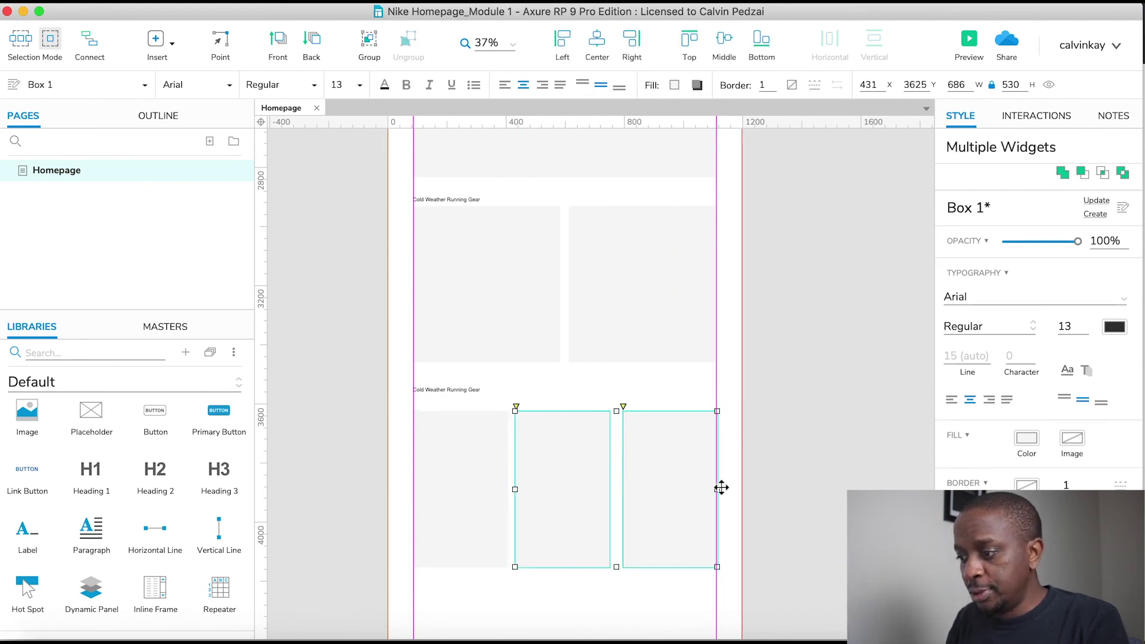
pyautogui.keyDown('shift'); pyautogui.click(483, 484); pyautogui.keyUp('shift')
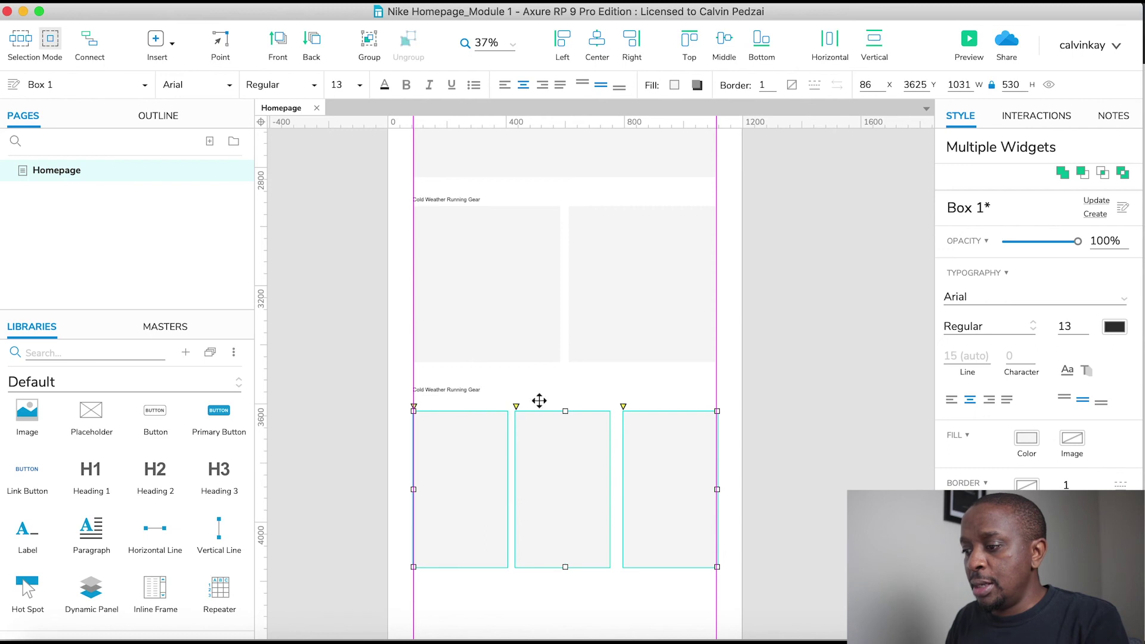
pyautogui.click(830, 40)
pyautogui.click(802, 503)
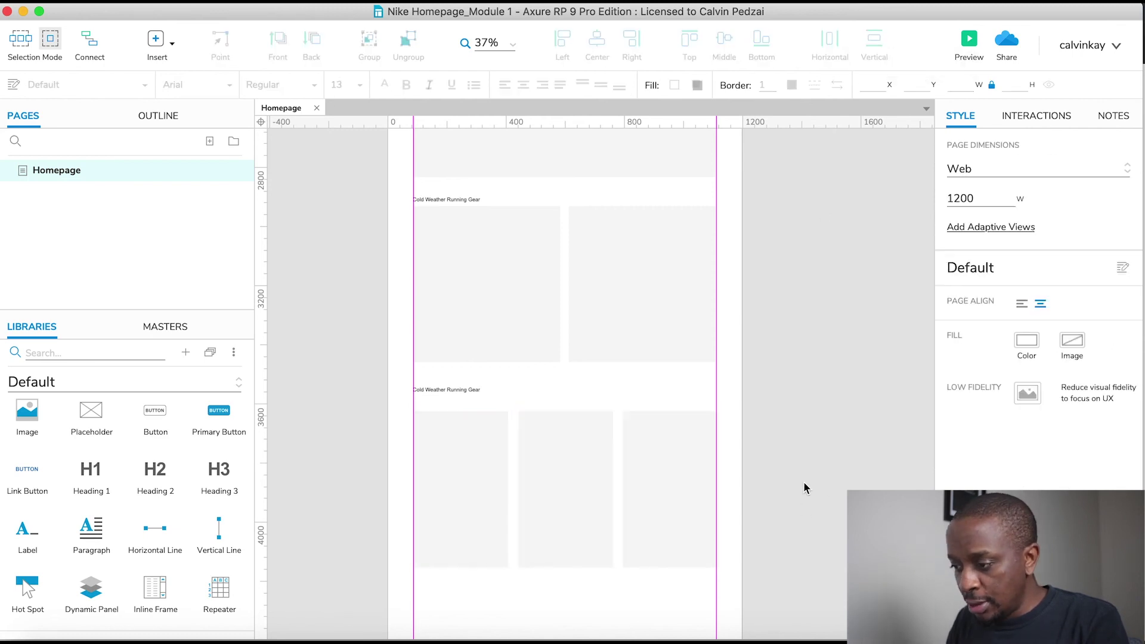
# - Nudge the right box onto the right margin and redistribute all three boxes evenly
pyautogui.scroll(5, 672, 506)
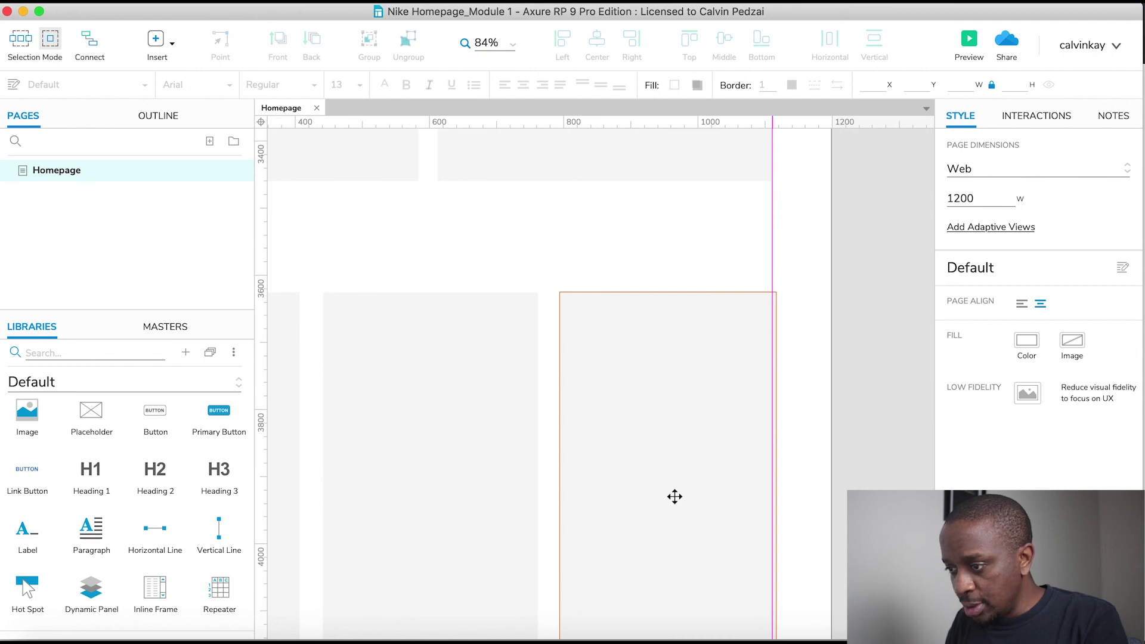
pyautogui.click(675, 497)
pyautogui.moveTo(669, 496); pyautogui.dragTo(669, 496)
pyautogui.scroll(-3, 669, 496)
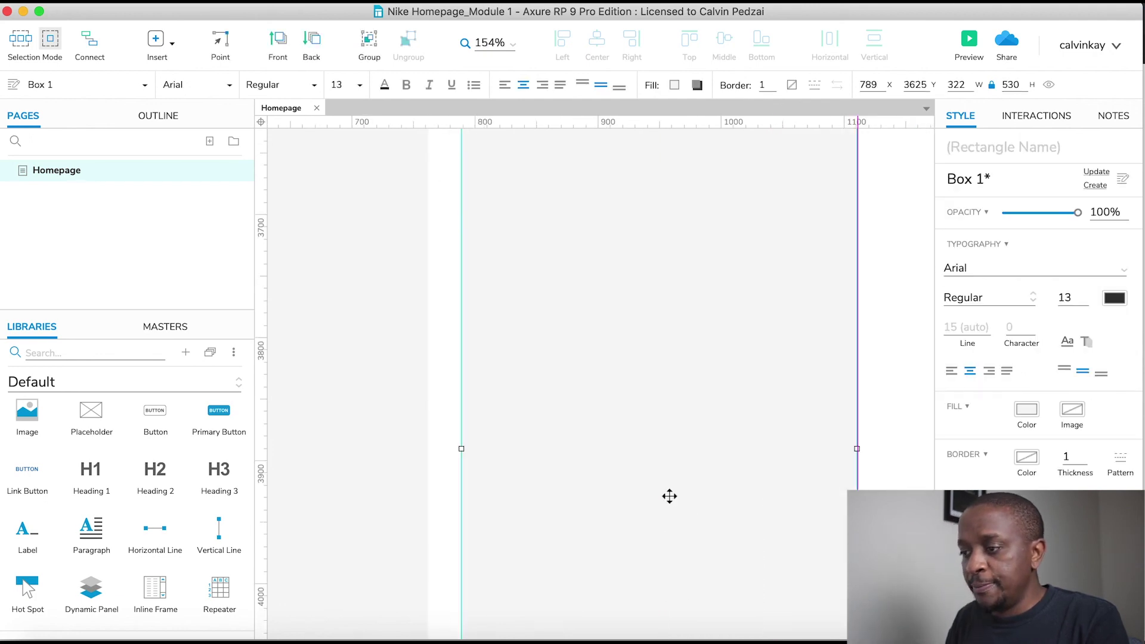
pyautogui.keyDown('shift'); pyautogui.click(511, 480); pyautogui.keyUp('shift')
pyautogui.keyDown('shift'); pyautogui.click(374, 473); pyautogui.keyUp('shift')
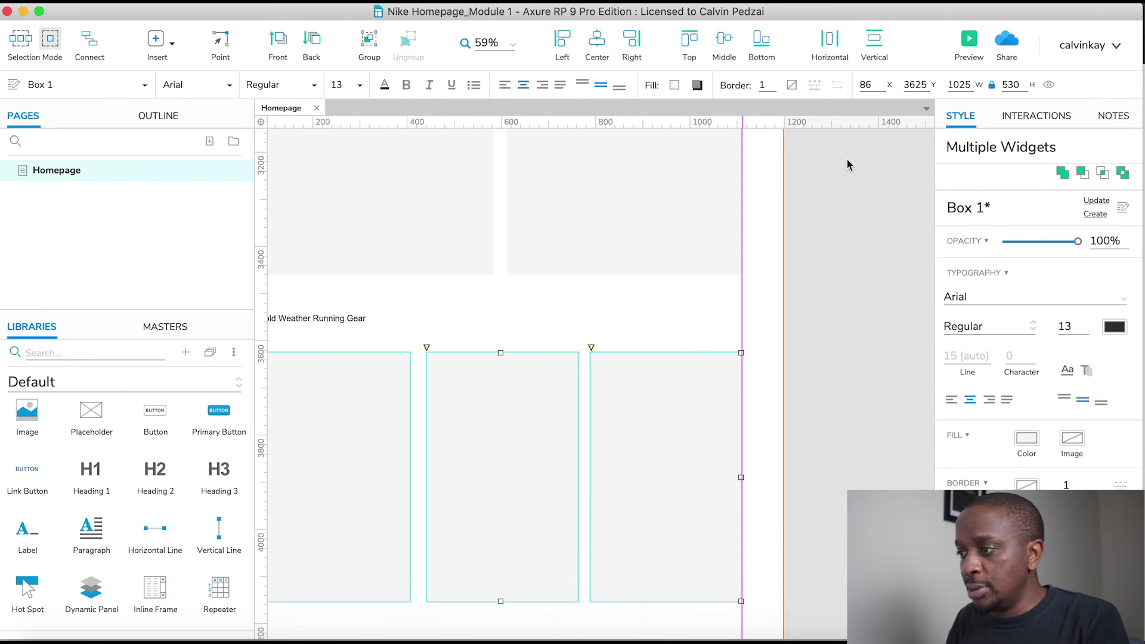
pyautogui.click(830, 45)
pyautogui.click(817, 476)
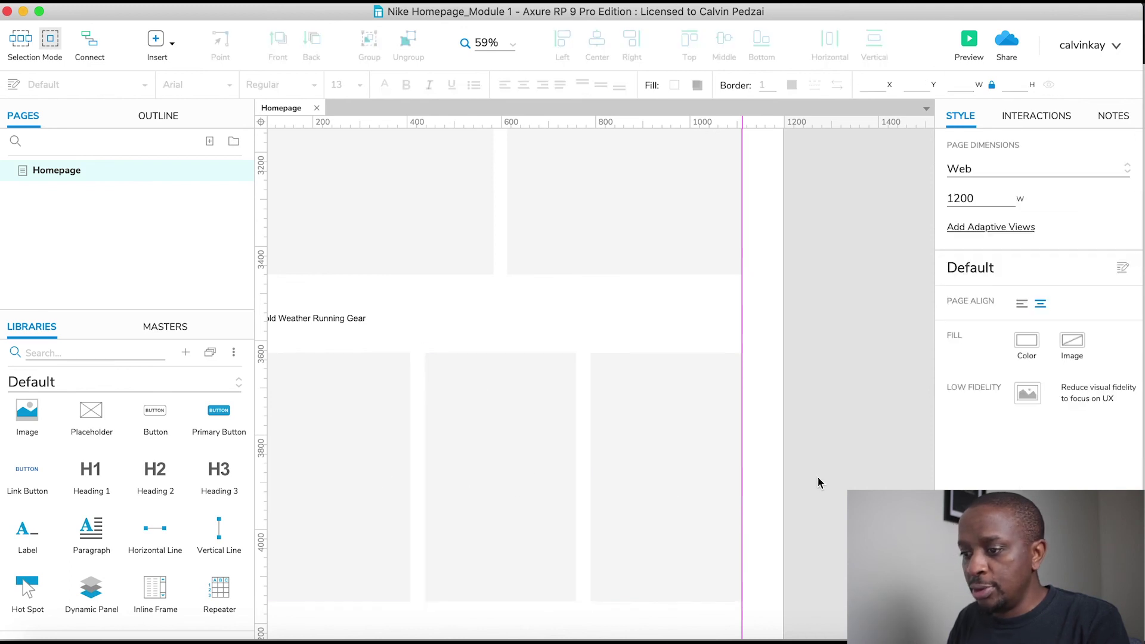
pyautogui.scroll(-4, 817, 476)
# - Review Nike's footer Shoes, Clothing, Kids' and Featured link columns in Chrome, then return to Axure
pyautogui.press('super+Tab')
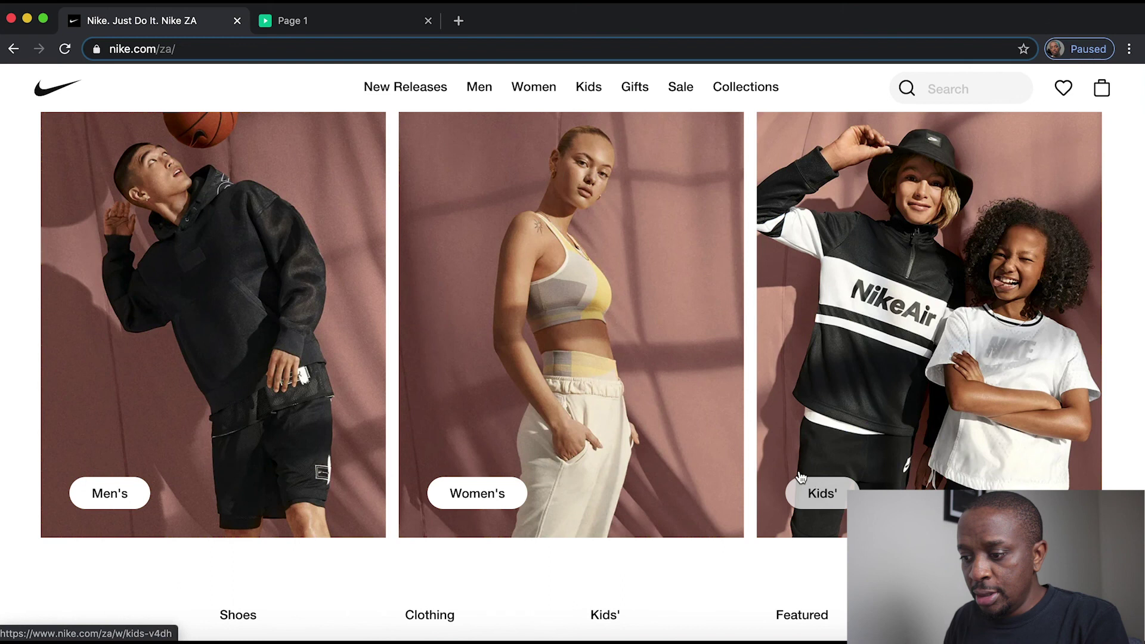
pyautogui.scroll(-6, 539, 476)
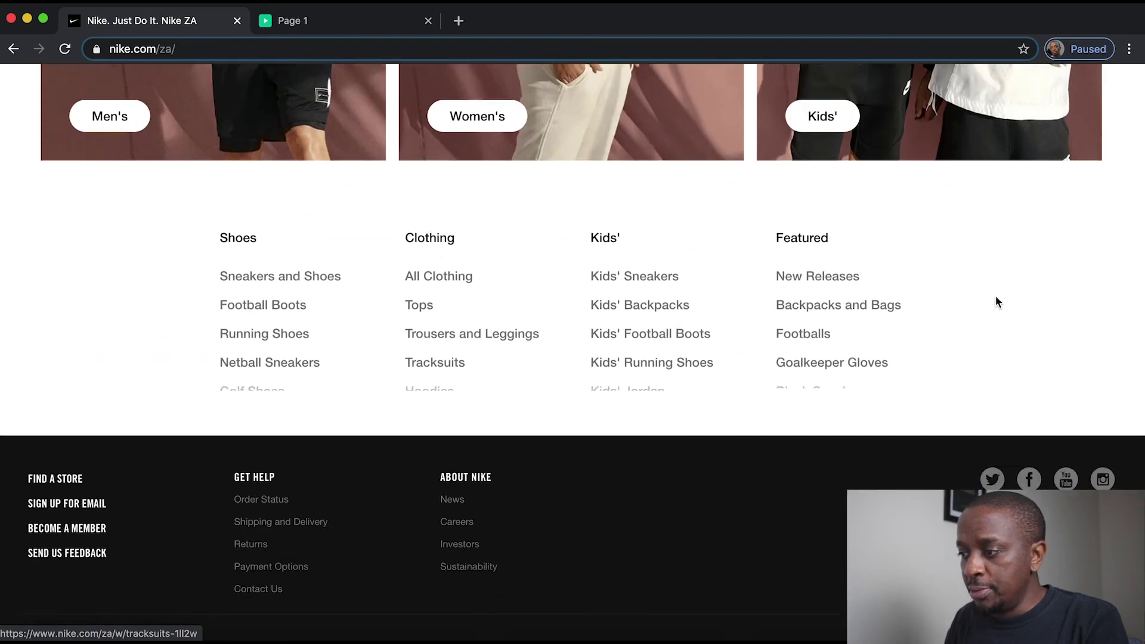
pyautogui.moveTo(995, 301)
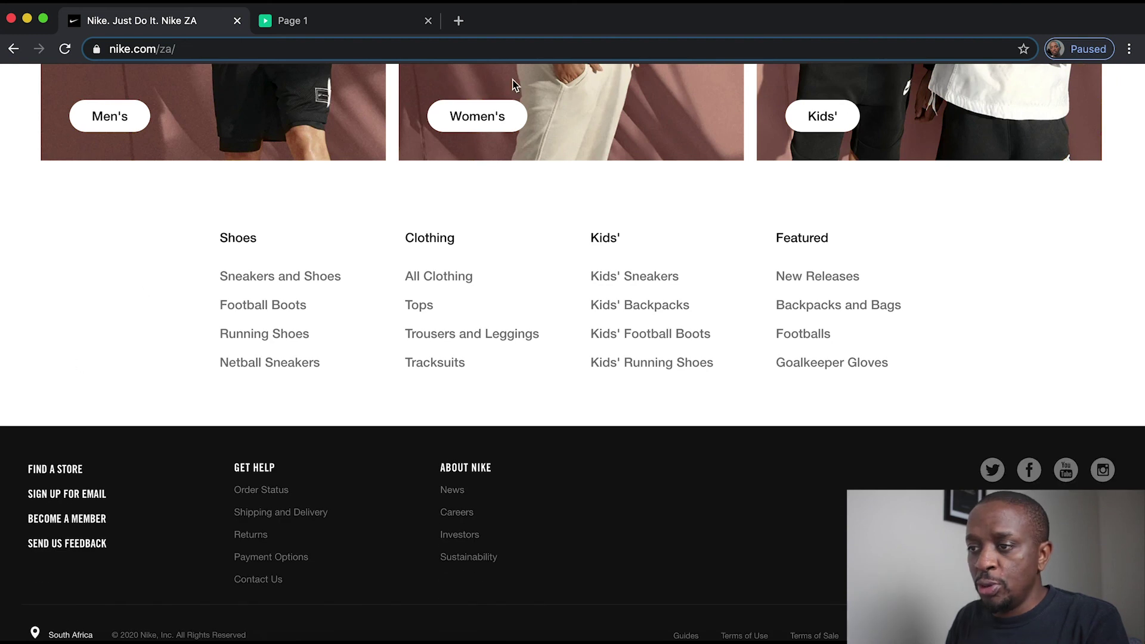
pyautogui.press('super+Tab')
# - Paste the Shoes and Clothing link lists as the first two columns below the boxes
pyautogui.scroll(5, 596, 442)
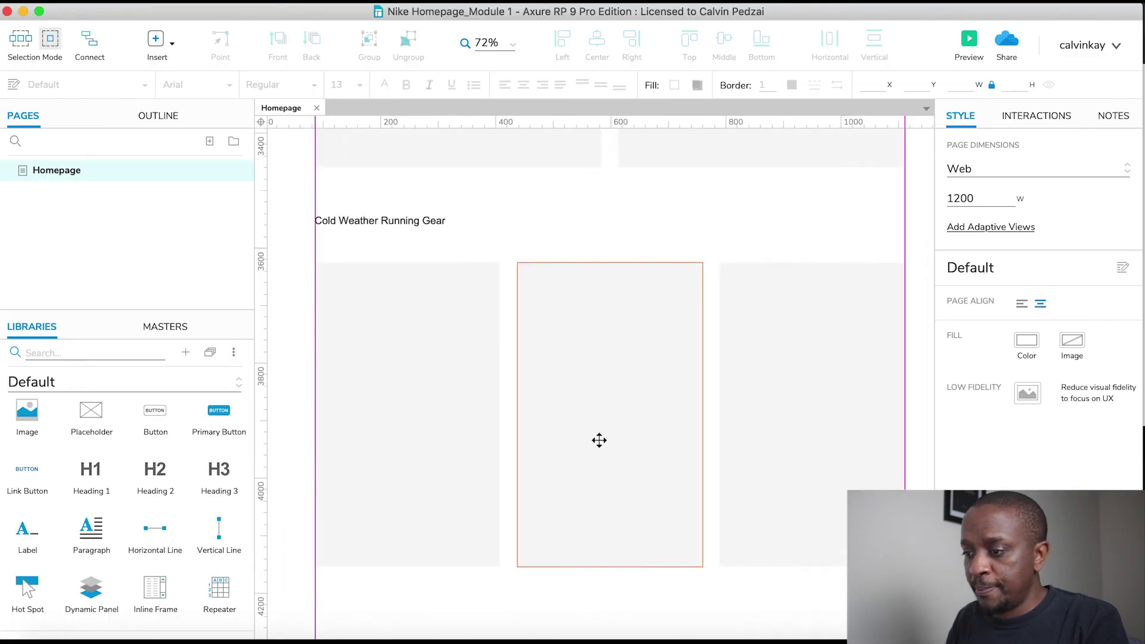
pyautogui.scroll(-5, 598, 440)
pyautogui.click(464, 403)
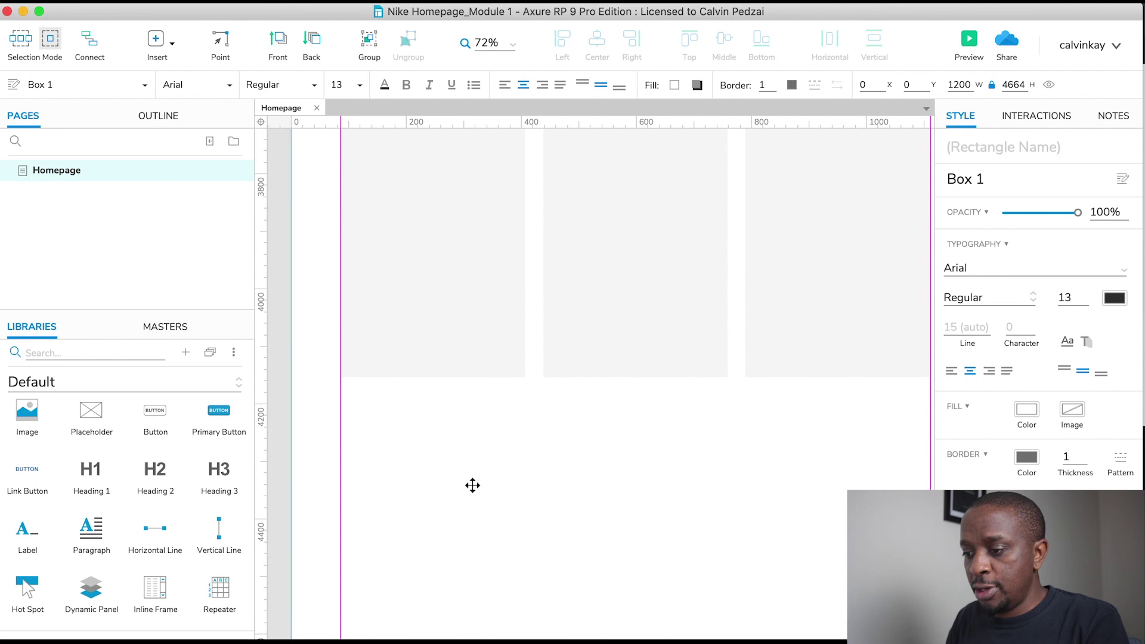
pyautogui.write('Shoes Sneakers and Shoes Football Boots Running Shoes Netball Sneakers Golf Shoes Skate Shoes Basketball Shoes Tennis Shoes')
pyautogui.moveTo(572, 375); pyautogui.dragTo(409, 461)
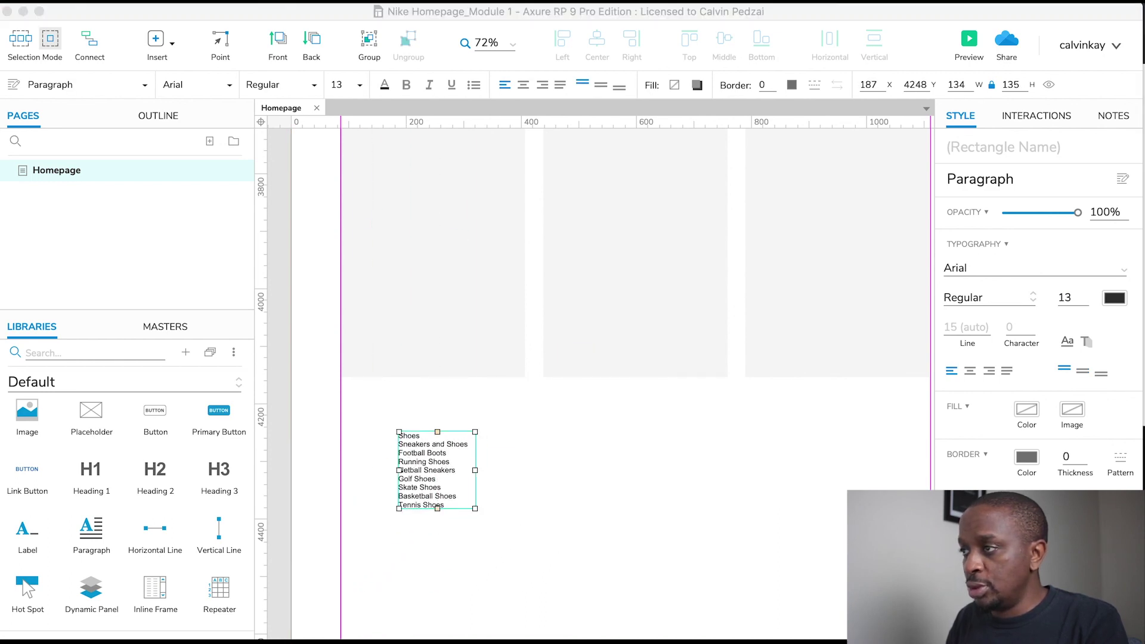
pyautogui.click(600, 473)
pyautogui.press('super+v')
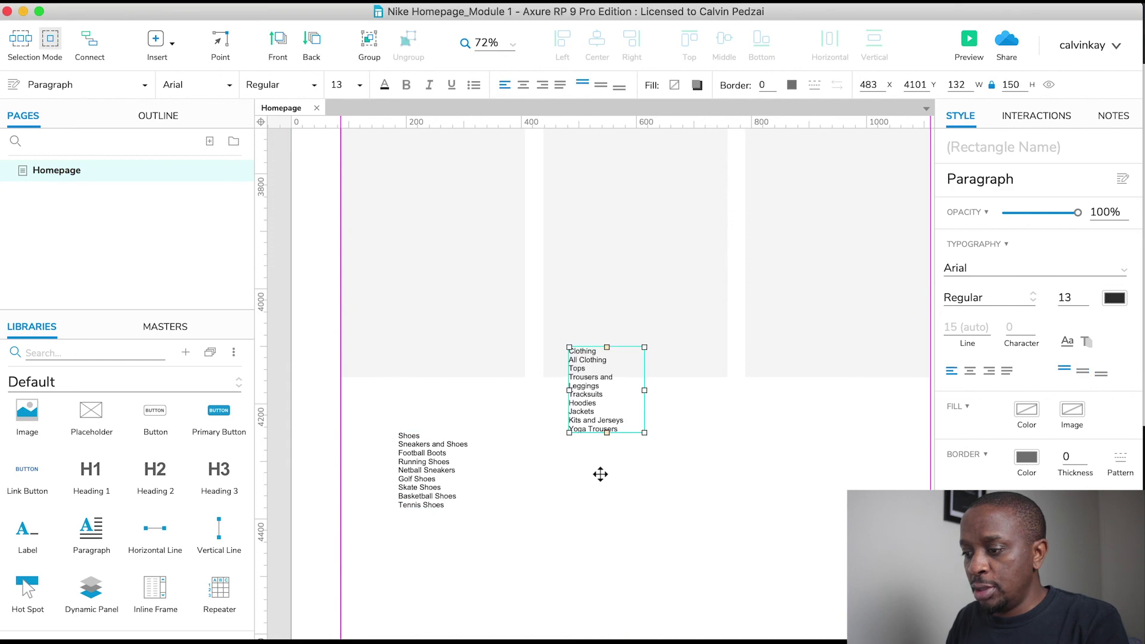
pyautogui.moveTo(591, 366); pyautogui.dragTo(556, 455)
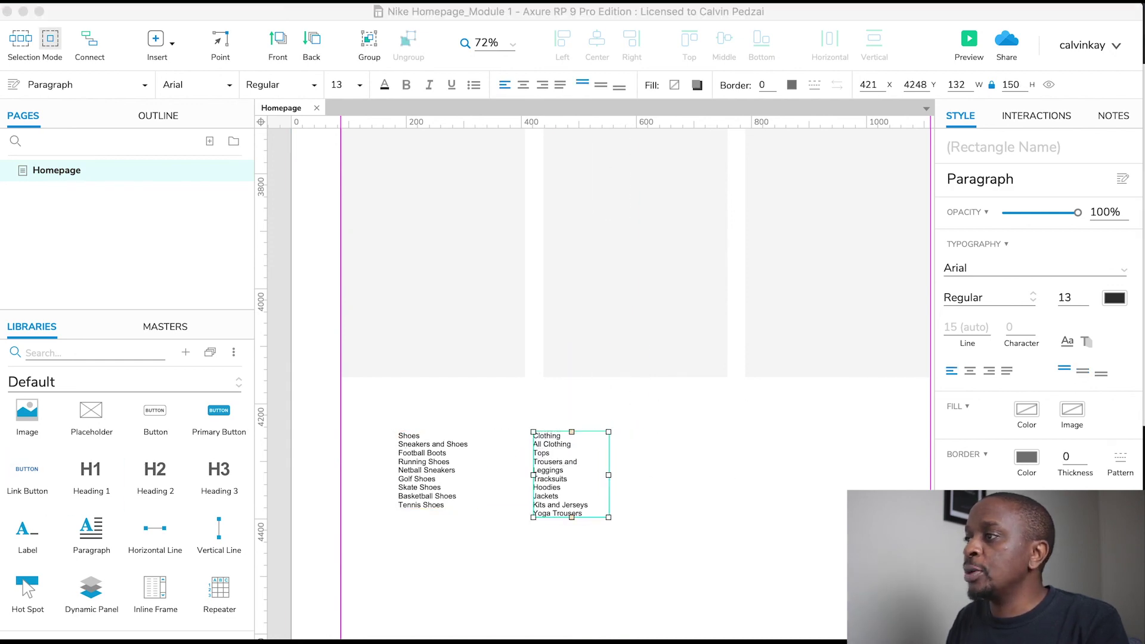
pyautogui.click(688, 452)
# - Paste the Kids' and Featured link lists as the third and fourth columns
pyautogui.press('super+v')
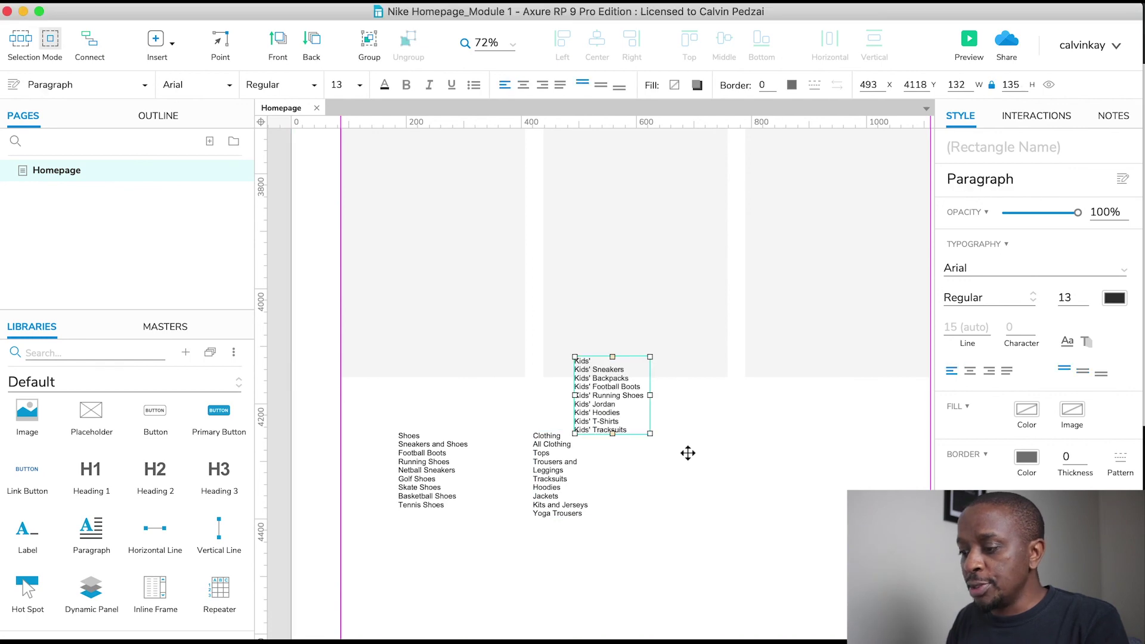
pyautogui.moveTo(604, 392); pyautogui.dragTo(677, 469)
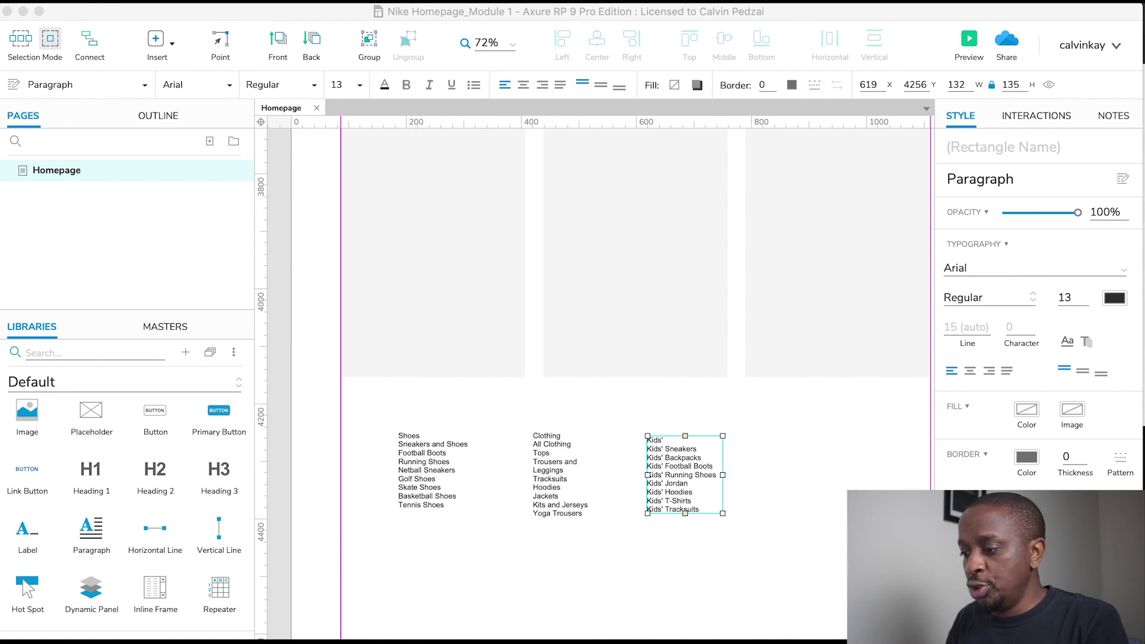
pyautogui.click(802, 486)
pyautogui.press('super+v')
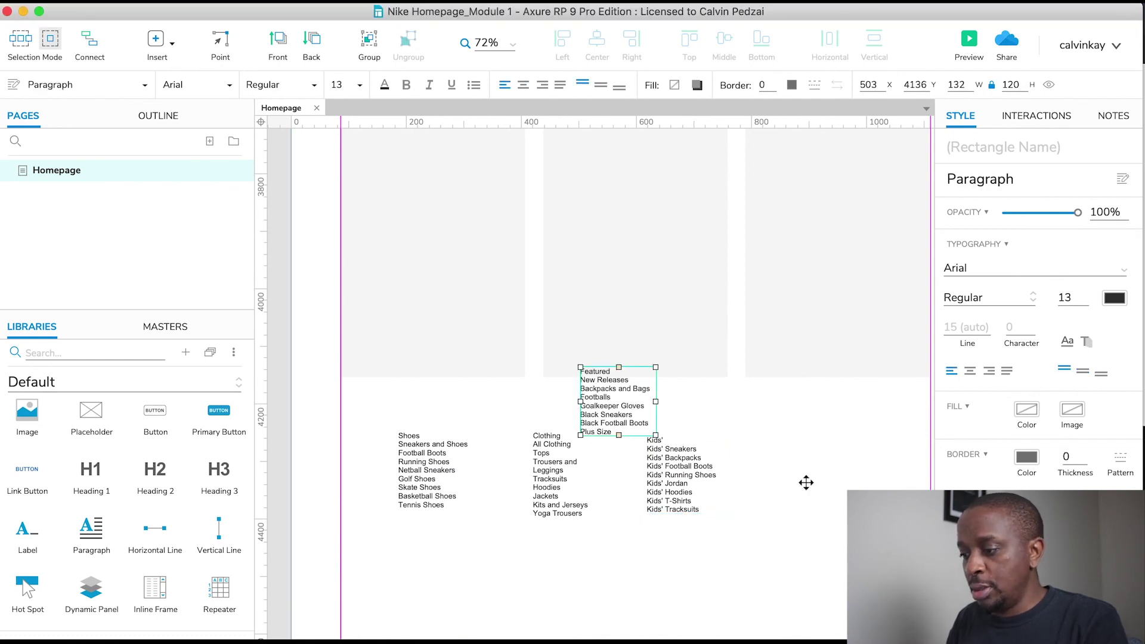
pyautogui.moveTo(805, 461); pyautogui.dragTo(965, 535)
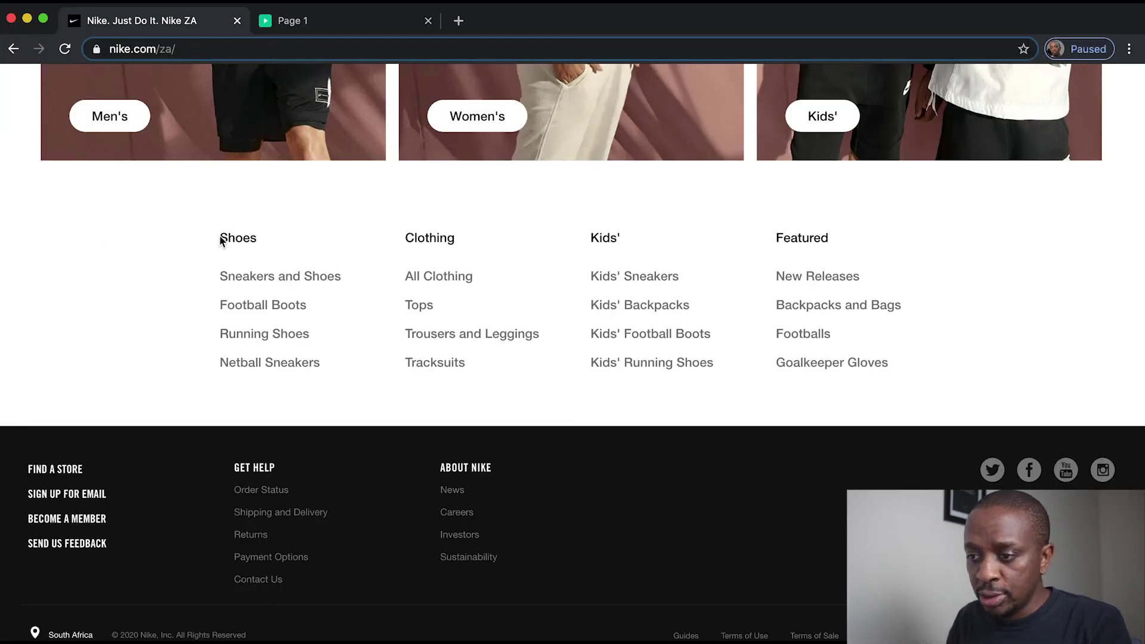
# - Select the Nike footer's Shoes column text from Shoes through Tennis Shoes
pyautogui.moveTo(213, 235)
pyautogui.moveTo(218, 235); pyautogui.dragTo(319, 479)
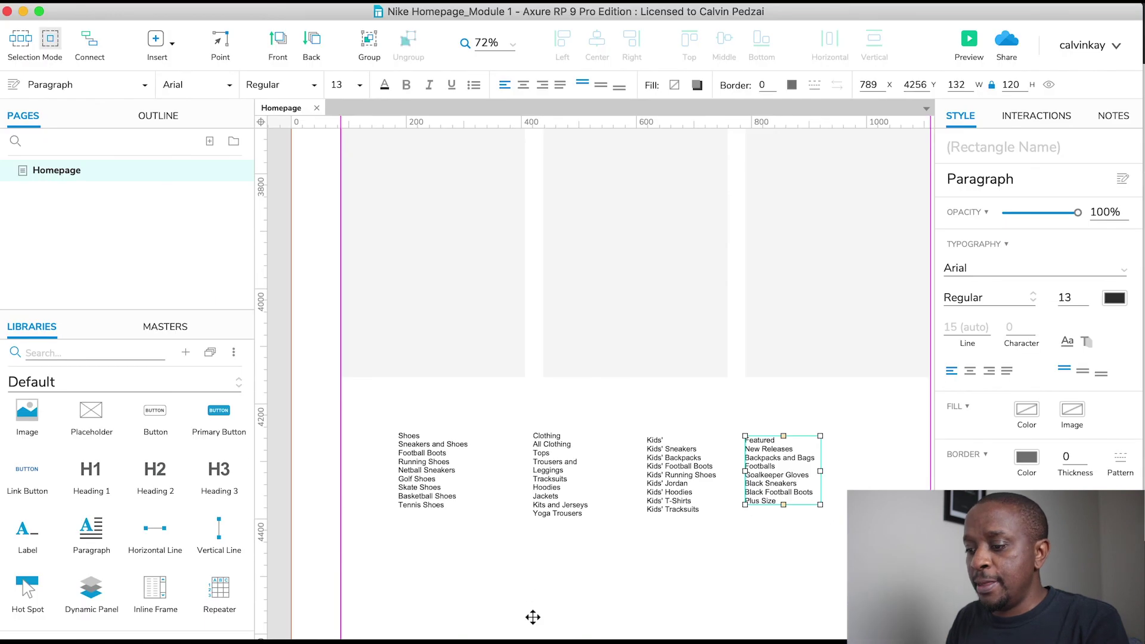
pyautogui.click(532, 617)
pyautogui.scroll(-3, 532, 620)
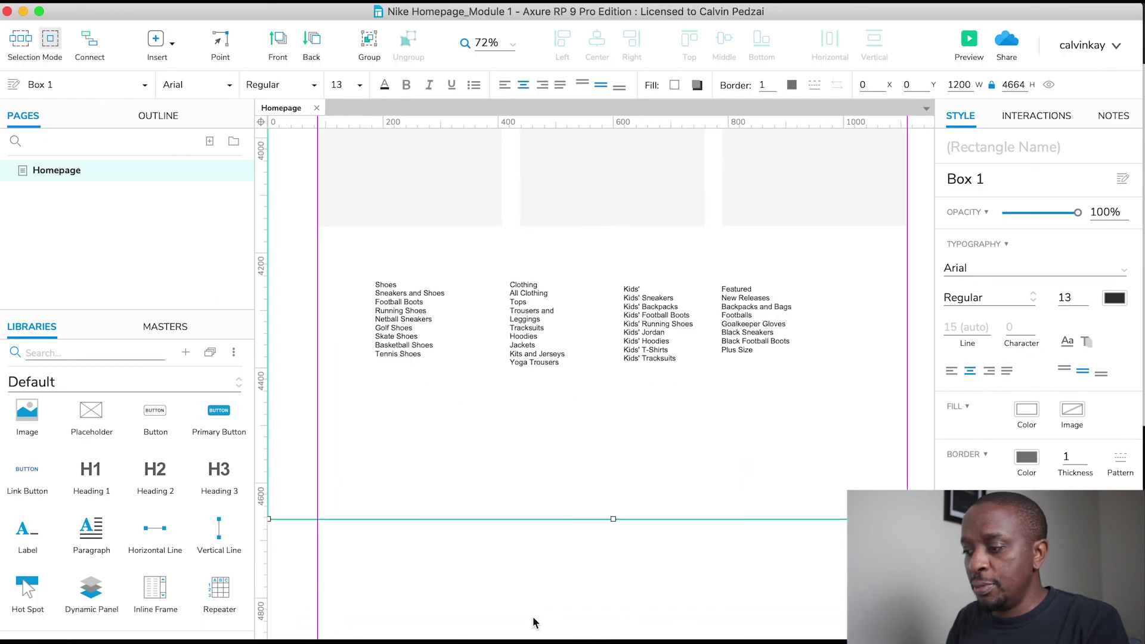
pyautogui.scroll(2, 504, 539)
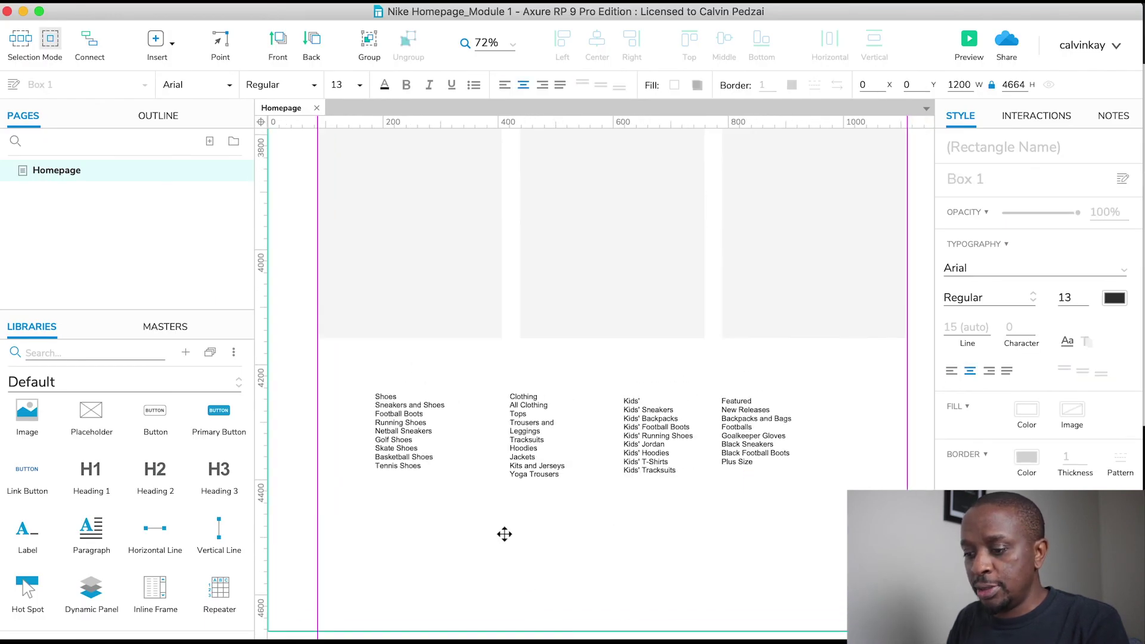
pyautogui.scroll(-3, 504, 534)
pyautogui.hscroll(-1, 504, 534)
pyautogui.scroll(5, 505, 534)
pyautogui.hscroll(2, 505, 533)
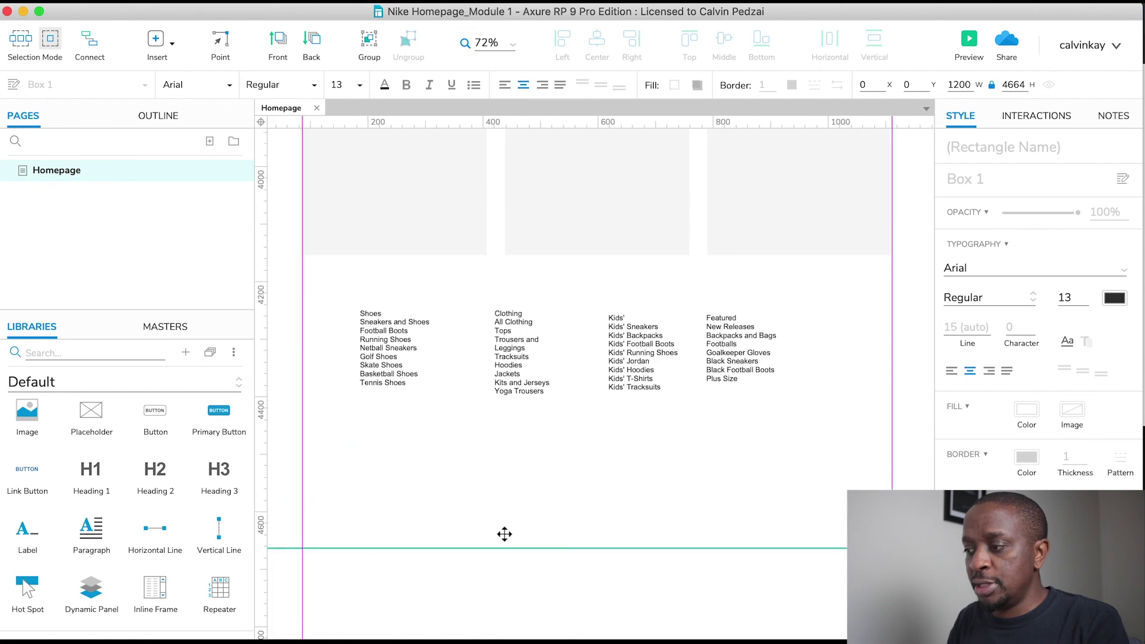
pyautogui.scroll(-5, 504, 533)
pyautogui.hscroll(-1, 504, 534)
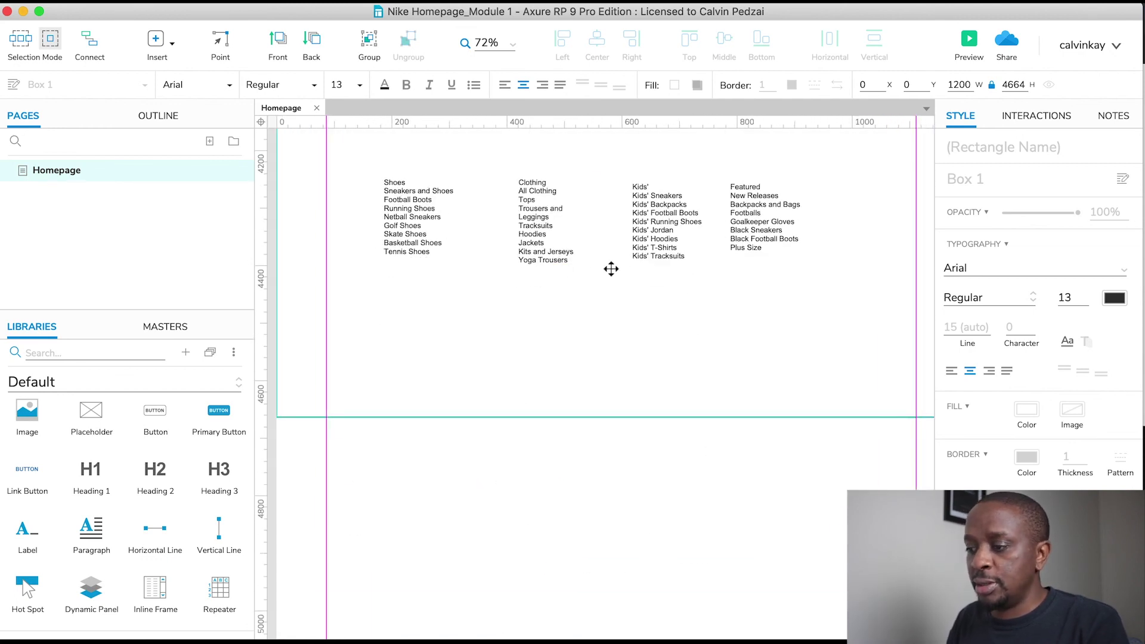
pyautogui.click(629, 468)
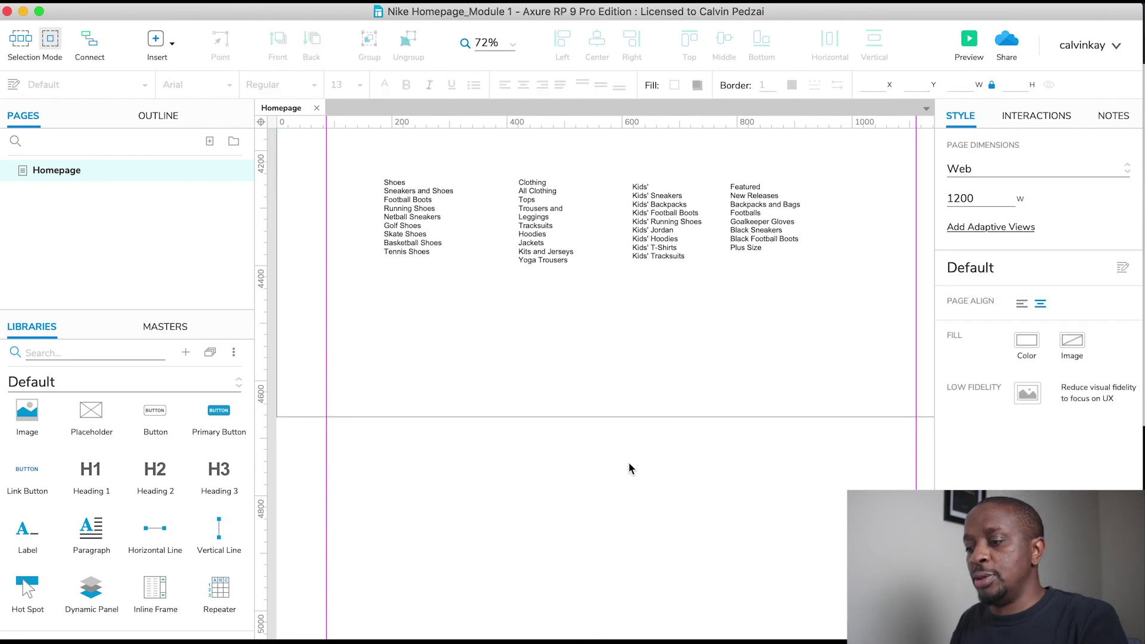
pyautogui.hotkey('ctrl', 'v')
pyautogui.moveTo(550, 378); pyautogui.dragTo(535, 341)
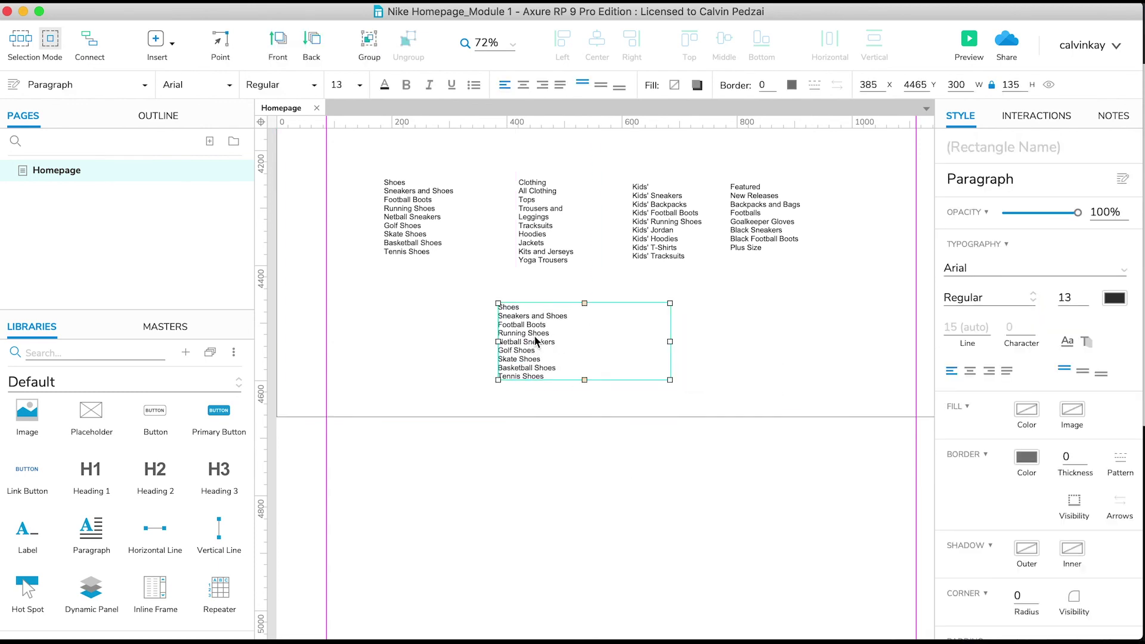
pyautogui.press('Delete')
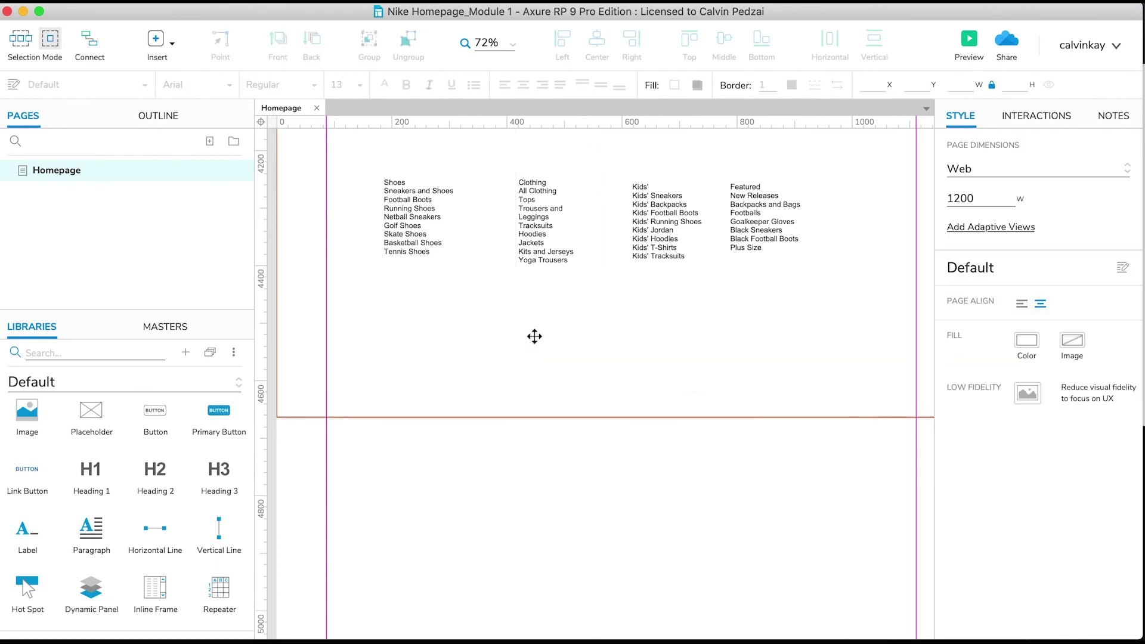
pyautogui.click(604, 354)
pyautogui.rightClick(604, 356)
# - Stretch the full-page Box 1 to 4749 px tall and lock its location and size
pyautogui.click(500, 401)
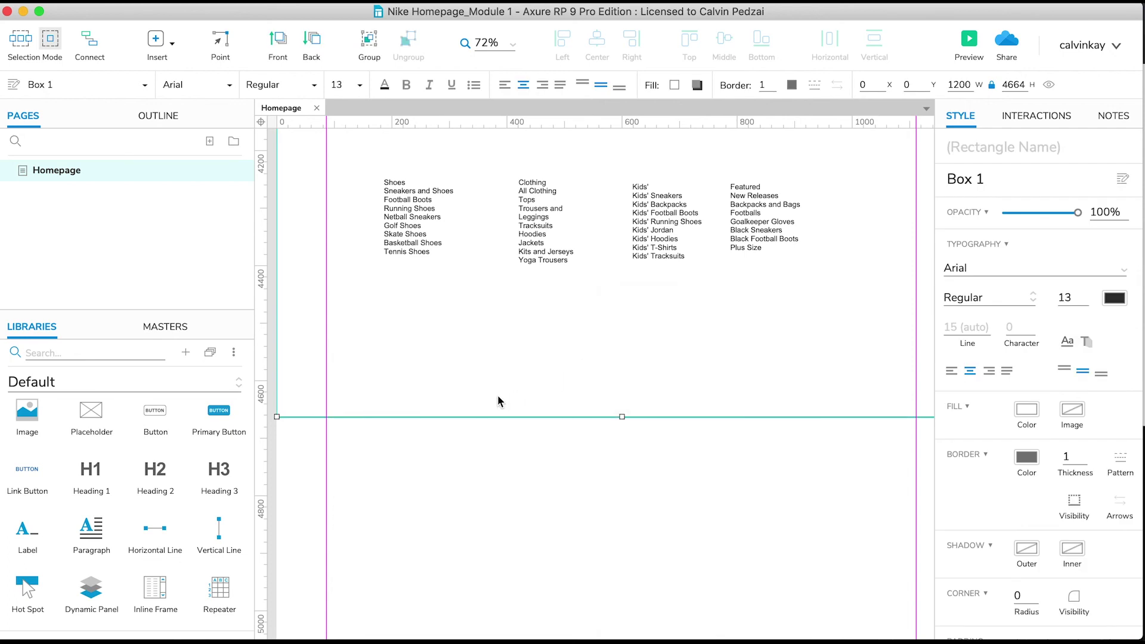
pyautogui.moveTo(621, 416); pyautogui.dragTo(609, 467)
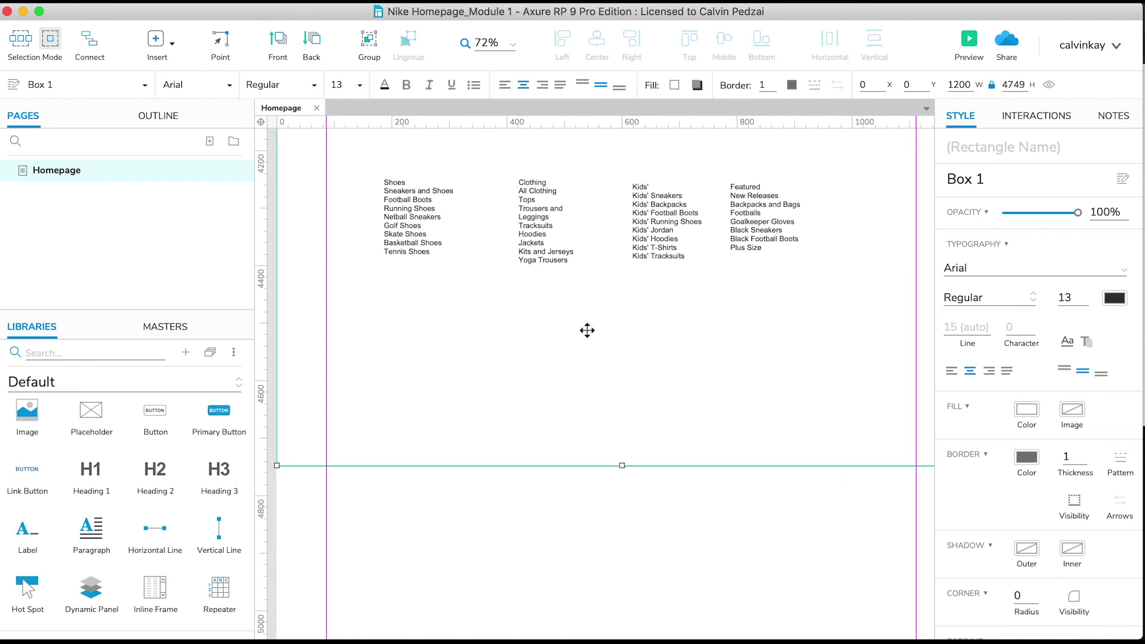
pyautogui.rightClick(612, 427)
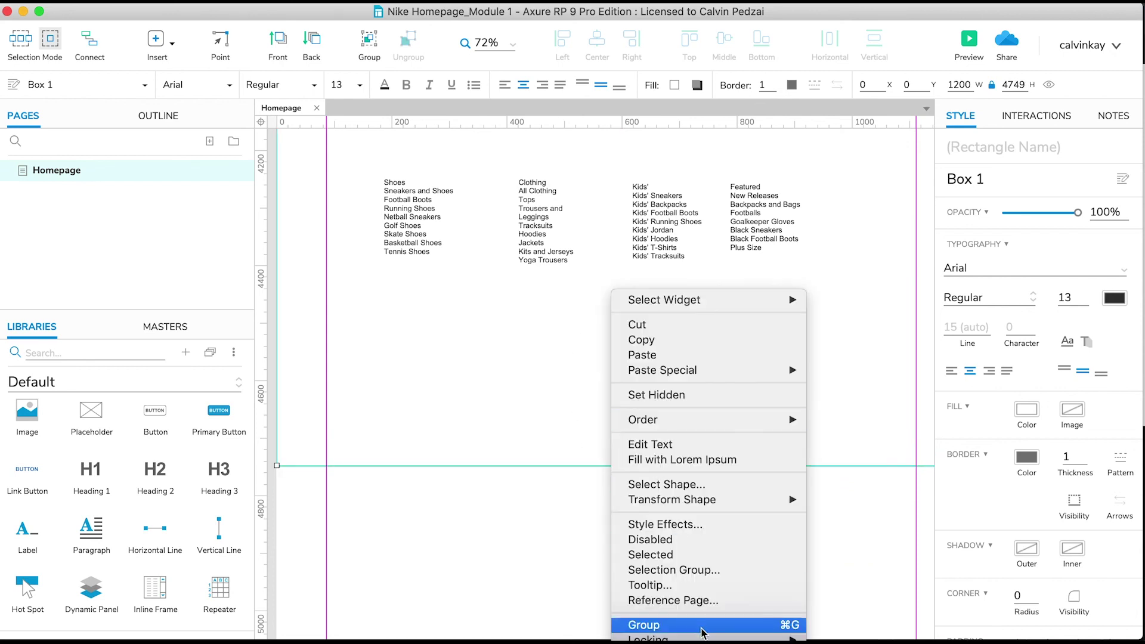
pyautogui.moveTo(705, 637)
pyautogui.click(865, 637)
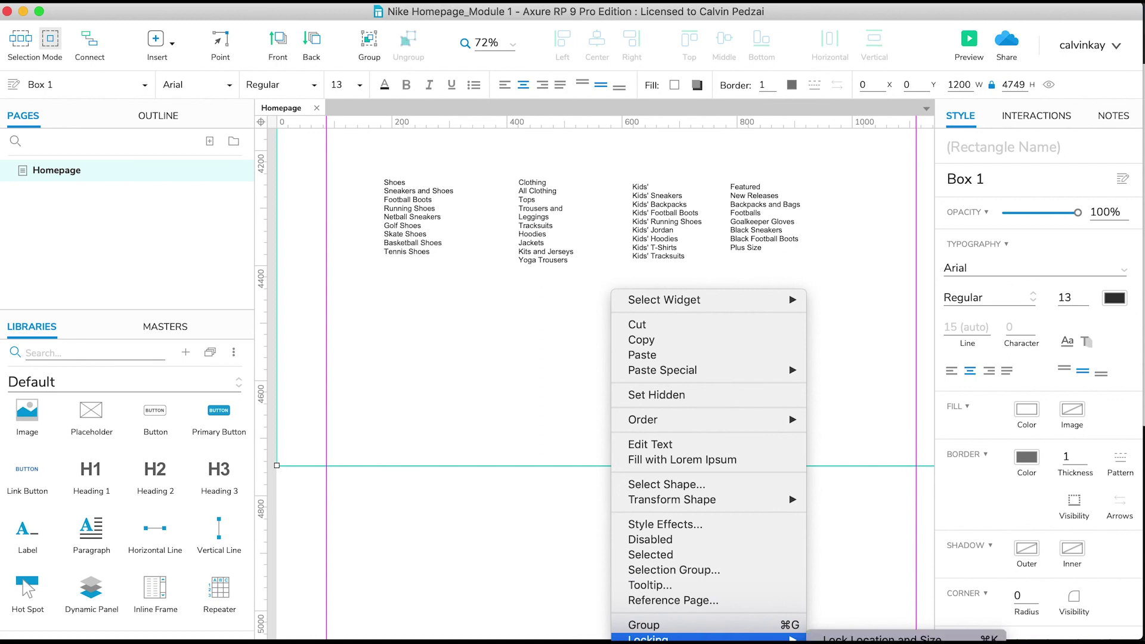
pyautogui.click(499, 503)
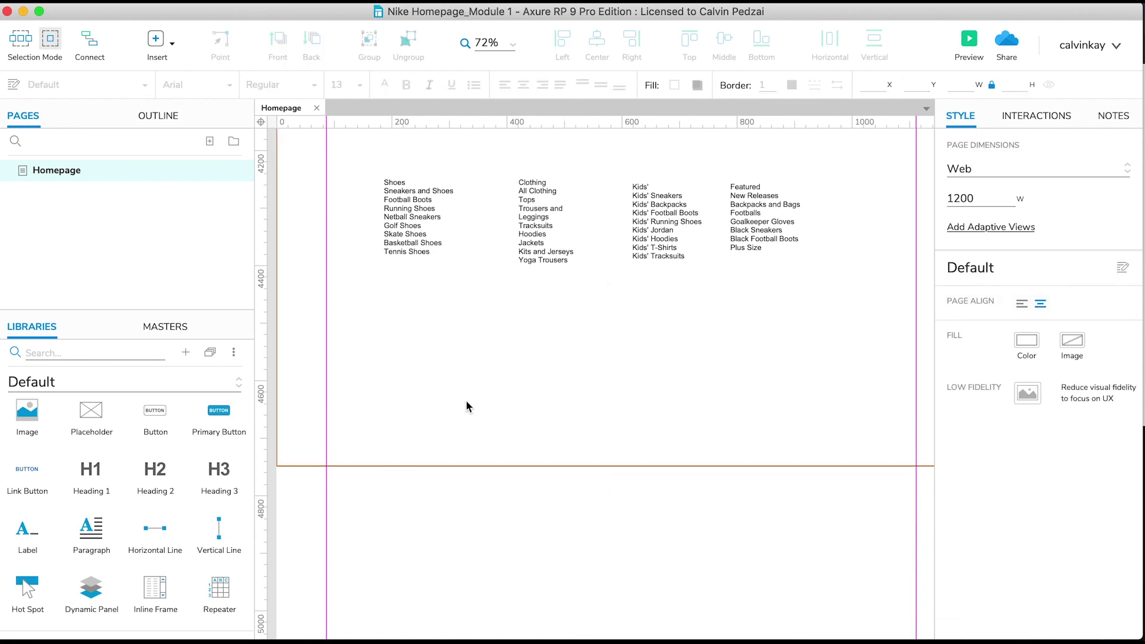
pyautogui.scroll(3, 98, 483)
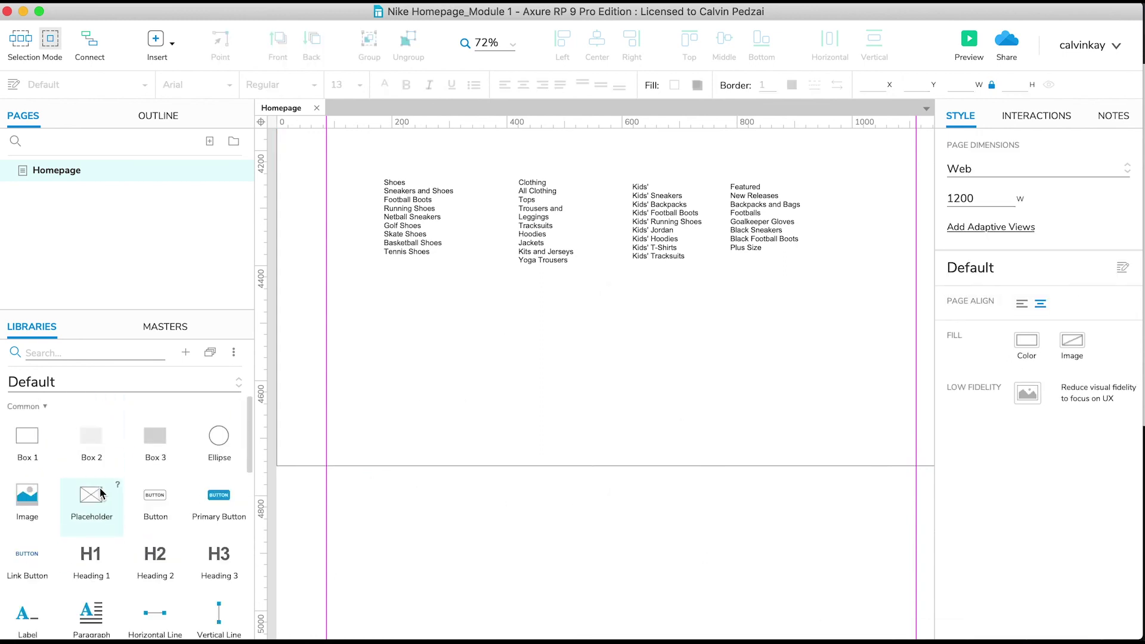